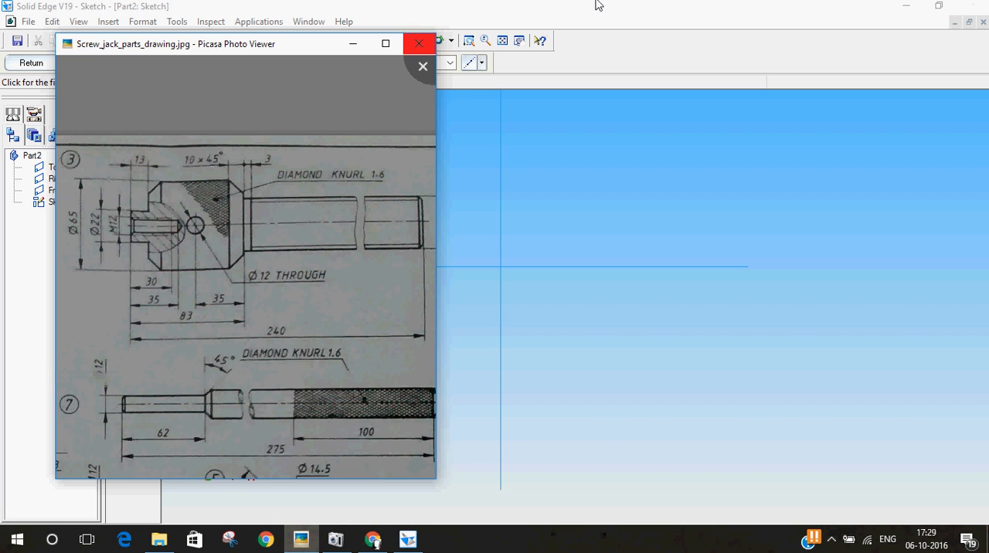
Close the reference drawing and sketch the head's half outline from the horizontal axis: stepped boss, front chamfer, flat top and rear chamfer
{"action": "left_click", "coordinate": [418, 43]}
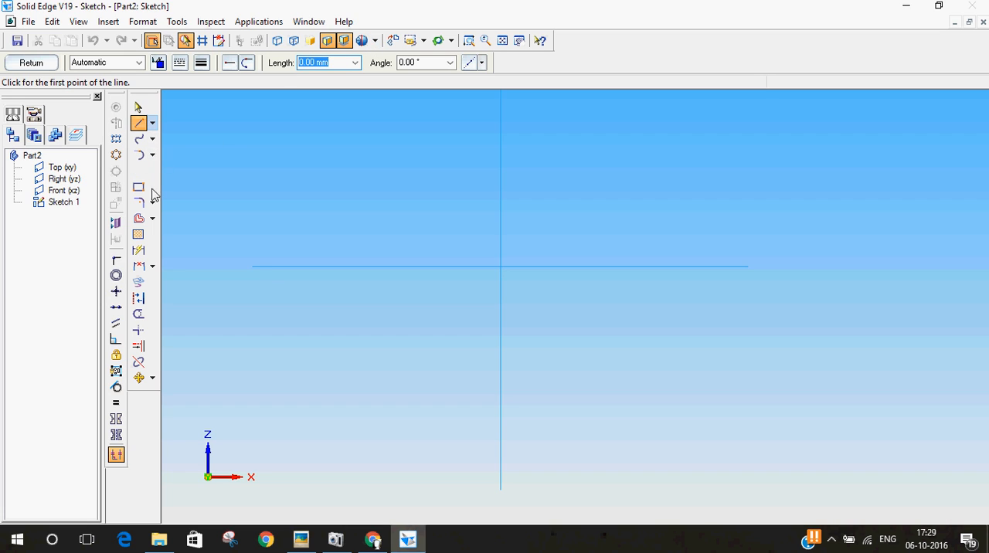
{"action": "left_click", "coordinate": [256, 266]}
{"action": "left_click", "coordinate": [256, 246]}
{"action": "left_click", "coordinate": [278, 245]}
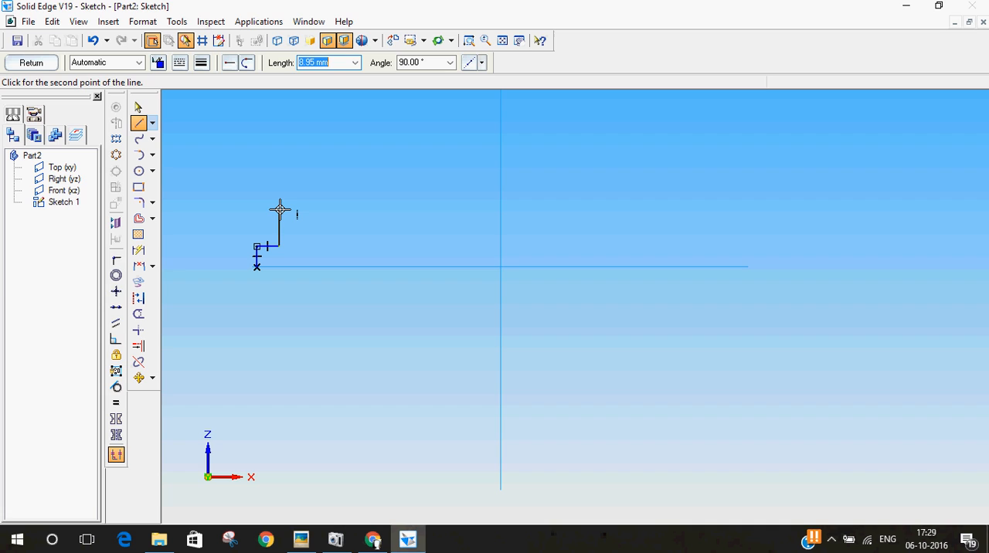
{"action": "left_click", "coordinate": [278, 209]}
{"action": "left_click", "coordinate": [296, 190]}
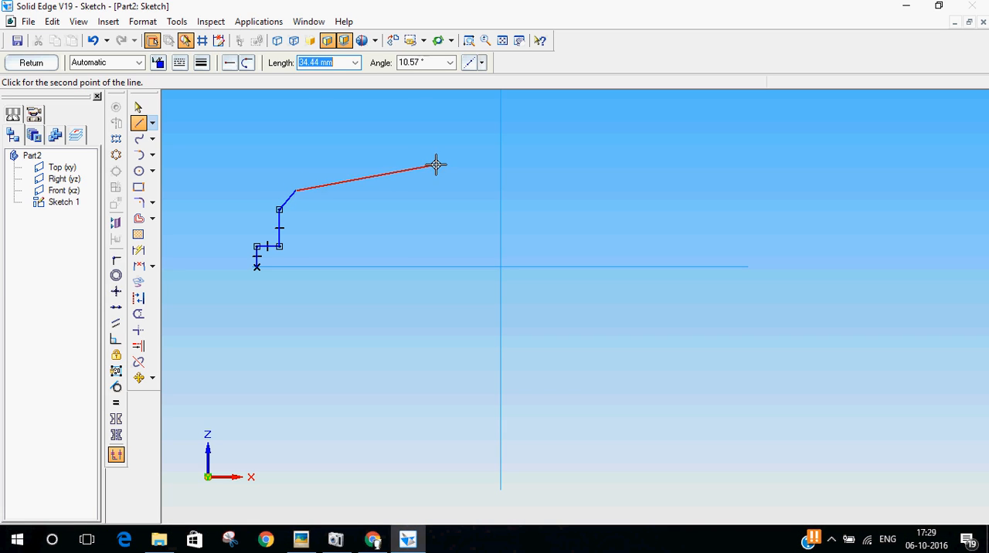
{"action": "left_click", "coordinate": [387, 189]}
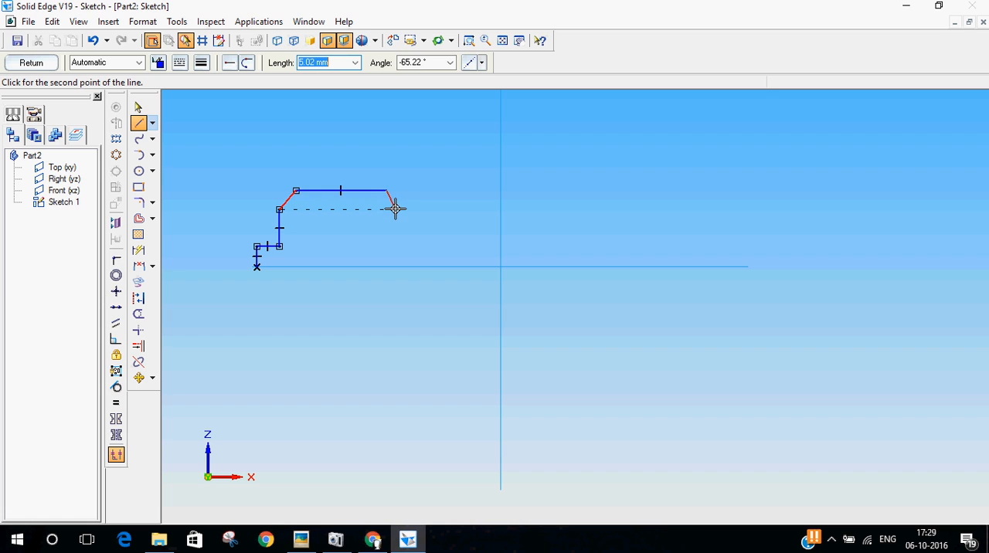
{"action": "left_click", "coordinate": [394, 208]}
Continue the outline with a short step down, a shaft edge about 104 mm long, a vertical end edge and a return line along the axis
{"action": "left_click", "coordinate": [395, 221]}
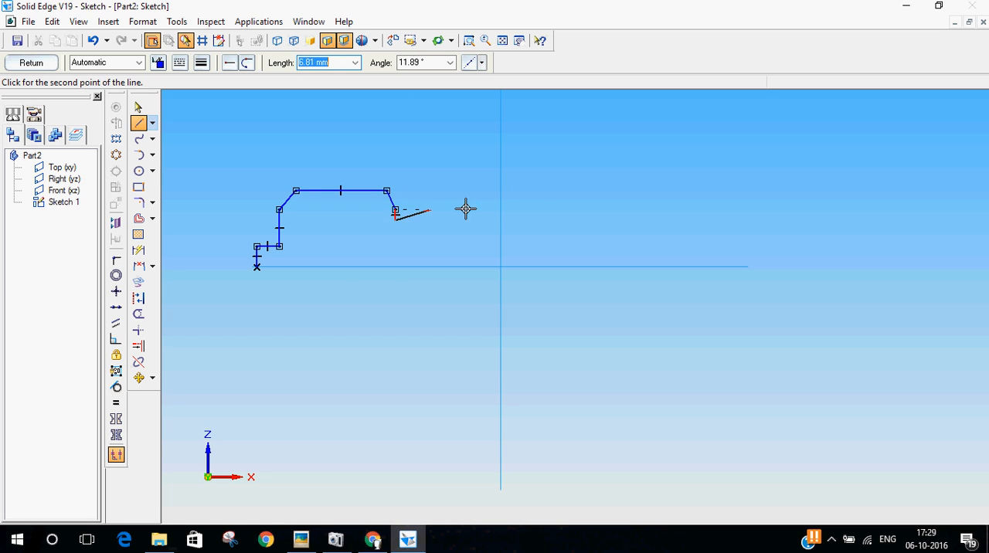
{"action": "left_click", "coordinate": [823, 221]}
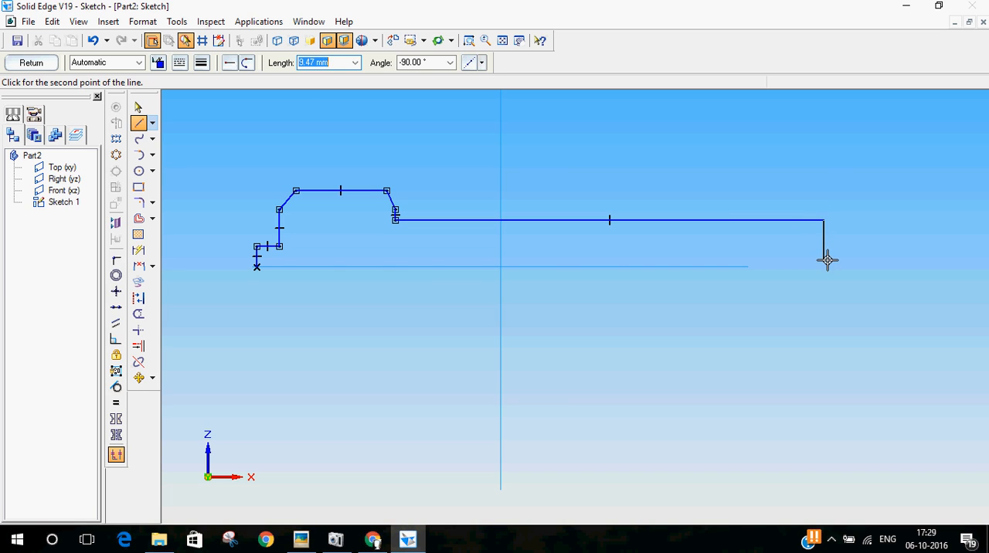
{"action": "left_click", "coordinate": [824, 266]}
{"action": "left_click", "coordinate": [258, 267]}
{"action": "right_click", "coordinate": [271, 340]}
{"action": "left_click", "coordinate": [138, 106]}
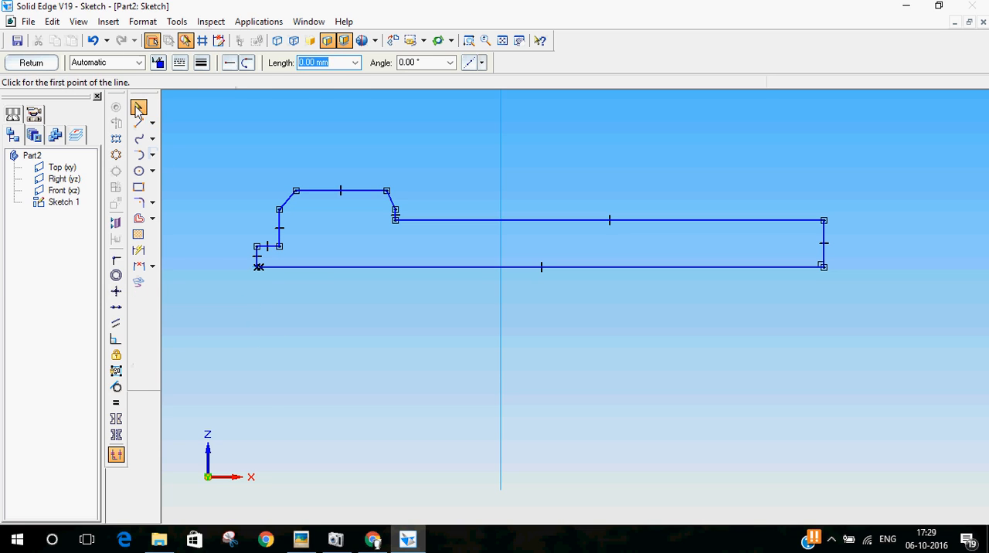
Connect the lower endpoint of the boss's vertical edge to the open end of the axis line
{"action": "scroll", "coordinate": [228, 272], "scroll_direction": "up", "scroll_amount": 3}
{"action": "scroll", "coordinate": [302, 258], "scroll_direction": "up", "scroll_amount": 5}
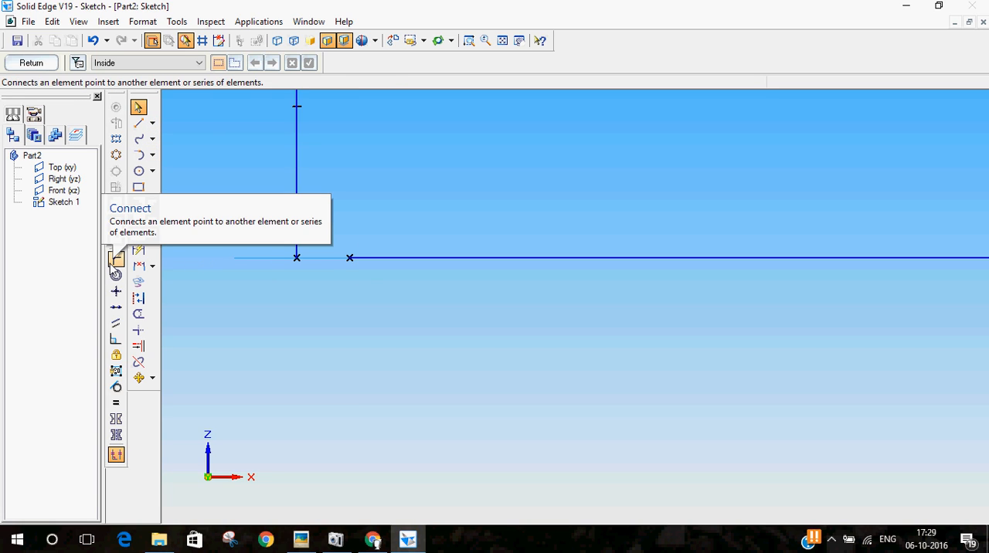
{"action": "left_click", "coordinate": [114, 260]}
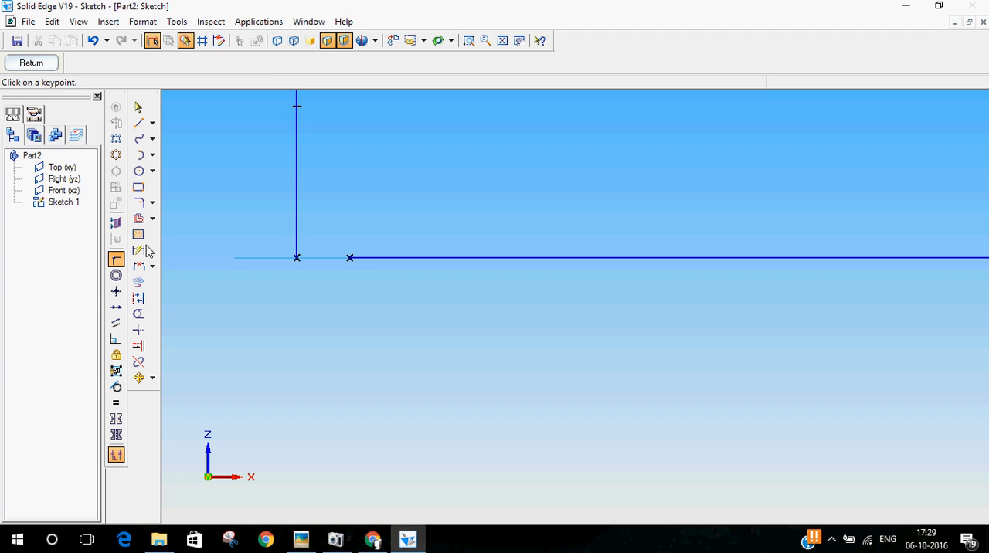
{"action": "scroll", "coordinate": [298, 367], "scroll_direction": "down", "scroll_amount": 2}
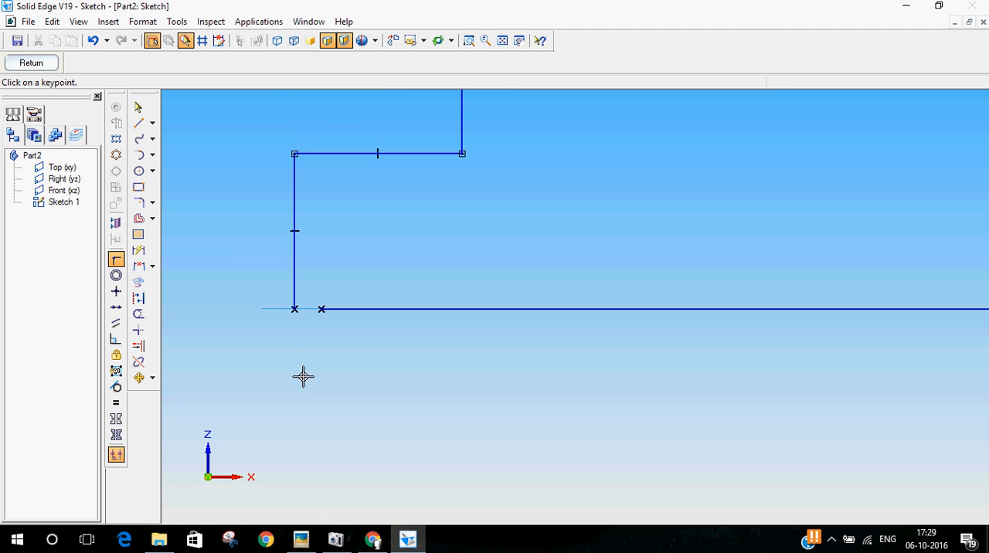
{"action": "left_click", "coordinate": [293, 309]}
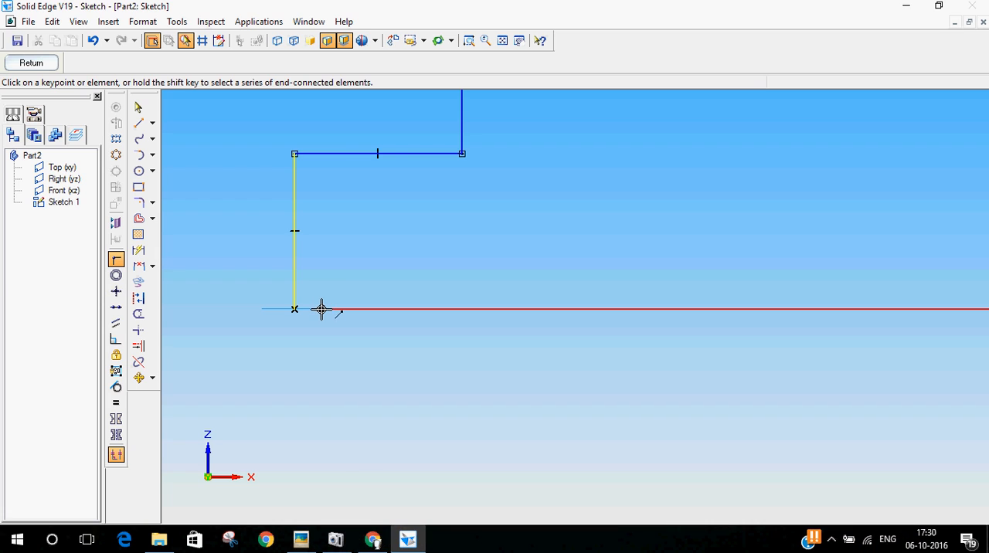
{"action": "left_click", "coordinate": [321, 309]}
{"action": "scroll", "coordinate": [328, 320], "scroll_direction": "up", "scroll_amount": 2}
{"action": "scroll", "coordinate": [327, 320], "scroll_direction": "down", "scroll_amount": 4}
{"action": "scroll", "coordinate": [883, 201], "scroll_direction": "down", "scroll_amount": 3}
{"action": "scroll", "coordinate": [518, 329], "scroll_direction": "down", "scroll_amount": 3}
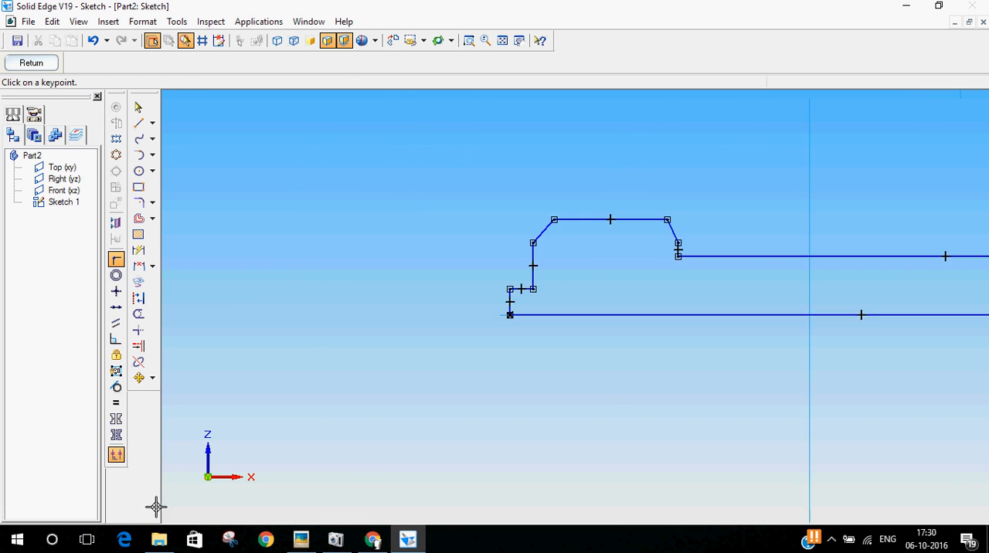
{"action": "scroll", "coordinate": [425, 349], "scroll_direction": "down", "scroll_amount": 1}
{"action": "scroll", "coordinate": [916, 309], "scroll_direction": "up", "scroll_amount": 2}
{"action": "scroll", "coordinate": [315, 447], "scroll_direction": "down", "scroll_amount": 2}
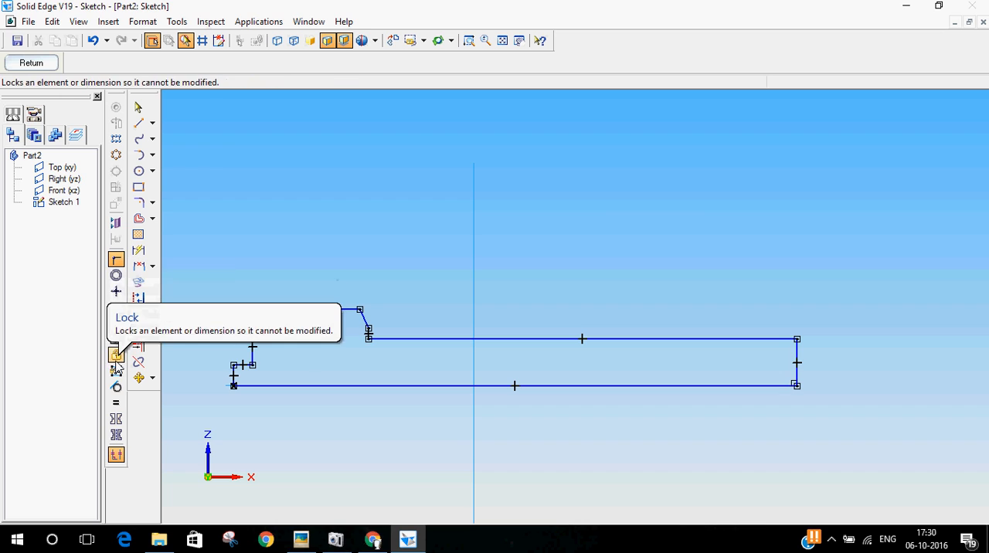
{"action": "left_click", "coordinate": [115, 260]}
{"action": "key", "text": "Escape"}
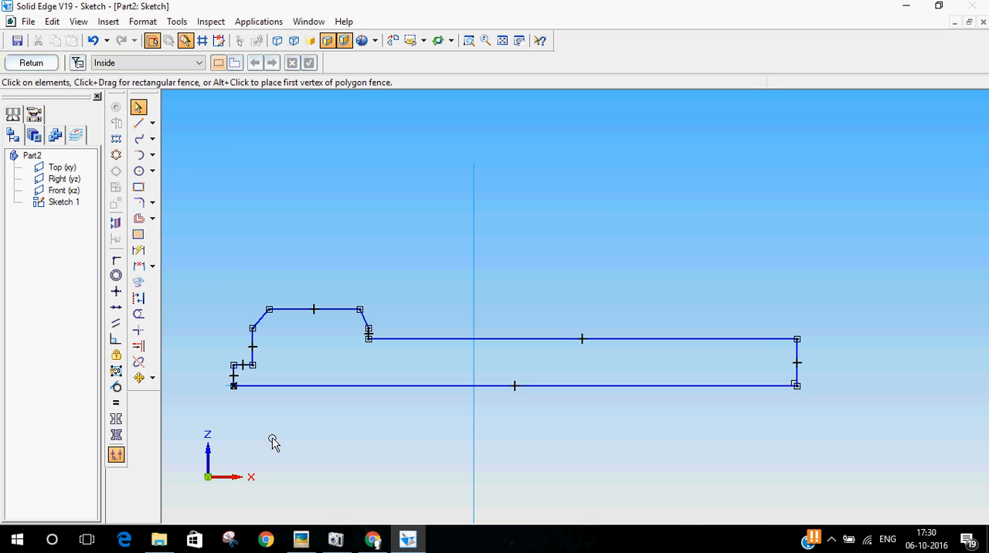
Check the overall length on the reference drawing, then dimension the profile's axis line and set it to 240 mm
{"action": "left_click", "coordinate": [139, 250]}
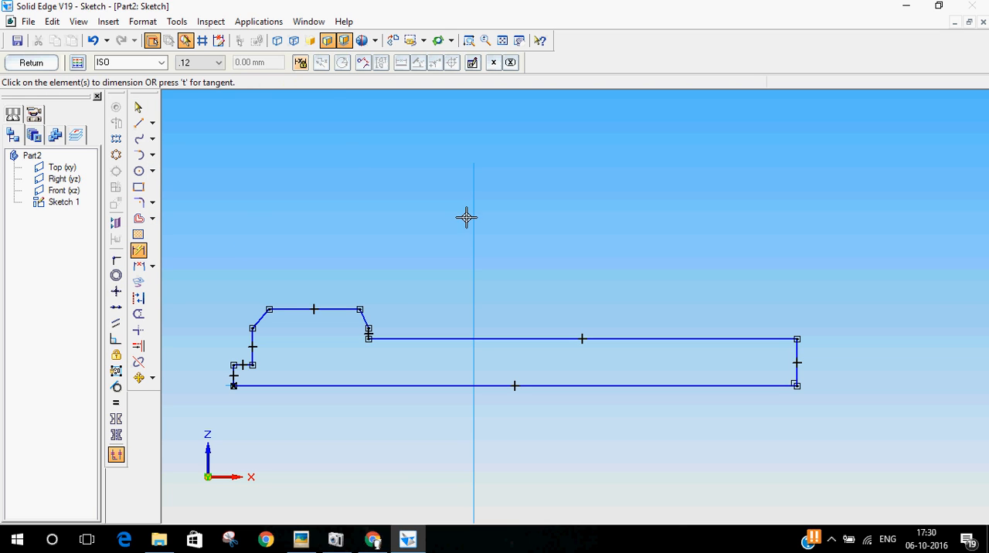
{"action": "left_click", "coordinate": [307, 538]}
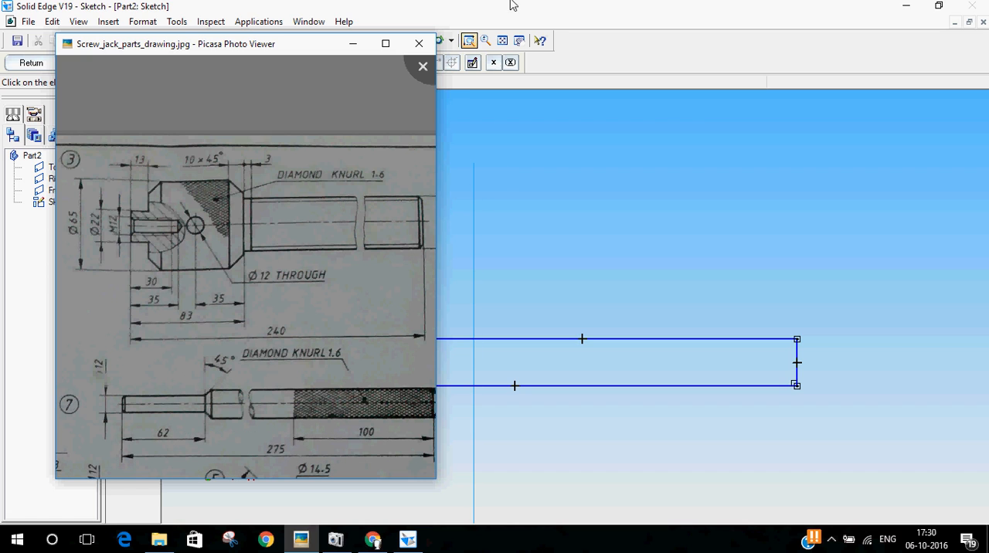
{"action": "left_click", "coordinate": [502, 40]}
{"action": "left_click", "coordinate": [512, 385]}
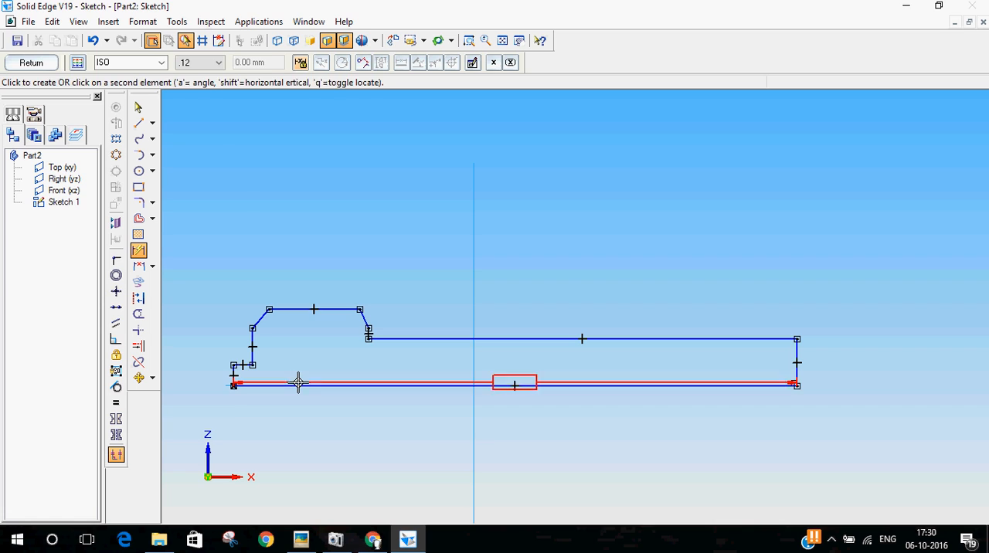
{"action": "left_click", "coordinate": [327, 441]}
{"action": "type", "text": "24"}
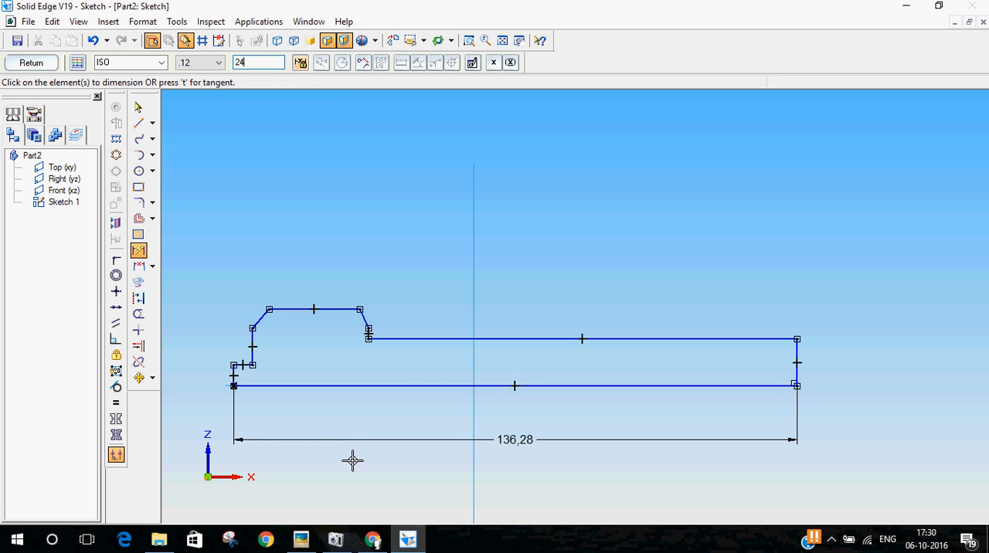
{"action": "type", "text": "0"}
{"action": "key", "text": "Return"}
{"action": "scroll", "coordinate": [819, 299], "scroll_direction": "down", "scroll_amount": 2}
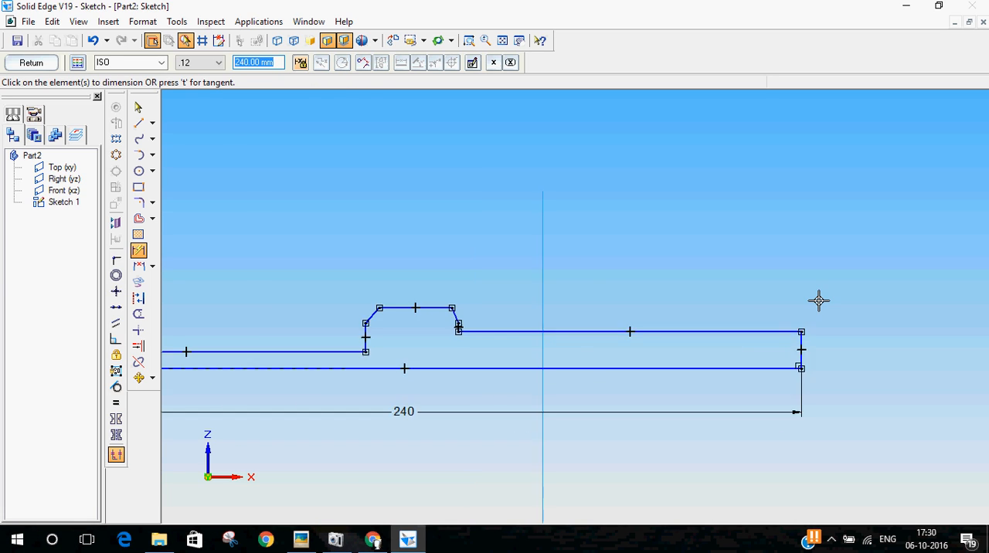
{"action": "scroll", "coordinate": [739, 348], "scroll_direction": "down", "scroll_amount": 1}
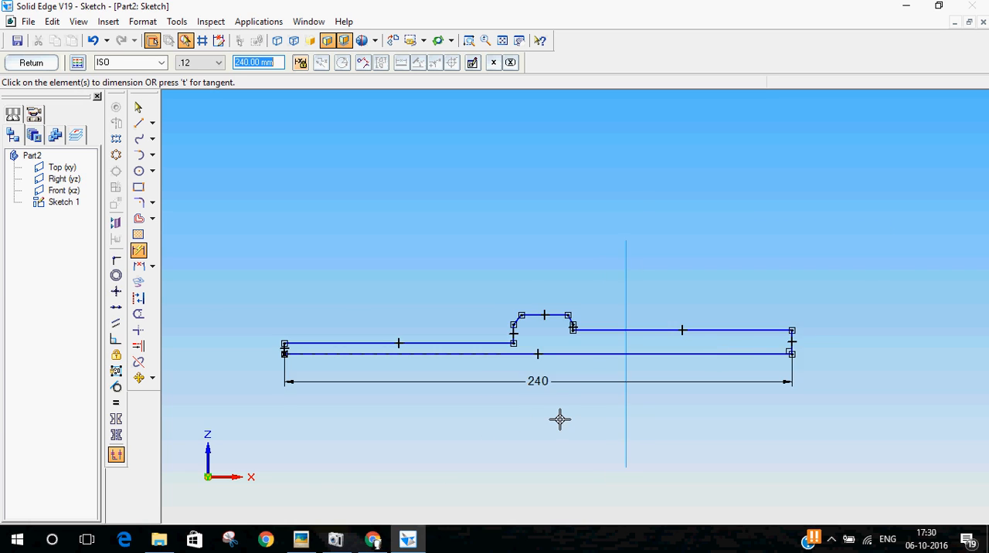
{"action": "scroll", "coordinate": [541, 421], "scroll_direction": "up", "scroll_amount": 1}
Consult the shaft size on the reference drawing, try dimensioning the shaft's vertical end edge, and delete that dimension
{"action": "left_click", "coordinate": [135, 256]}
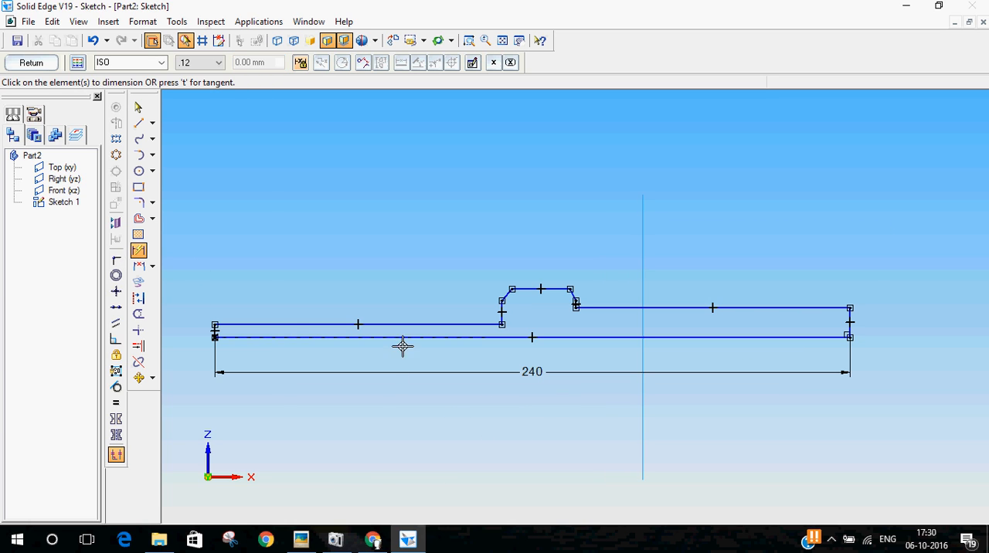
{"action": "left_click", "coordinate": [302, 540]}
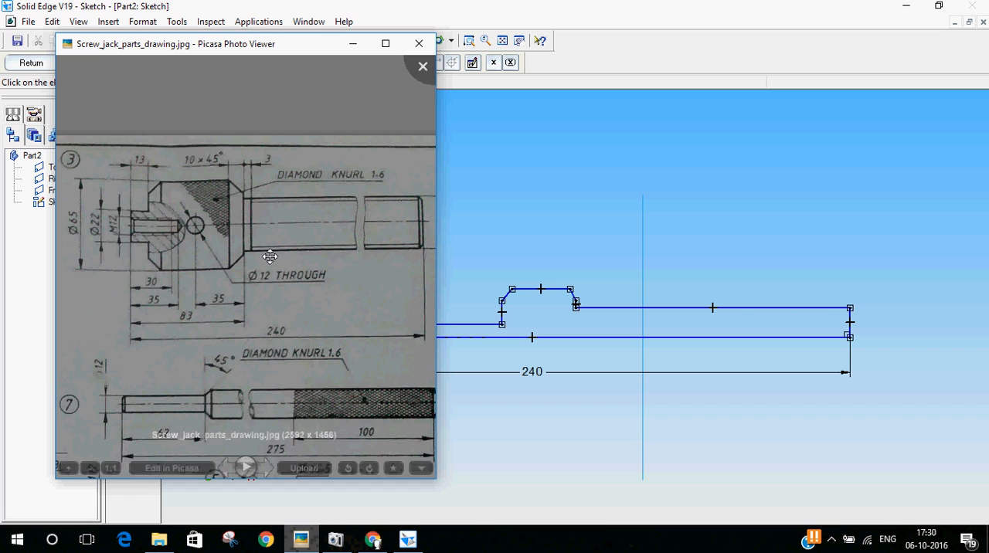
{"action": "left_click_drag", "start_coordinate": [320, 271], "coordinate": [260, 280]}
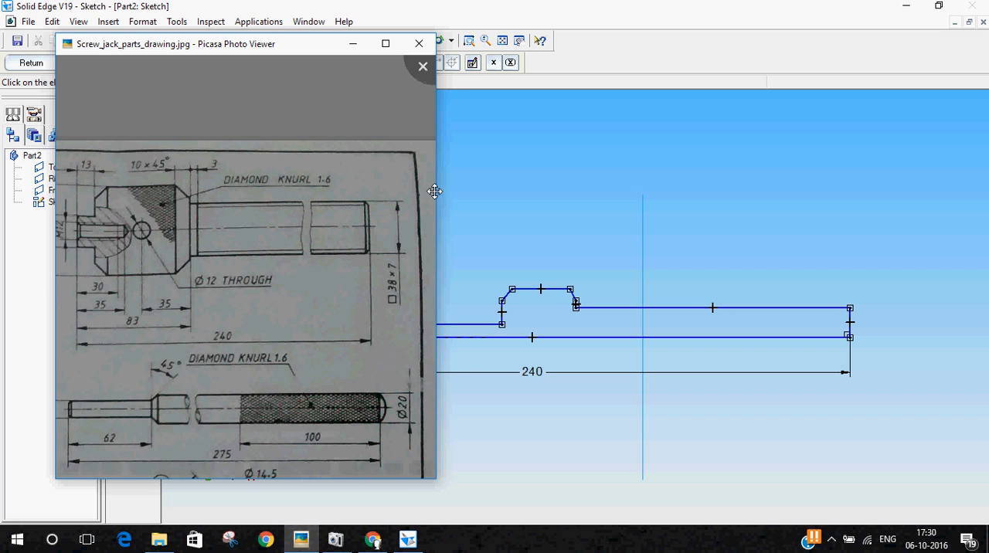
{"action": "left_click", "coordinate": [711, 40]}
{"action": "left_click", "coordinate": [850, 322]}
{"action": "left_click", "coordinate": [883, 321]}
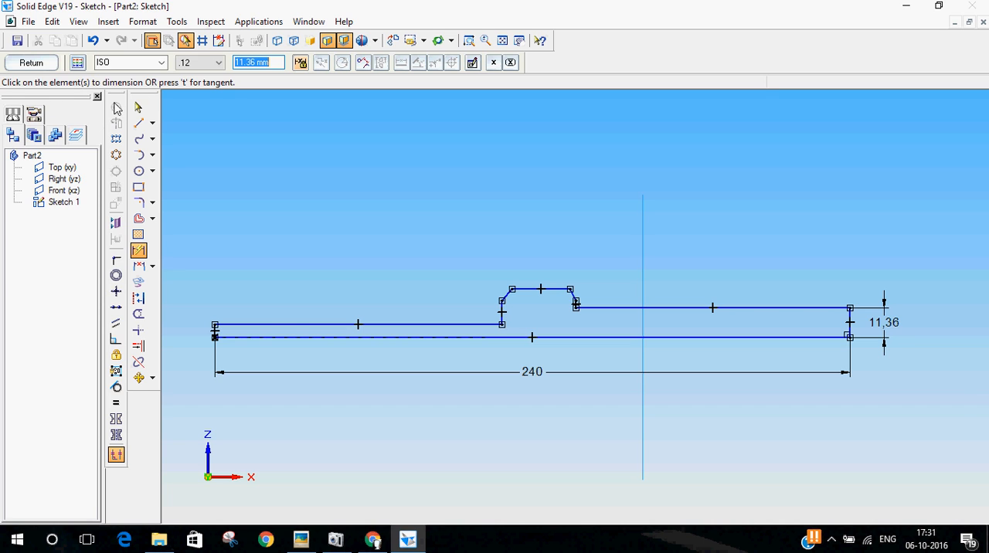
{"action": "left_click", "coordinate": [140, 106]}
{"action": "left_click", "coordinate": [884, 320]}
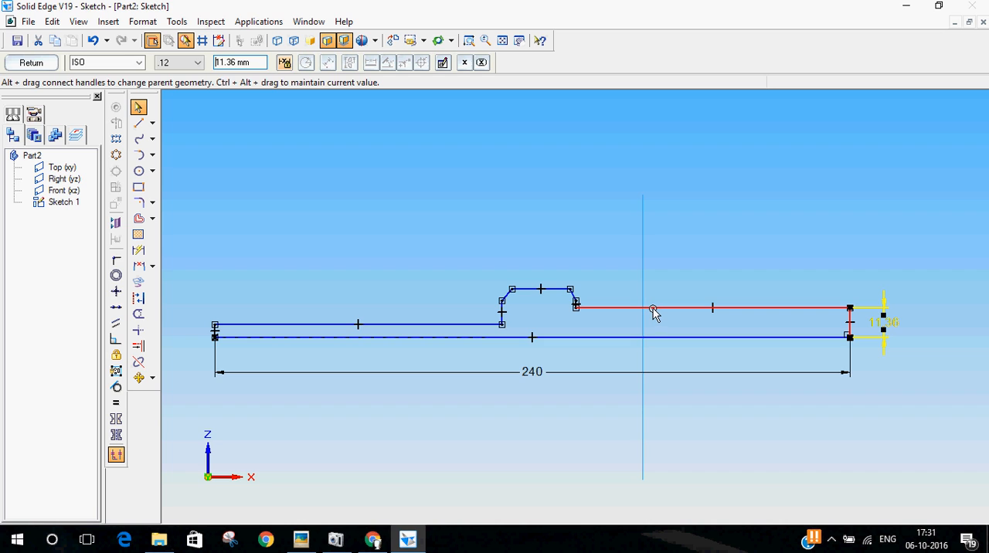
{"action": "key", "text": "Delete"}
Check the head diameter on the reference drawing and dimension the head's flat top edge 32.5 mm from the axis line
{"action": "left_click", "coordinate": [300, 539]}
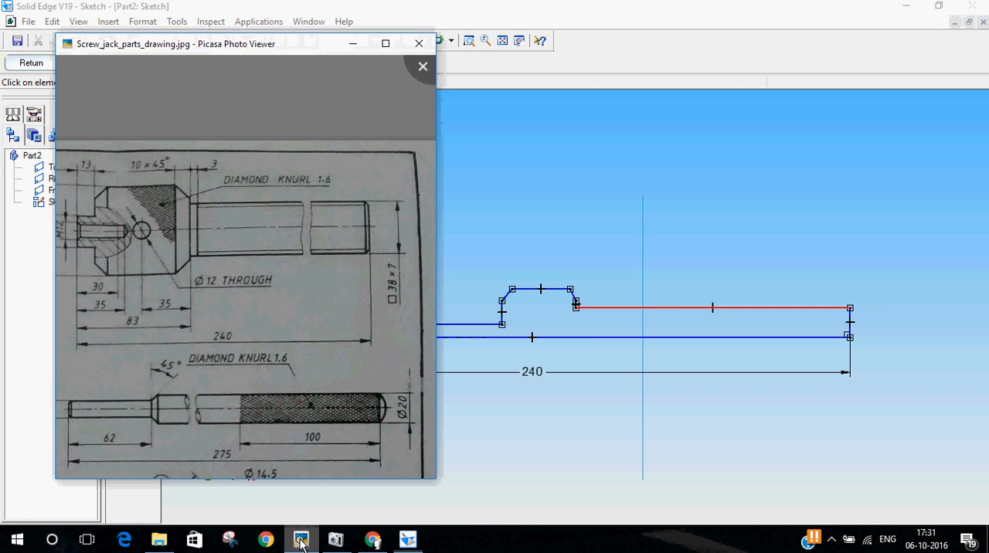
{"action": "scroll", "coordinate": [172, 274], "scroll_direction": "up", "scroll_amount": 3}
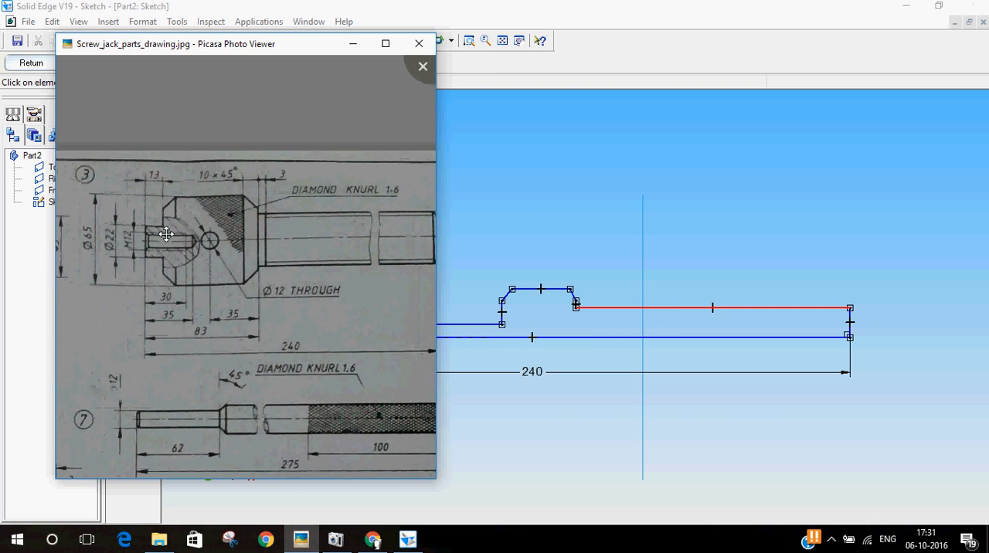
{"action": "left_click", "coordinate": [610, 6]}
{"action": "left_click", "coordinate": [138, 250]}
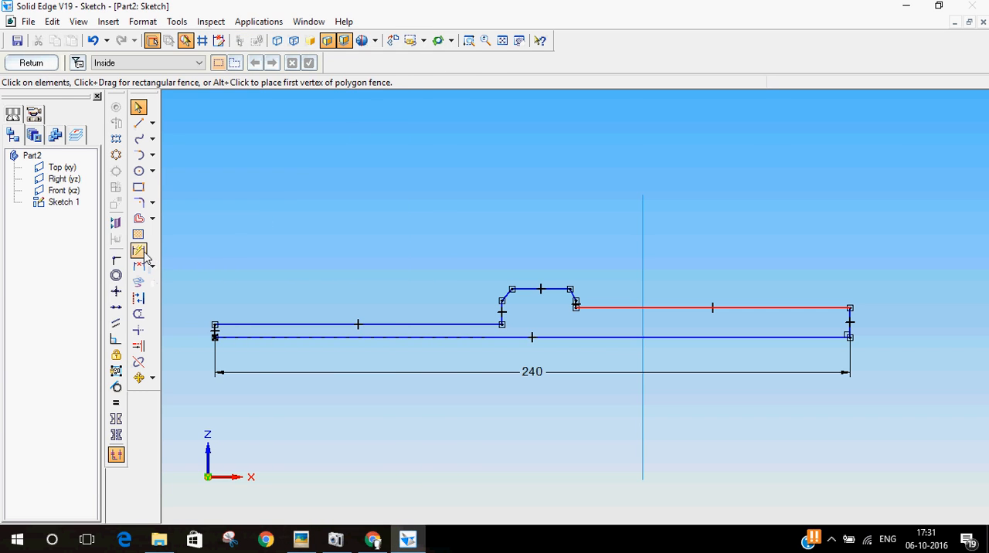
{"action": "left_click", "coordinate": [547, 289]}
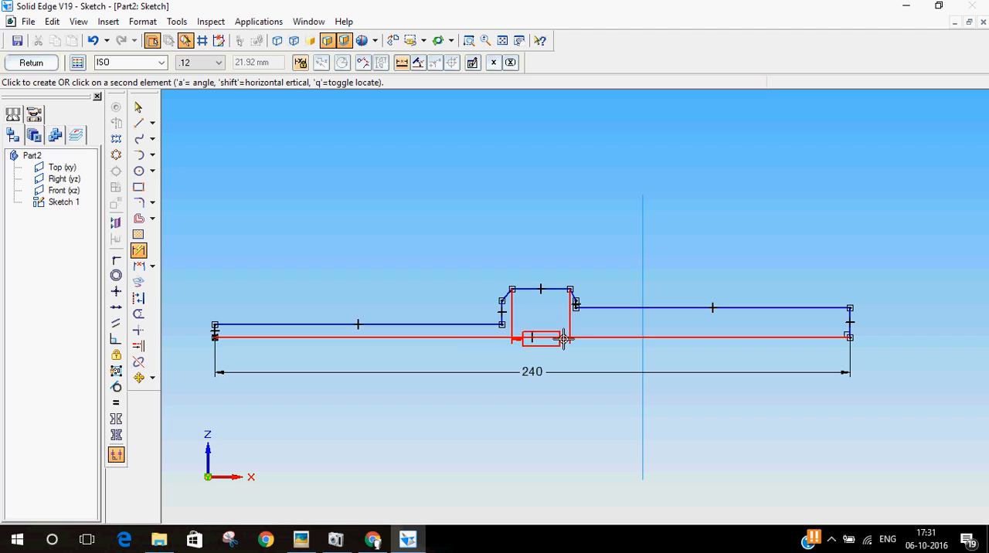
{"action": "left_click", "coordinate": [536, 336]}
{"action": "left_click", "coordinate": [191, 314]}
{"action": "type", "text": "32.5"}
{"action": "key", "text": "Return"}
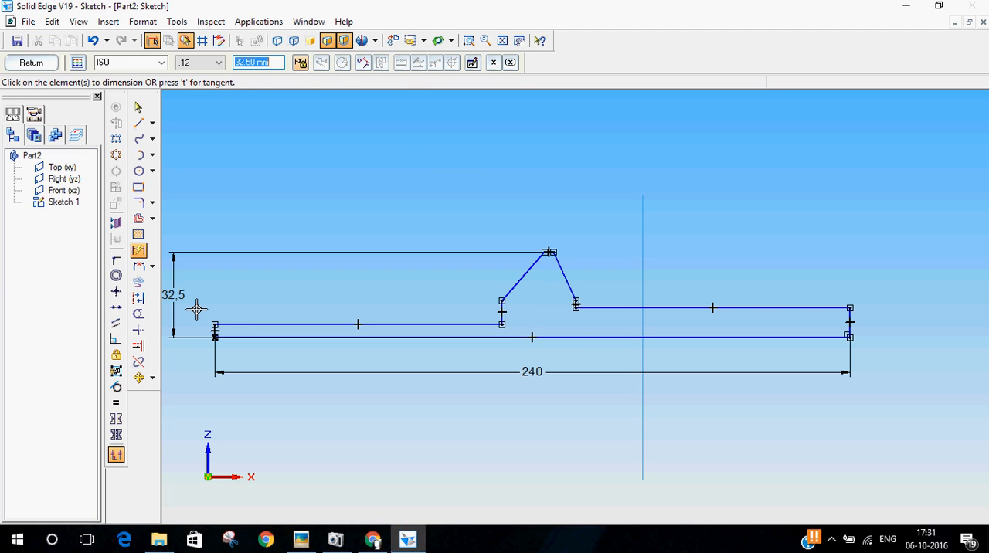
Move both slanted chamfer lines of the head outward to shorten them and widen the flat top edge
{"action": "scroll", "coordinate": [532, 271], "scroll_direction": "up", "scroll_amount": 4}
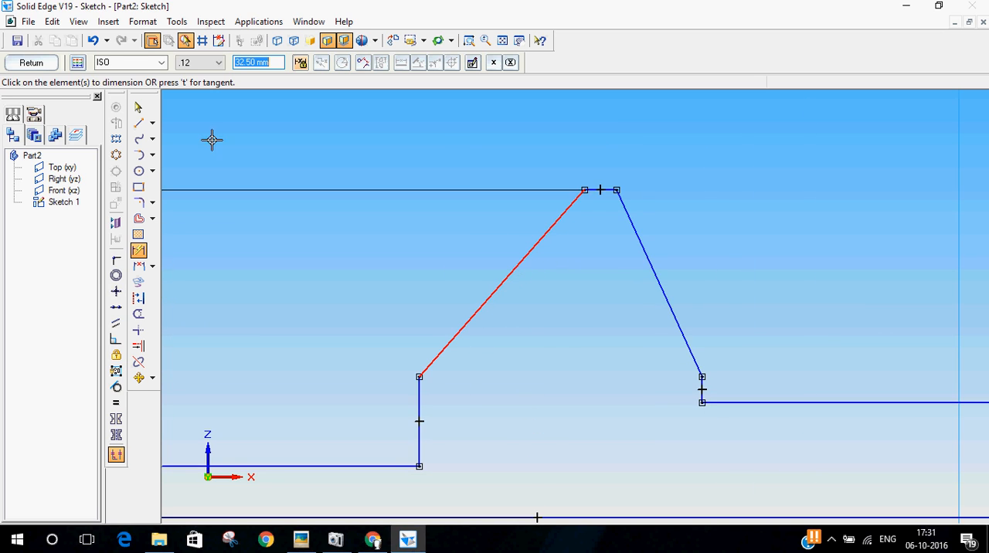
{"action": "left_click", "coordinate": [139, 110]}
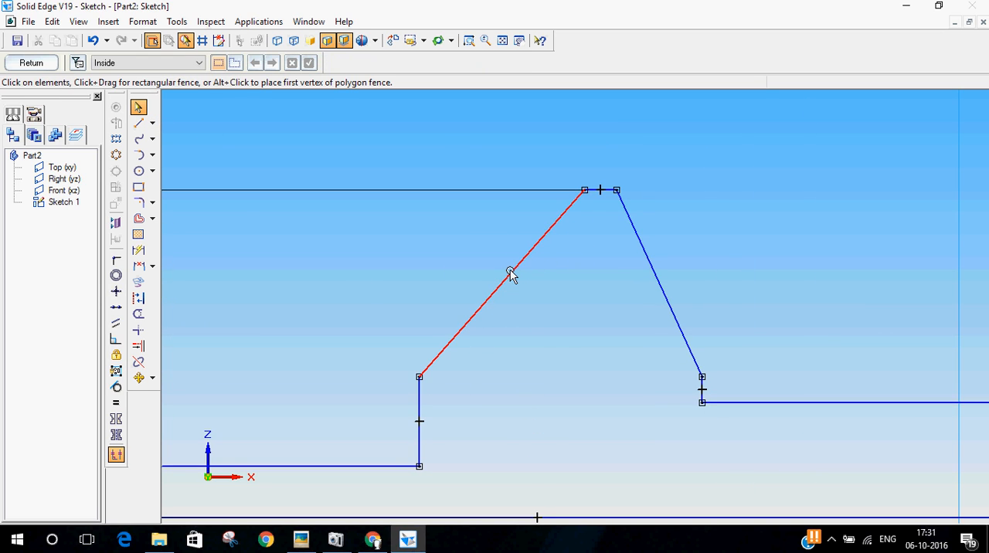
{"action": "left_click", "coordinate": [503, 278]}
{"action": "left_click_drag", "start_coordinate": [502, 278], "coordinate": [447, 276]}
{"action": "left_click_drag", "start_coordinate": [657, 282], "coordinate": [704, 249]}
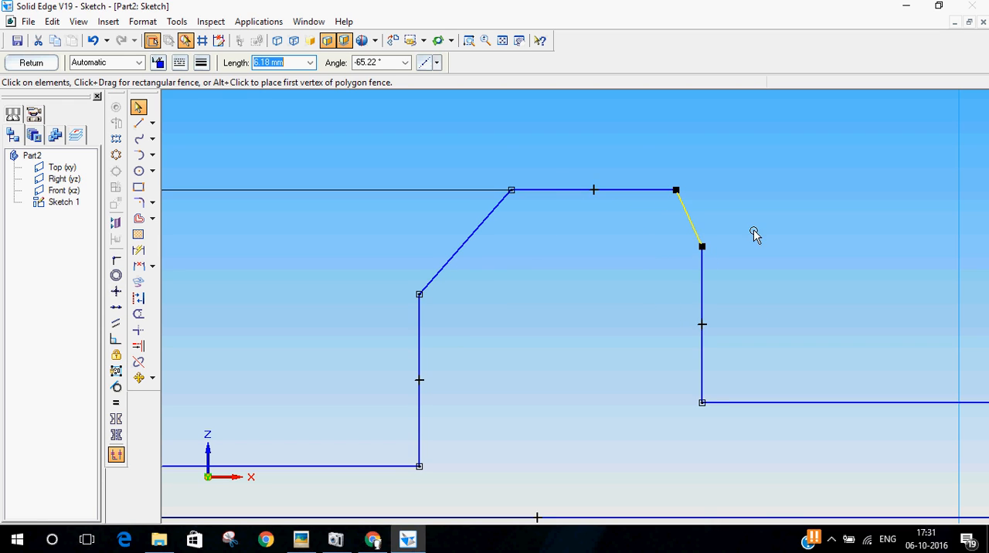
{"action": "left_click", "coordinate": [734, 311]}
{"action": "scroll", "coordinate": [734, 311], "scroll_direction": "down", "scroll_amount": 5}
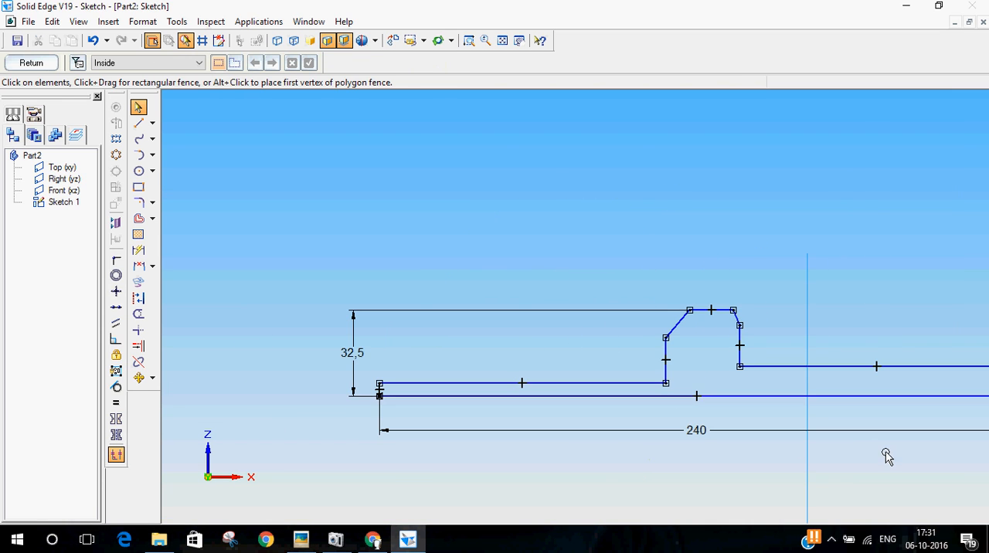
{"action": "scroll", "coordinate": [370, 302], "scroll_direction": "down", "scroll_amount": 2}
{"action": "scroll", "coordinate": [505, 435], "scroll_direction": "up", "scroll_amount": 1}
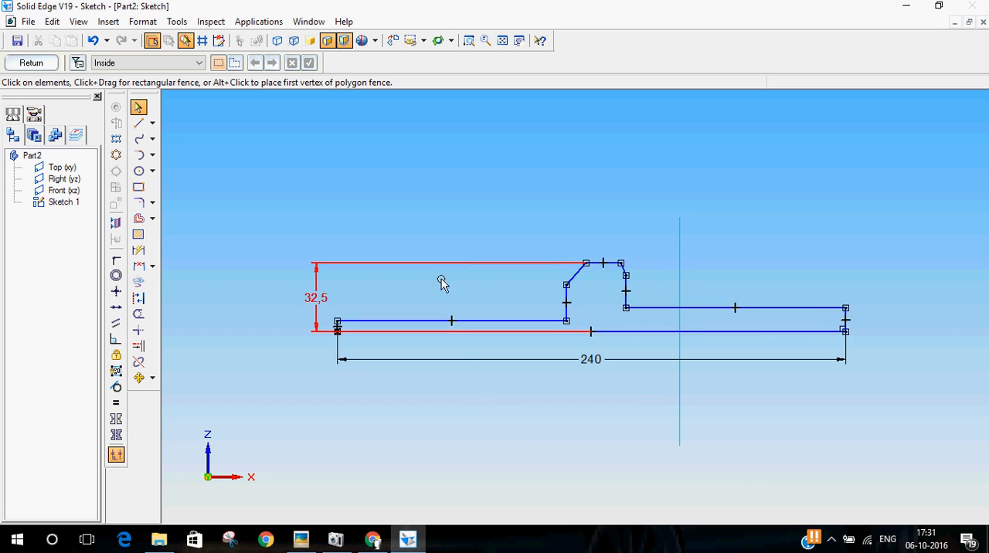
Check the neck diameter on the reference drawing and dimension the short vertical end edge of the neck to 11 mm
{"action": "scroll", "coordinate": [433, 284], "scroll_direction": "up", "scroll_amount": 1}
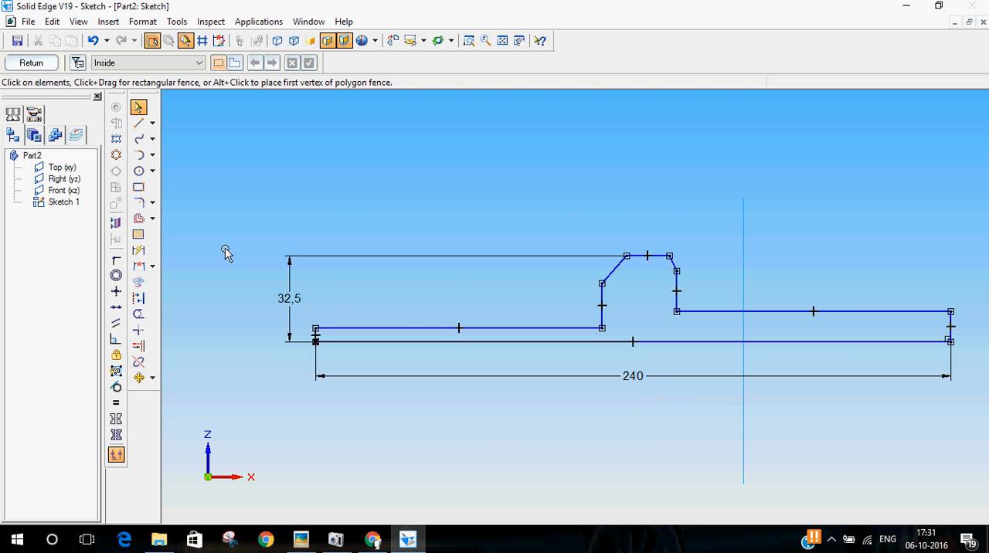
{"action": "left_click", "coordinate": [138, 251]}
{"action": "left_click", "coordinate": [299, 540]}
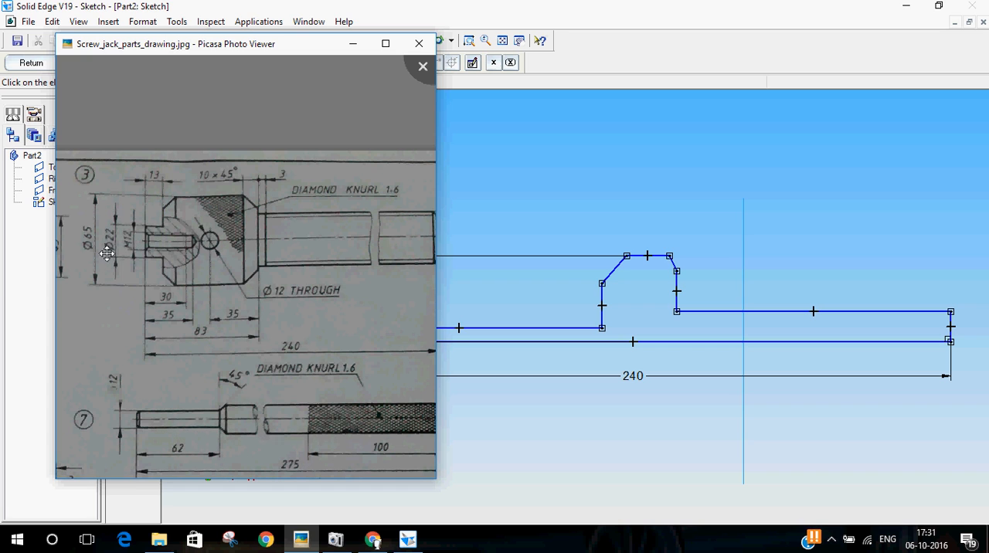
{"action": "key", "text": "Escape"}
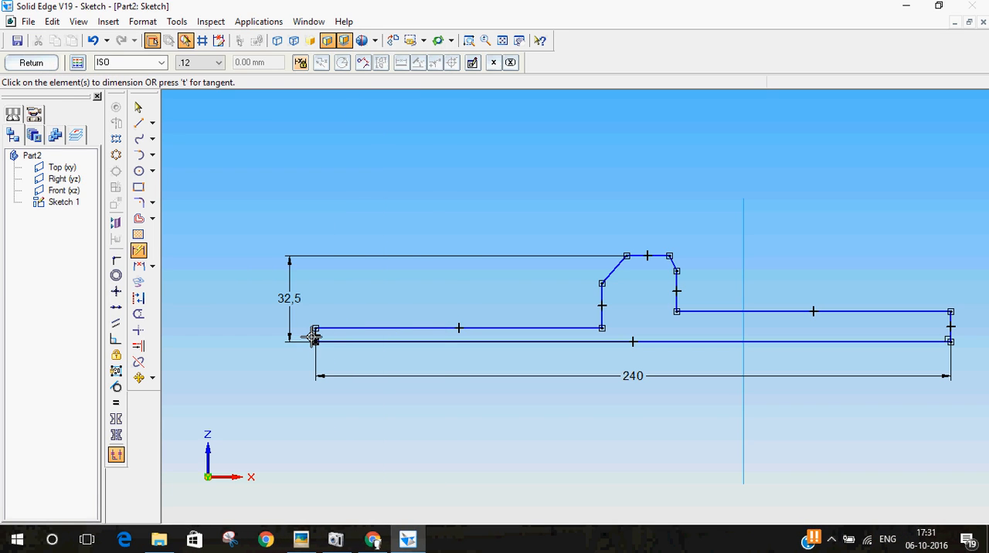
{"action": "left_click", "coordinate": [315, 334]}
{"action": "left_click", "coordinate": [221, 333]}
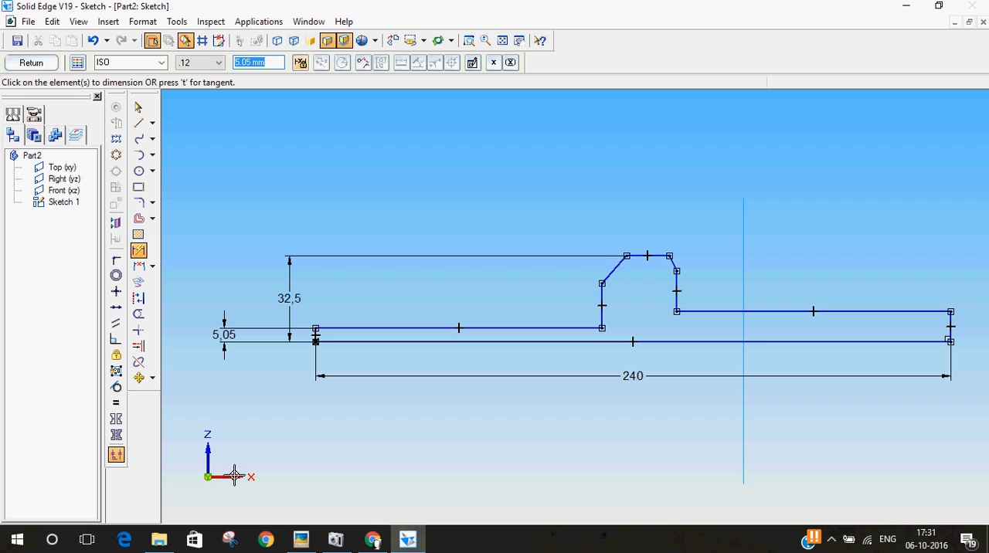
{"action": "key", "text": "Return"}
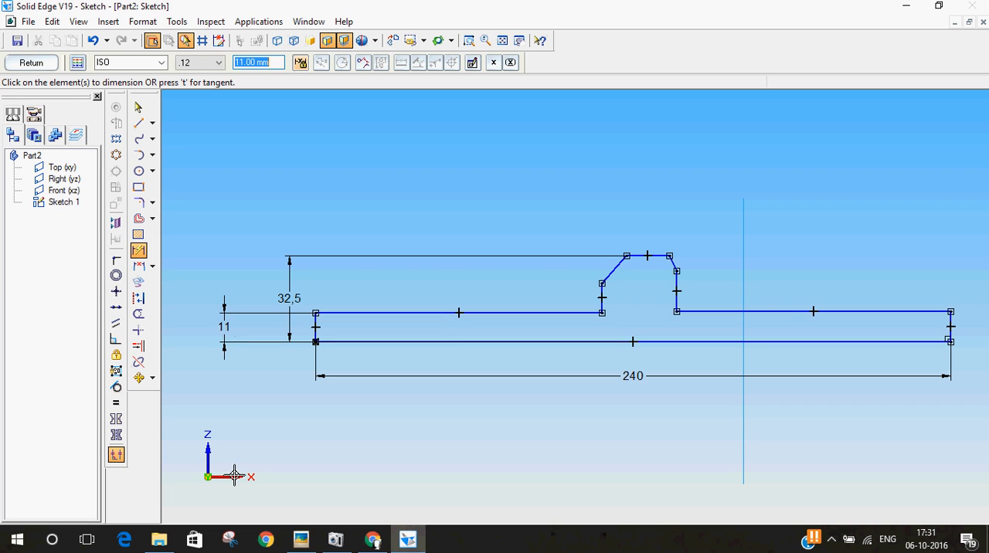
Check the neck length on the reference drawing and dimension the neck's horizontal edge to 13 mm
{"action": "left_click", "coordinate": [307, 538]}
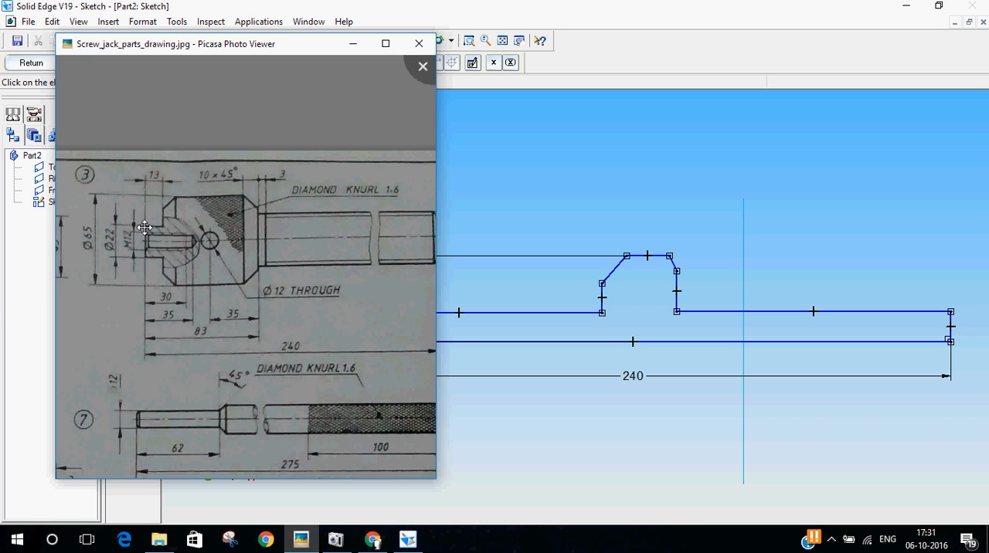
{"action": "left_click", "coordinate": [746, 6]}
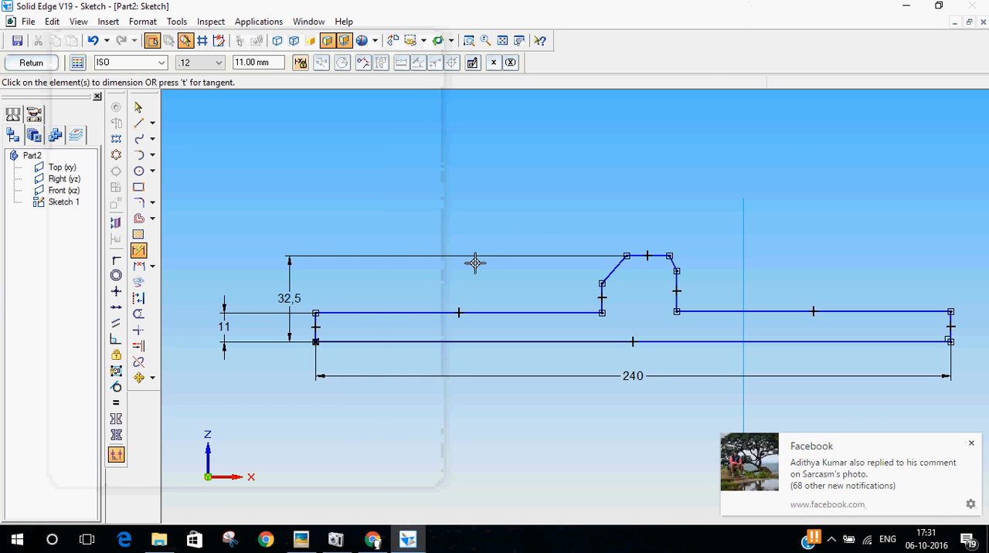
{"action": "left_click", "coordinate": [383, 312]}
{"action": "left_click", "coordinate": [414, 176]}
{"action": "type", "text": "13"}
{"action": "key", "text": "Return"}
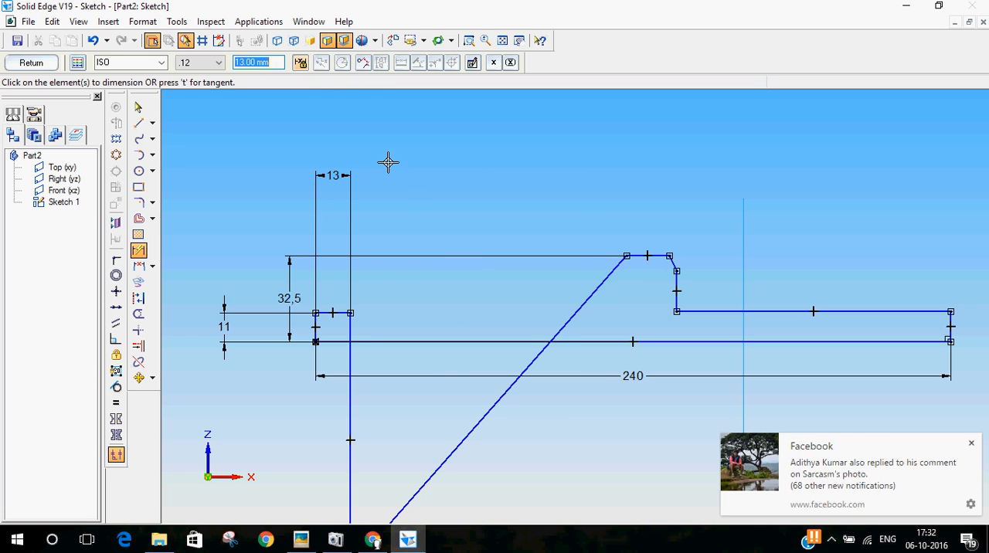
Move the neck-side chamfer line back up so it joins the head's top edge near the neck, and dismiss the notification
{"action": "left_click", "coordinate": [138, 107]}
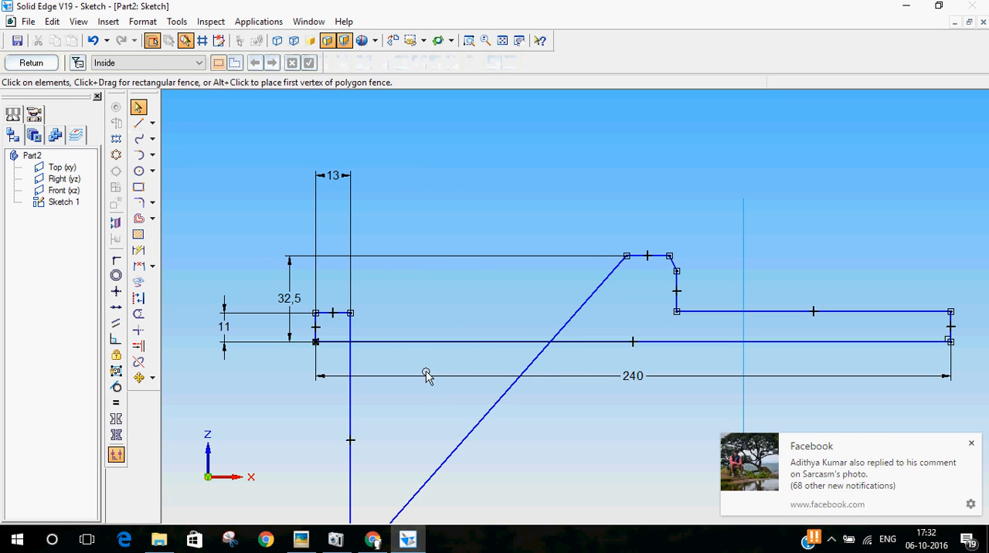
{"action": "left_click", "coordinate": [443, 449]}
{"action": "left_click_drag", "start_coordinate": [443, 449], "coordinate": [448, 194]}
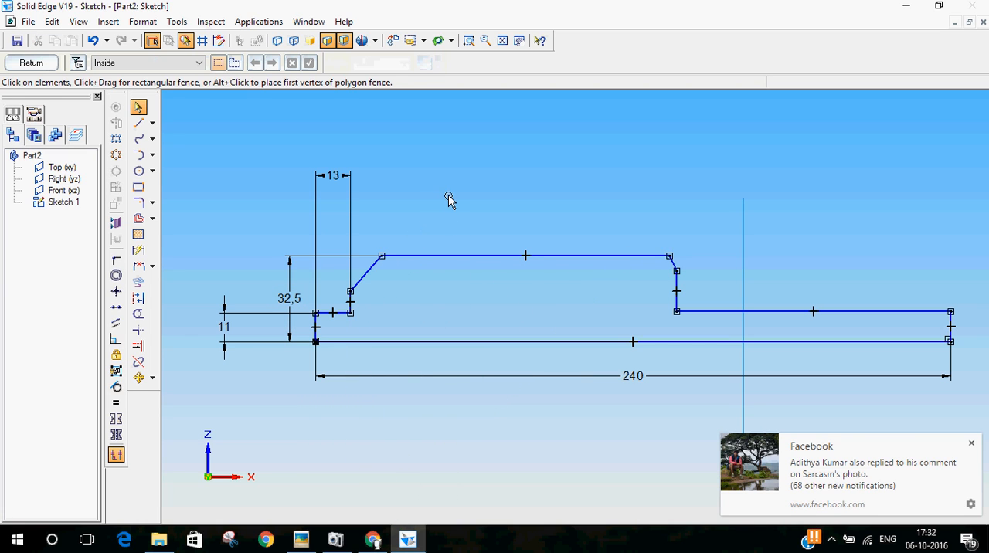
{"action": "left_click", "coordinate": [971, 444]}
Check the head's end distance on the reference drawing and dimension its shaft-side vertical edge 83 mm from the neck's end edge
{"action": "left_click", "coordinate": [297, 540]}
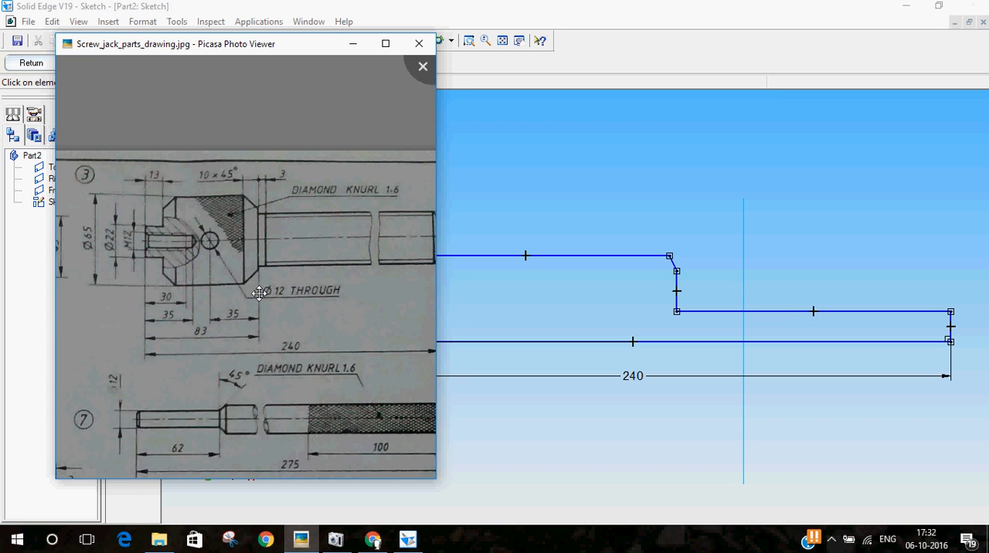
{"action": "left_click", "coordinate": [2, 253]}
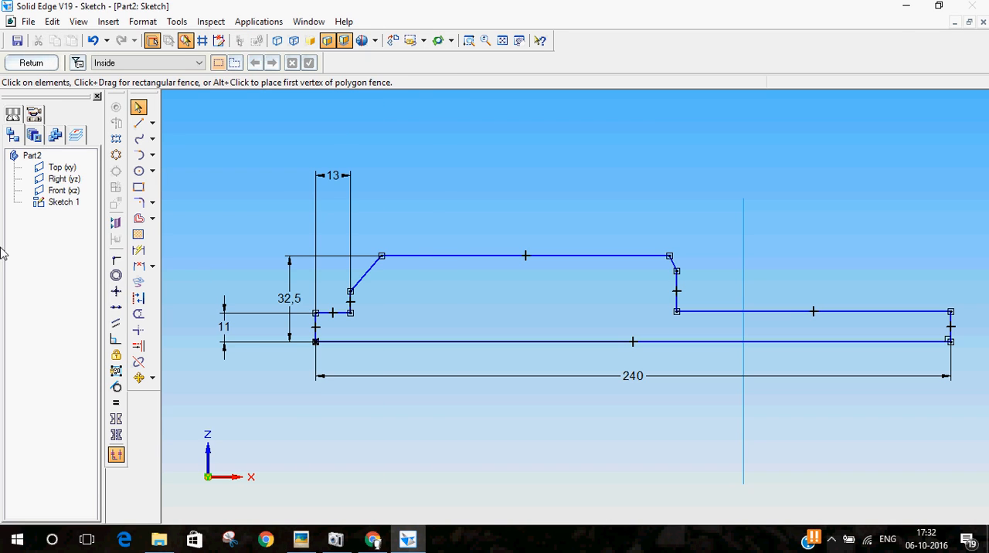
{"action": "left_click", "coordinate": [142, 252]}
{"action": "left_click", "coordinate": [676, 284]}
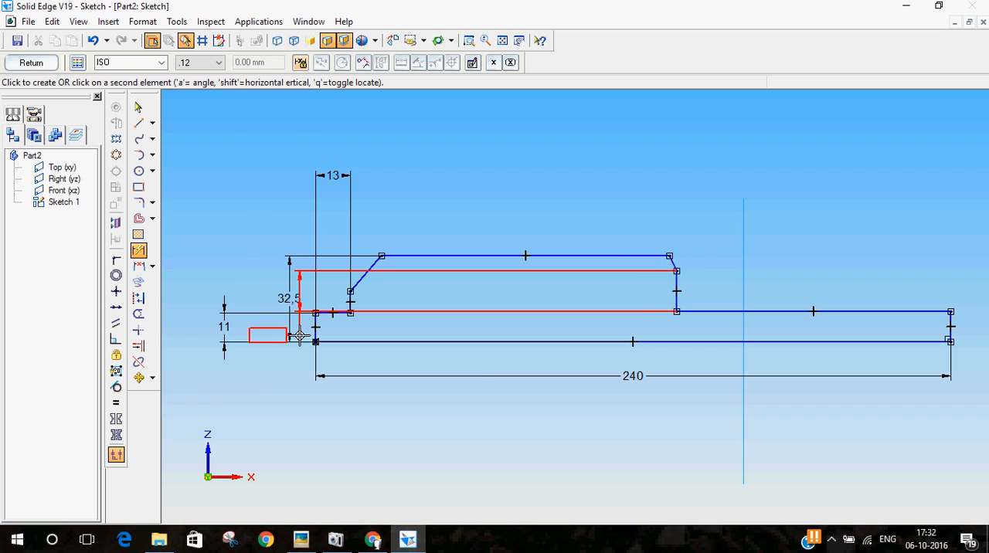
{"action": "left_click", "coordinate": [314, 333]}
{"action": "left_click", "coordinate": [470, 394]}
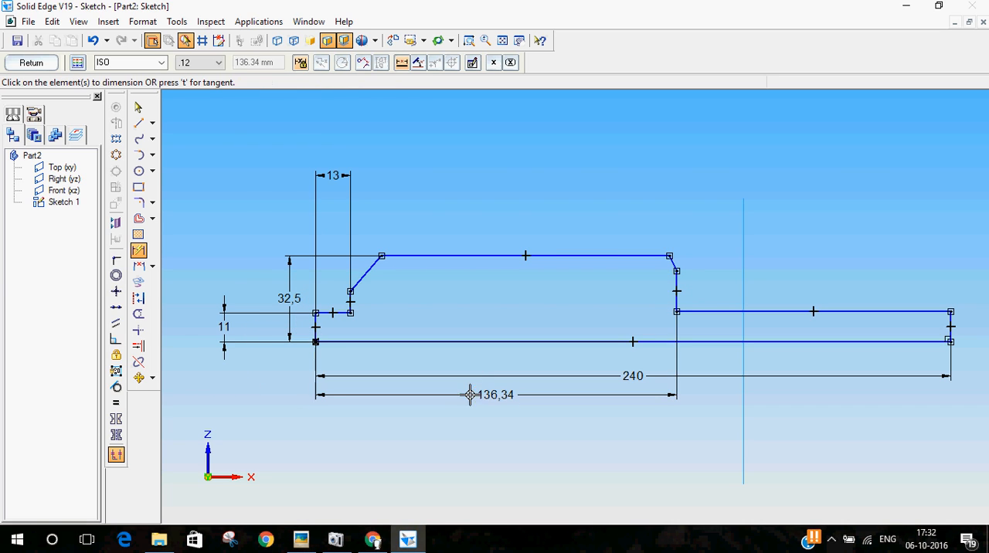
{"action": "type", "text": "83"}
{"action": "key", "text": "Return"}
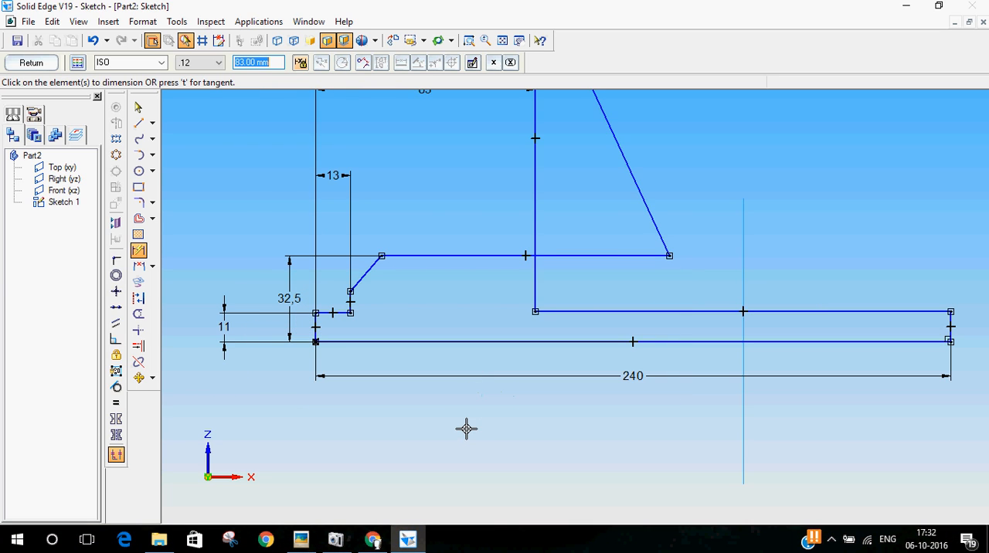
Move the shaft-side chamfer line back to the head's shoulder so it slopes down from the shortened top edge
{"action": "left_click", "coordinate": [138, 106]}
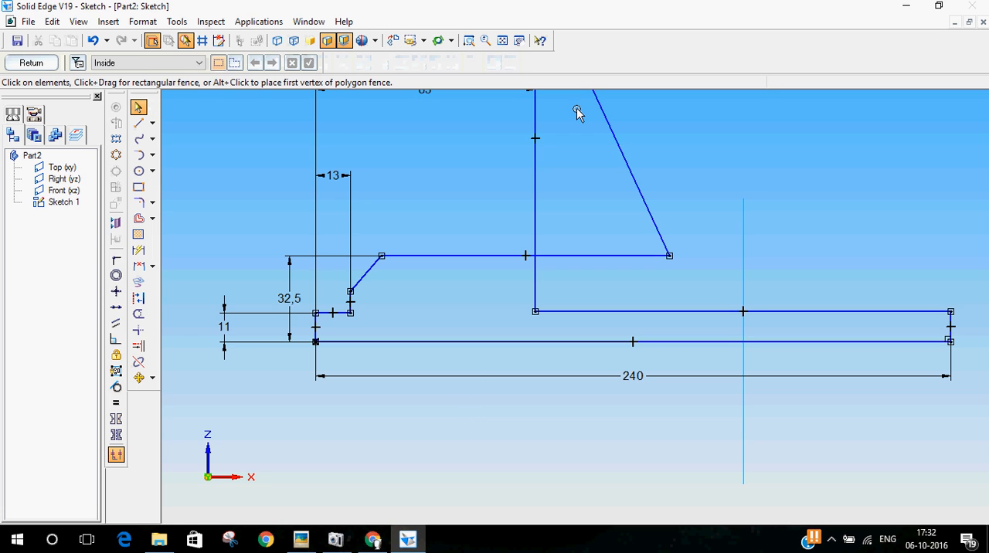
{"action": "left_click_drag", "start_coordinate": [595, 110], "coordinate": [516, 255]}
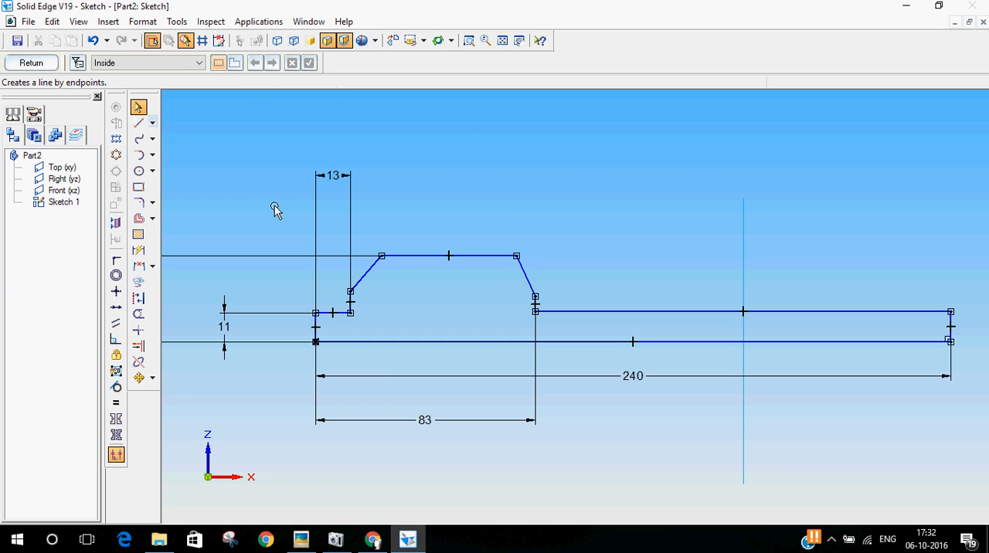
{"action": "left_click", "coordinate": [483, 261]}
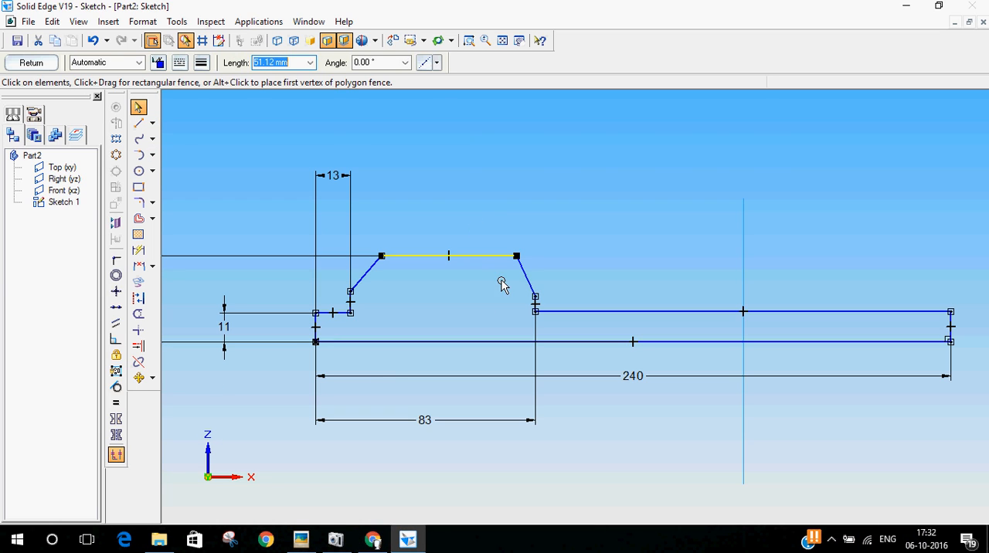
{"action": "mouse_move", "coordinate": [524, 278]}
{"action": "left_mouse_down"}
{"action": "mouse_move", "coordinate": [596, 239]}
{"action": "mouse_move", "coordinate": [523, 284]}
{"action": "mouse_move", "coordinate": [534, 292]}
{"action": "left_mouse_up"}
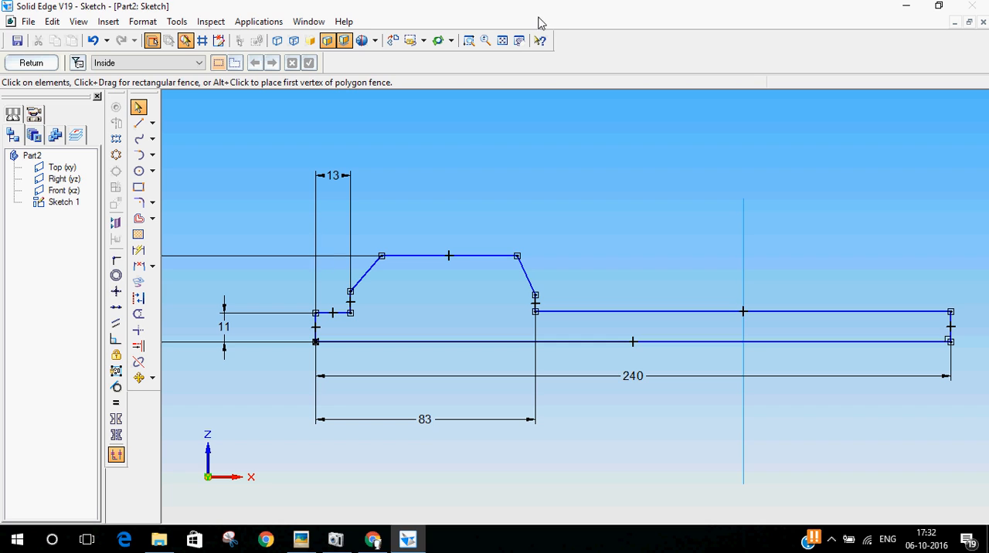
Consult the chamfer size on the reference drawing and dimension the shaft-side chamfer's horizontal width to 10 mm
{"action": "left_click", "coordinate": [519, 40]}
{"action": "left_click_drag", "start_coordinate": [463, 134], "coordinate": [571, 150]}
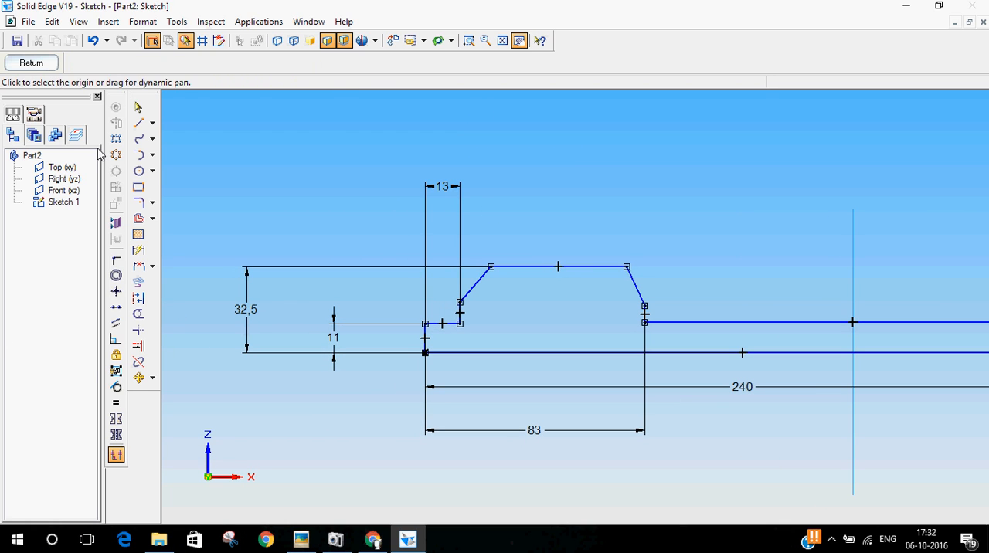
{"action": "left_click", "coordinate": [137, 108]}
{"action": "left_click", "coordinate": [516, 266]}
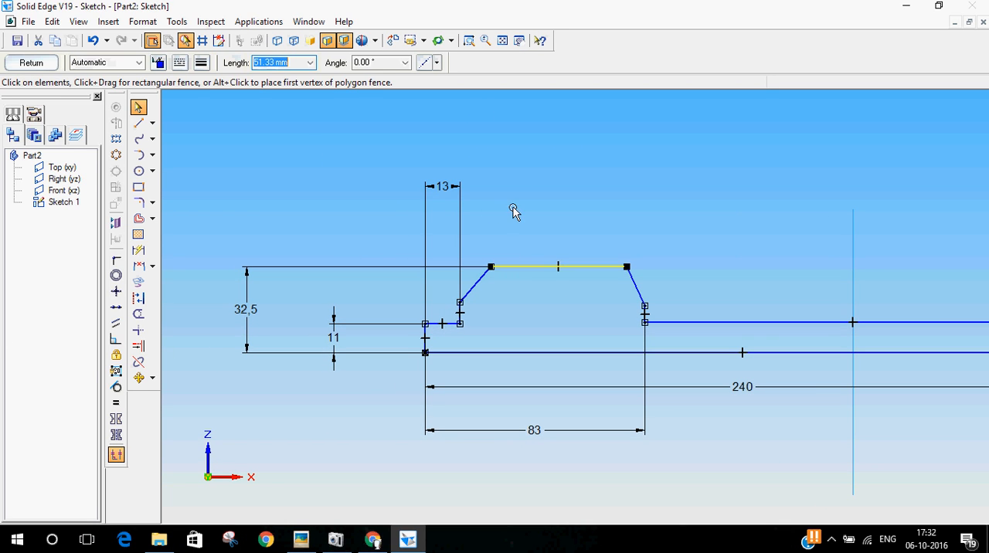
{"action": "left_click", "coordinate": [528, 217]}
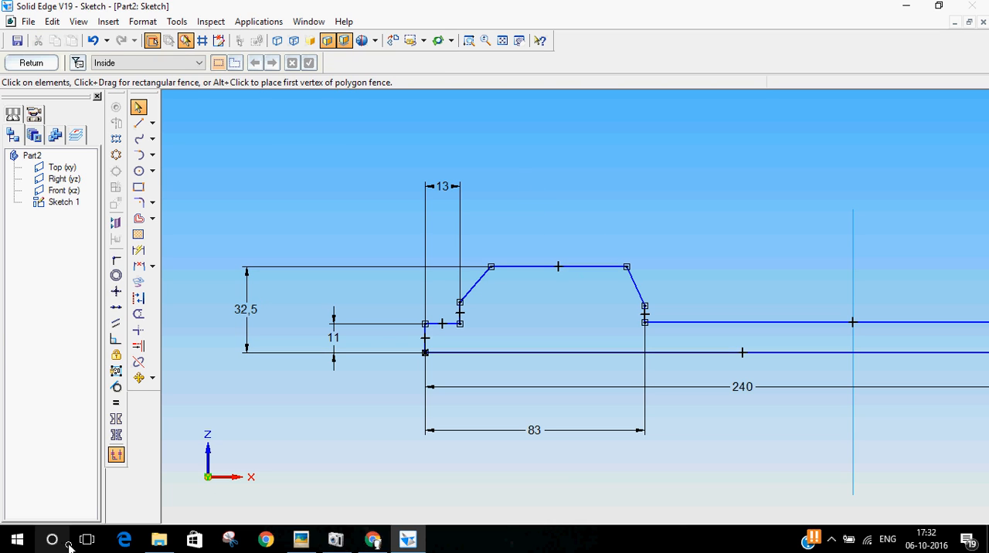
{"action": "left_click", "coordinate": [300, 539]}
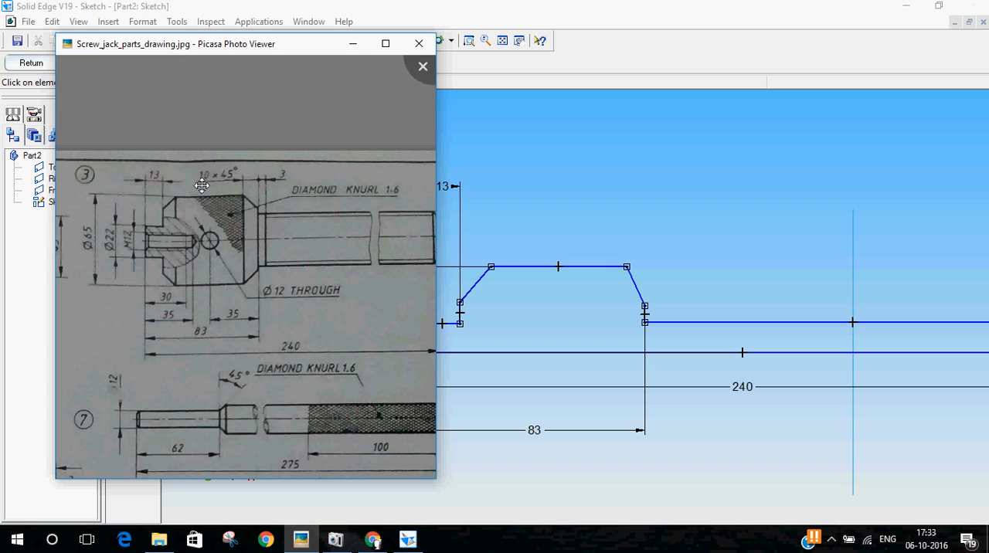
{"action": "left_click", "coordinate": [459, 5]}
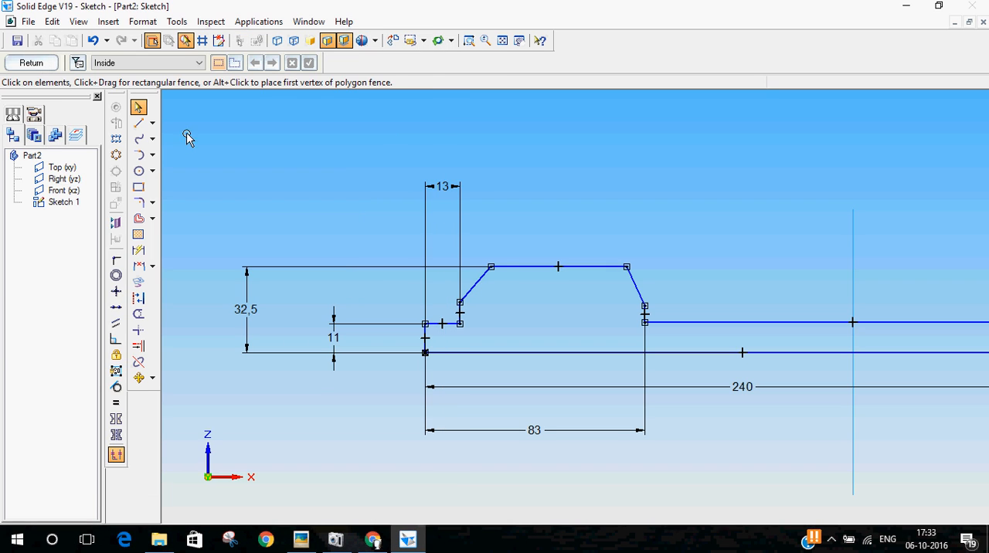
{"action": "left_click", "coordinate": [139, 250]}
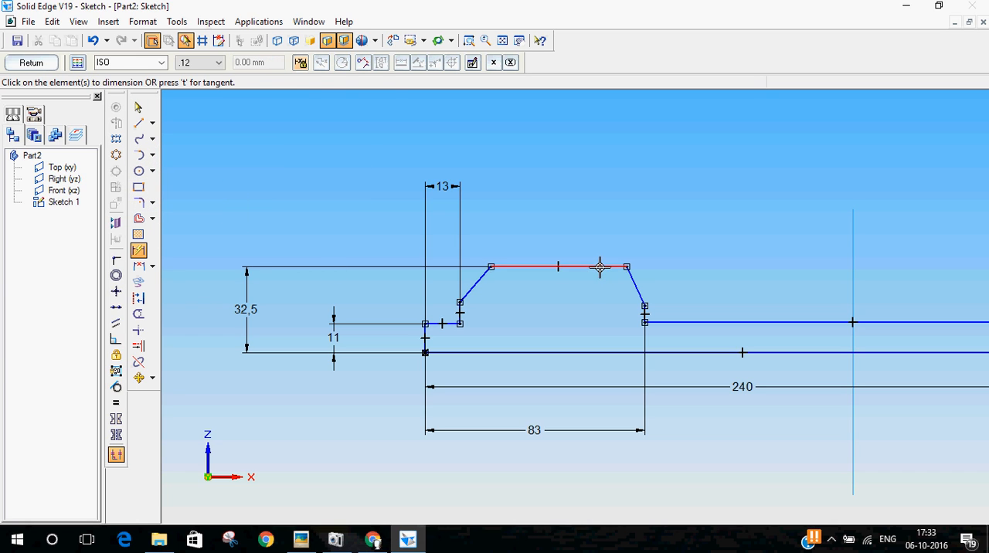
{"action": "left_click", "coordinate": [600, 267]}
{"action": "left_click", "coordinate": [644, 312]}
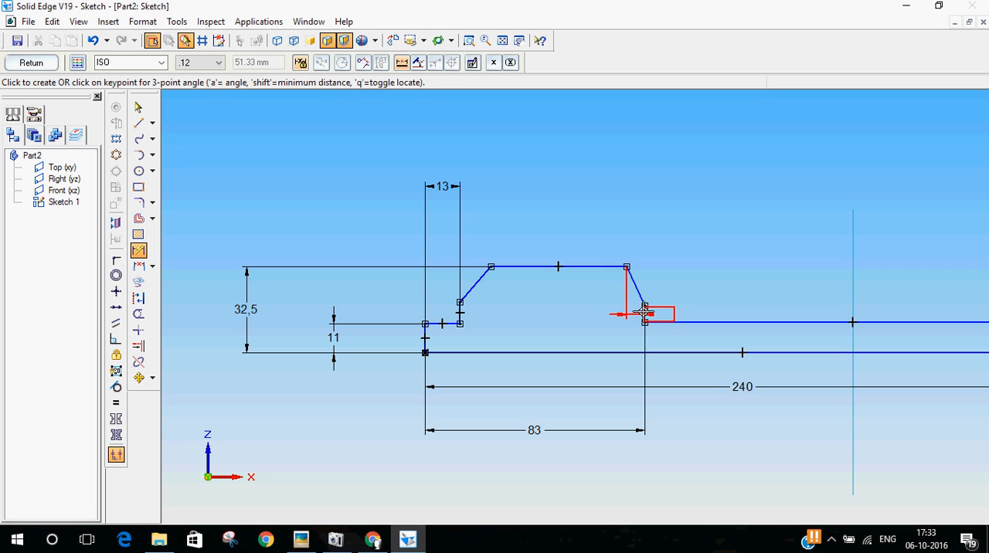
{"action": "left_click", "coordinate": [657, 226]}
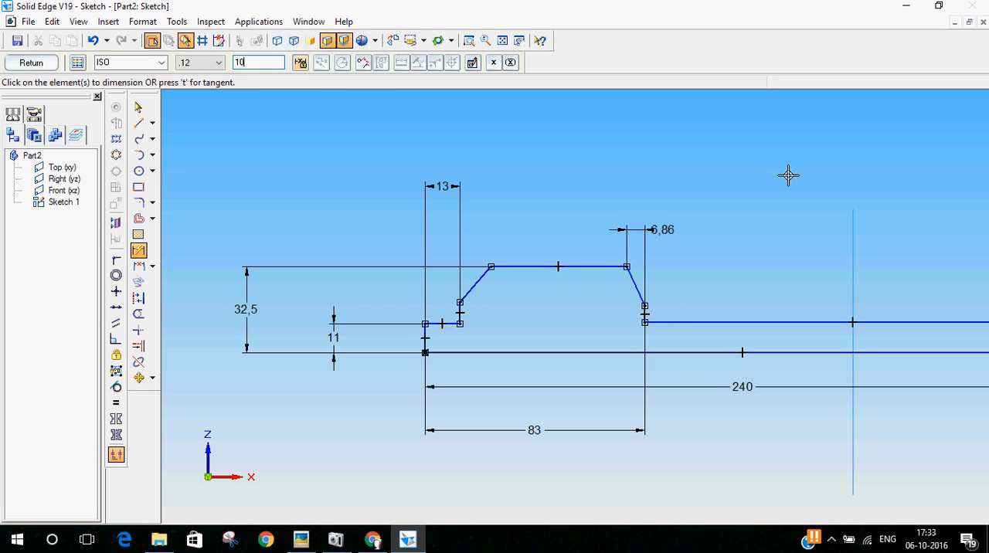
{"action": "key", "text": "Return"}
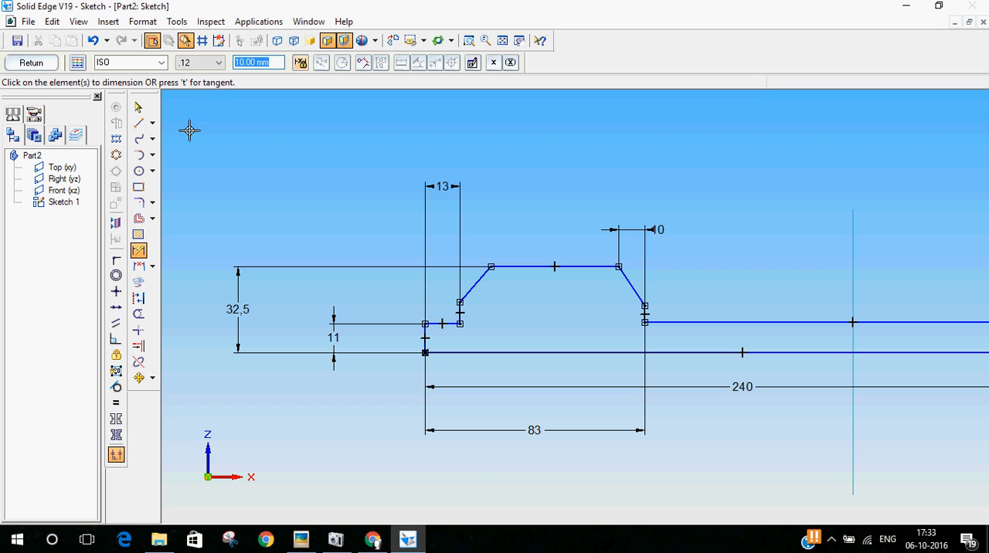
Dimension the neck-side chamfer's horizontal width to 10 mm
{"action": "left_click", "coordinate": [460, 310]}
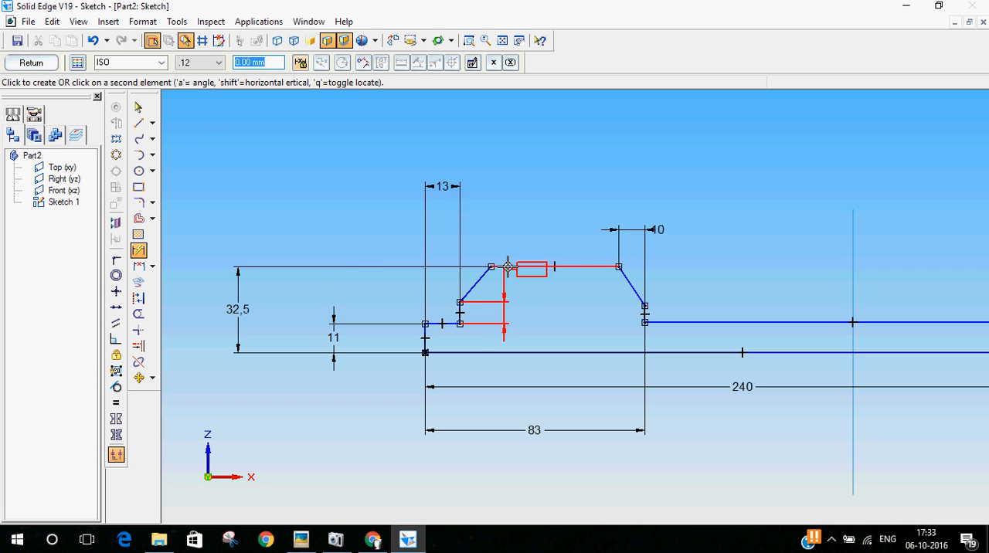
{"action": "left_click", "coordinate": [471, 163]}
{"action": "type", "text": "10"}
{"action": "key", "text": "Return"}
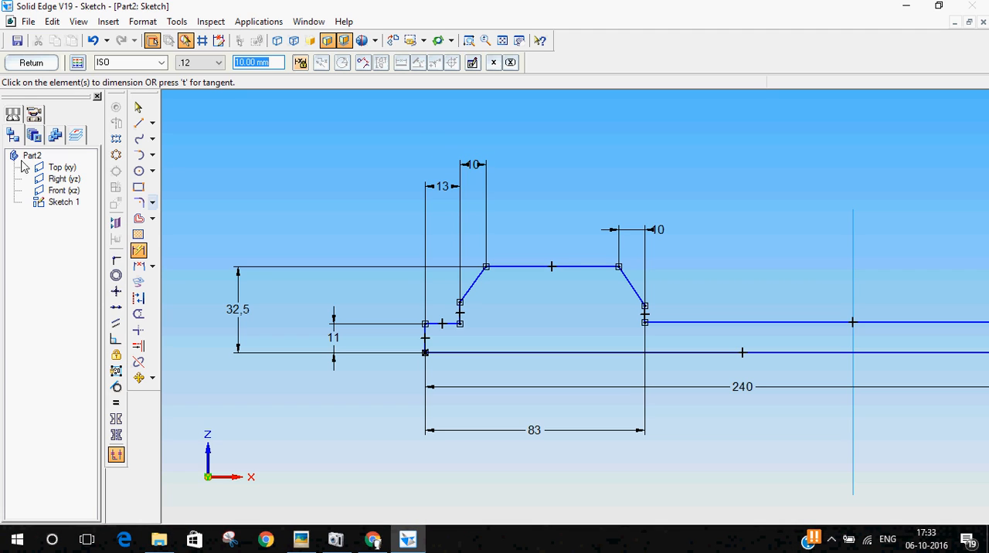
Set the angle of the neck-side chamfer line to 45°
{"action": "left_click", "coordinate": [138, 106]}
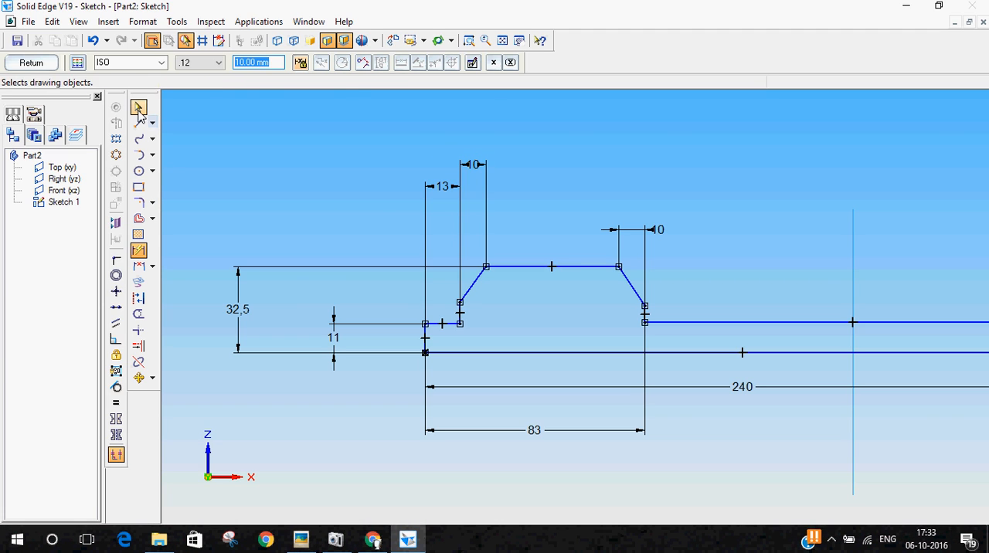
{"action": "left_click", "coordinate": [477, 290]}
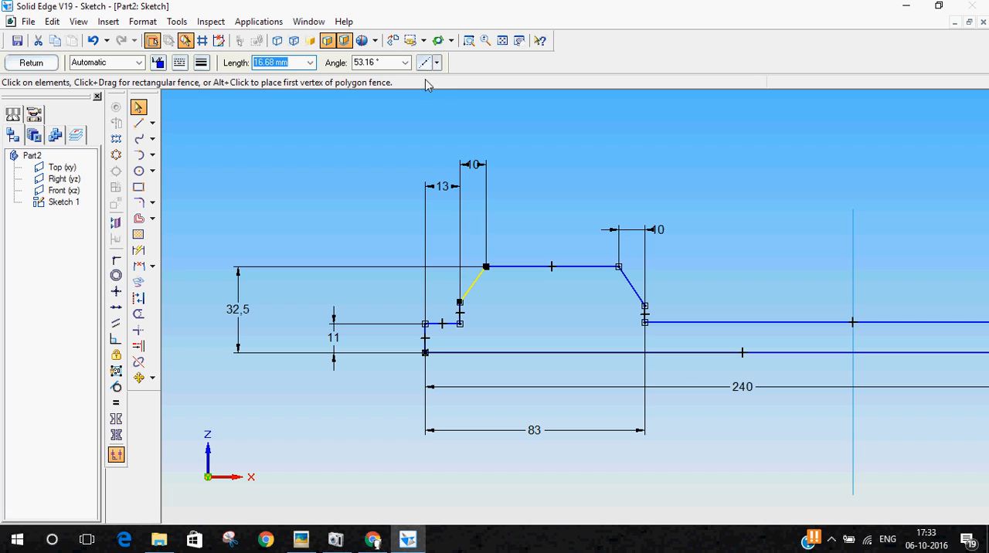
{"action": "left_click", "coordinate": [394, 64]}
{"action": "type", "text": "45"}
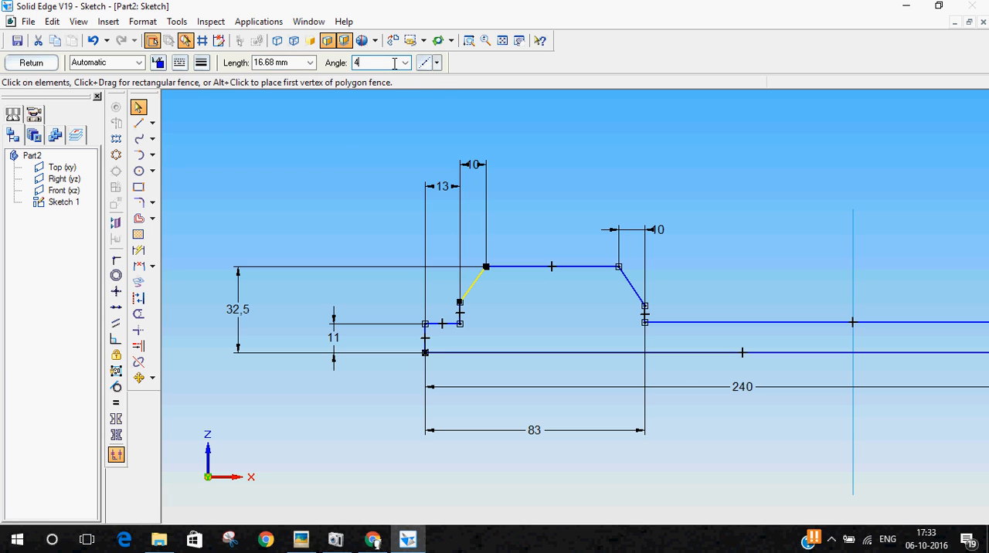
{"action": "key", "text": "Return"}
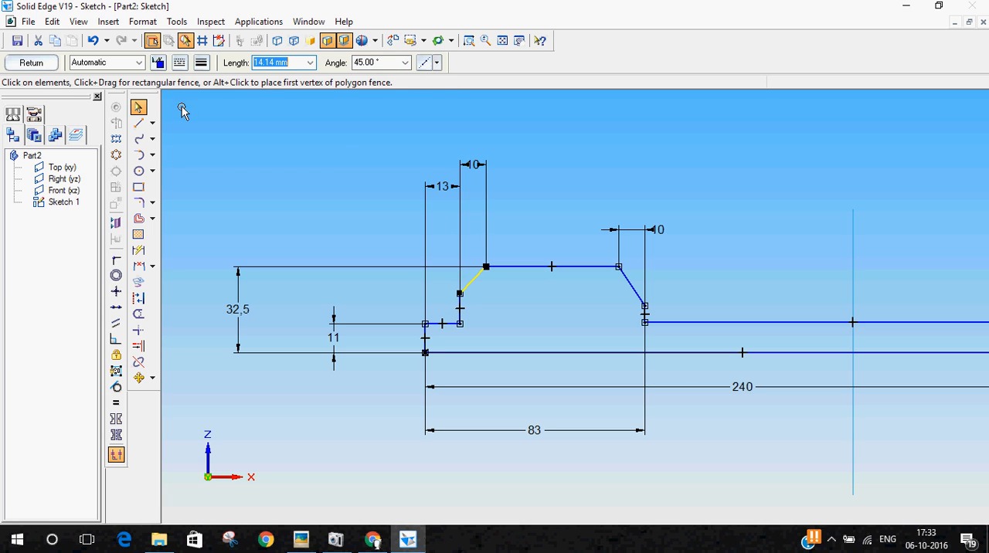
{"action": "left_click", "coordinate": [140, 113]}
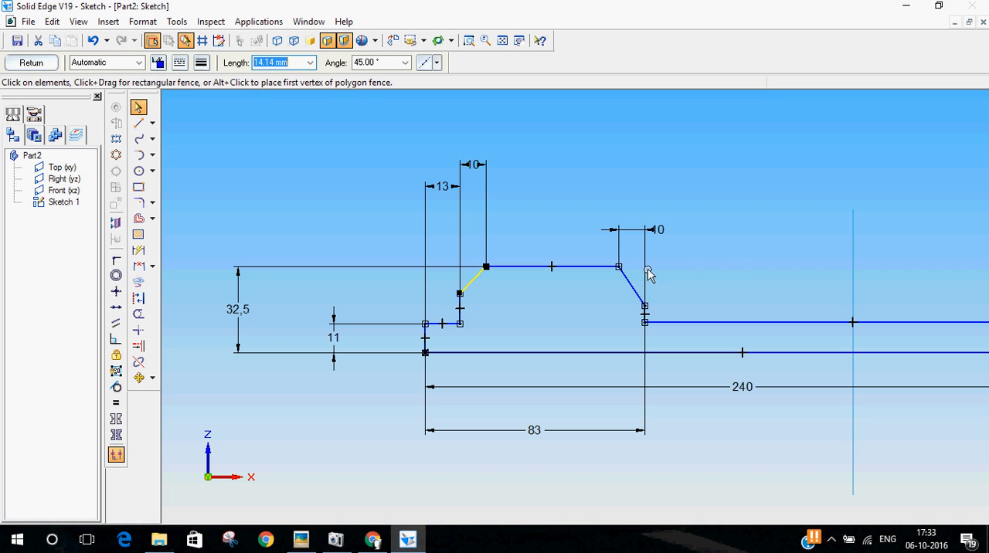
Set the angle of the shaft-side chamfer line to -45° and check the length and angle of both head chamfers
{"action": "left_click", "coordinate": [631, 285]}
{"action": "left_click", "coordinate": [394, 63]}
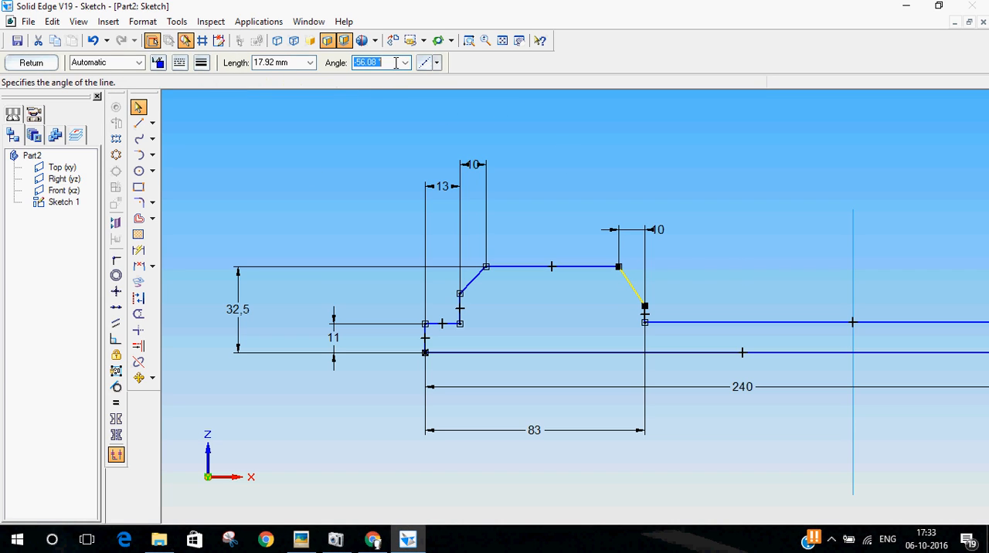
{"action": "key", "text": "BackSpace"}
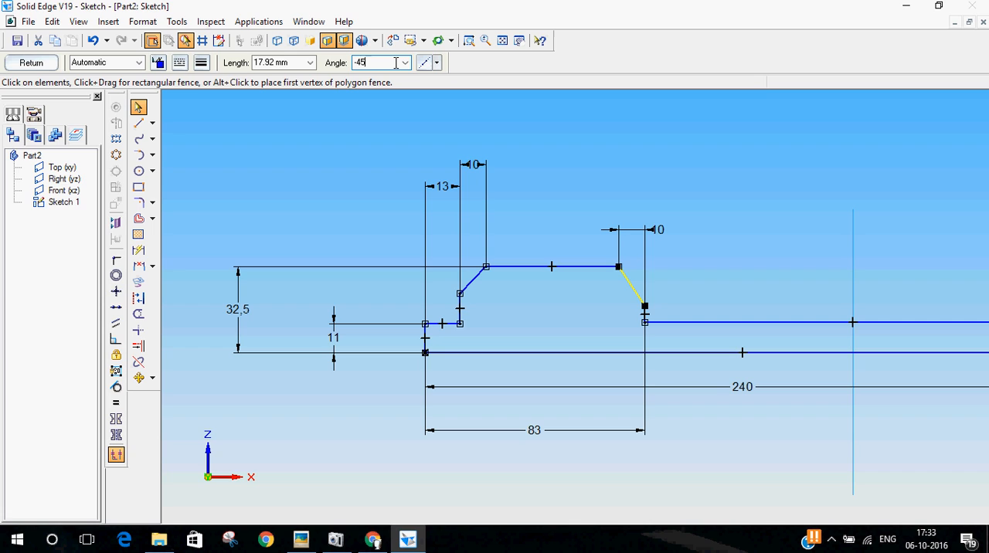
{"action": "type", "text": "-45"}
{"action": "key", "text": "Return"}
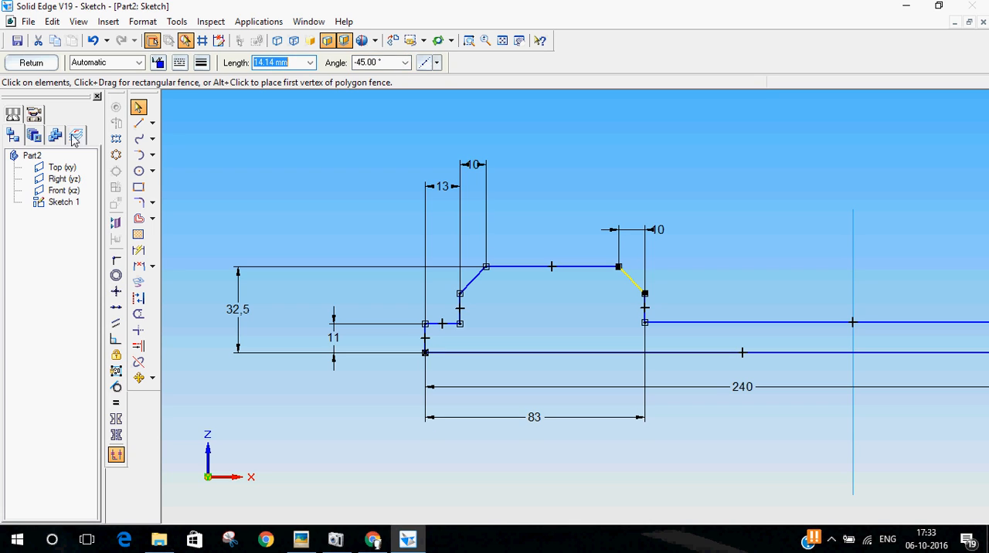
{"action": "left_click", "coordinate": [137, 107]}
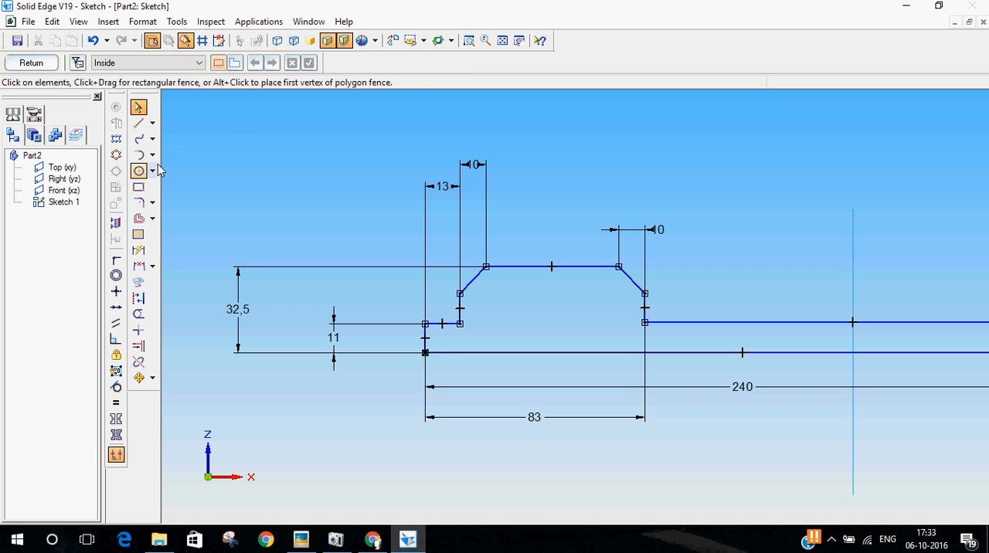
{"action": "left_click", "coordinate": [635, 285]}
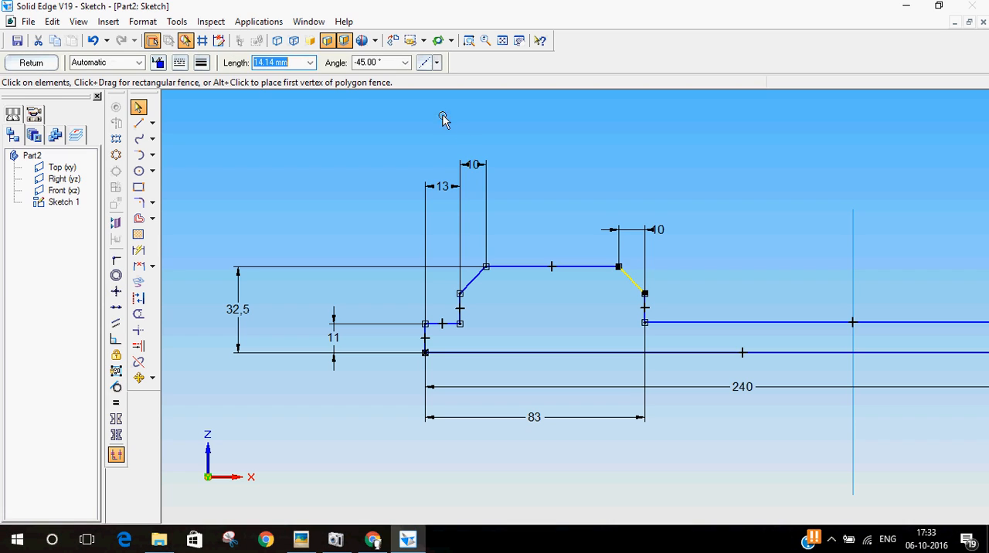
{"action": "left_click", "coordinate": [475, 278]}
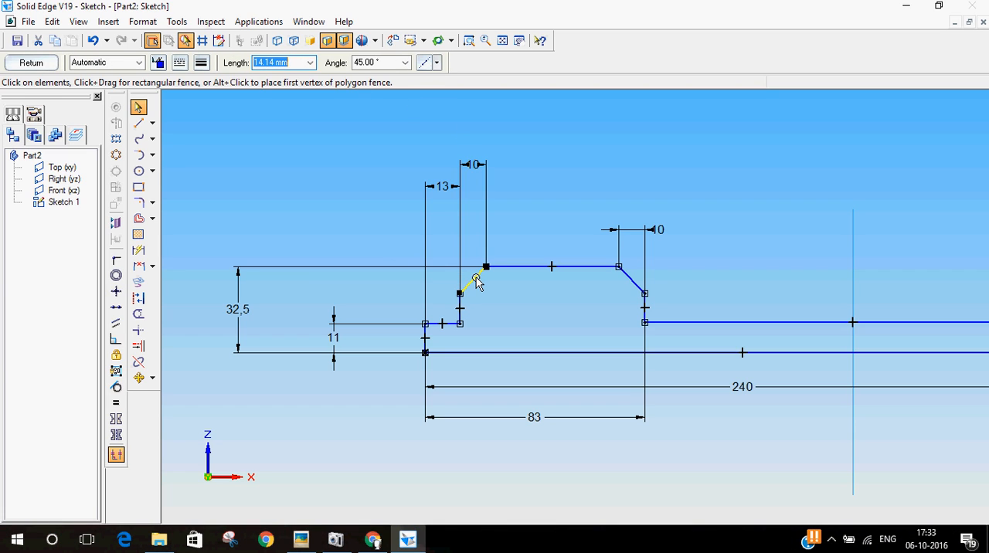
{"action": "left_click", "coordinate": [348, 212]}
Try dimensioning the slanted lengths of both head chamfer lines and undo the two added dimensions
{"action": "left_click", "coordinate": [138, 250]}
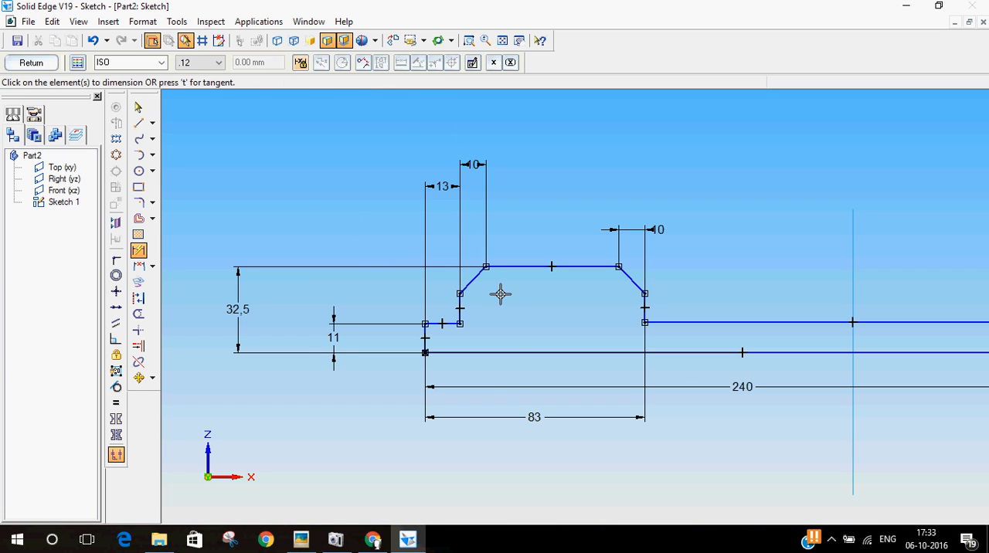
{"action": "left_click", "coordinate": [470, 278]}
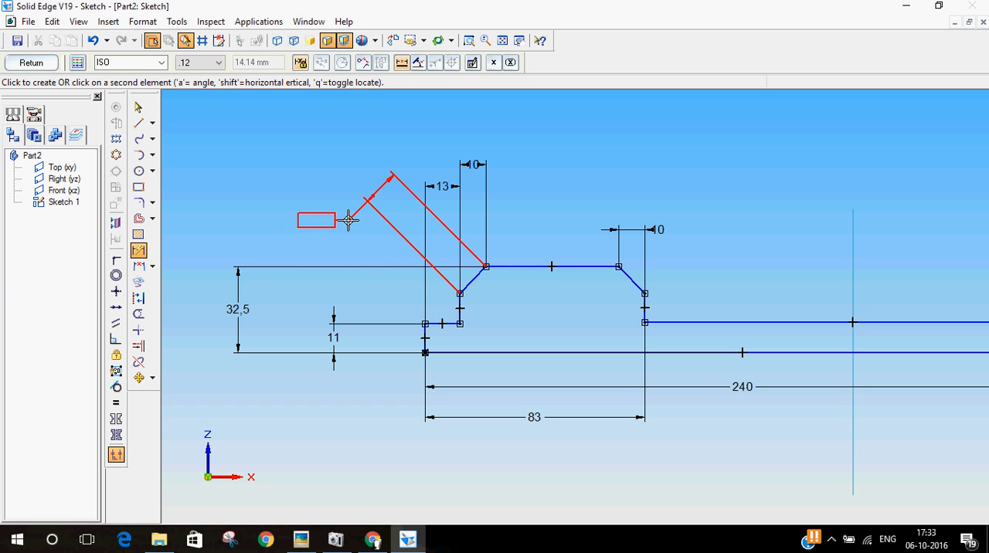
{"action": "left_click", "coordinate": [372, 189]}
{"action": "left_click", "coordinate": [631, 281]}
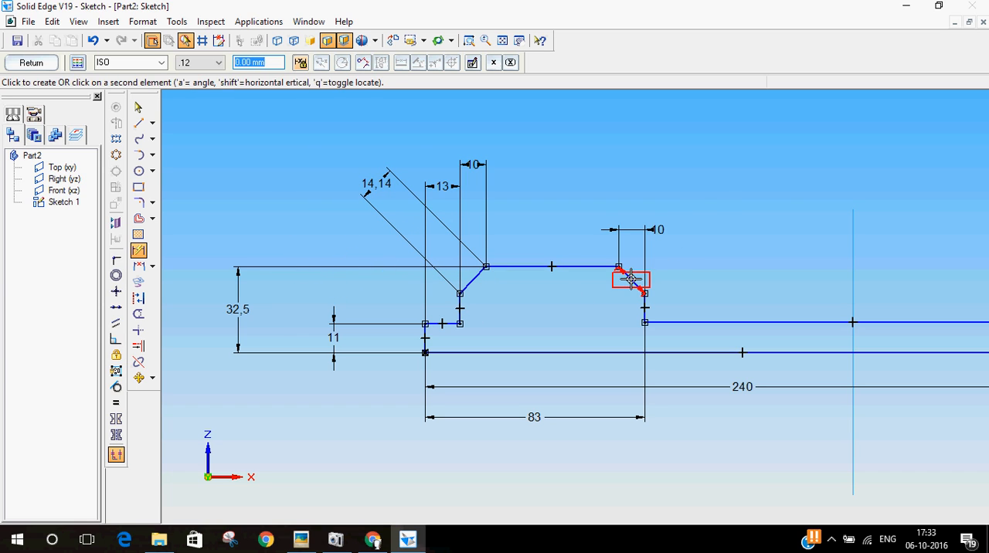
{"action": "left_click", "coordinate": [720, 198]}
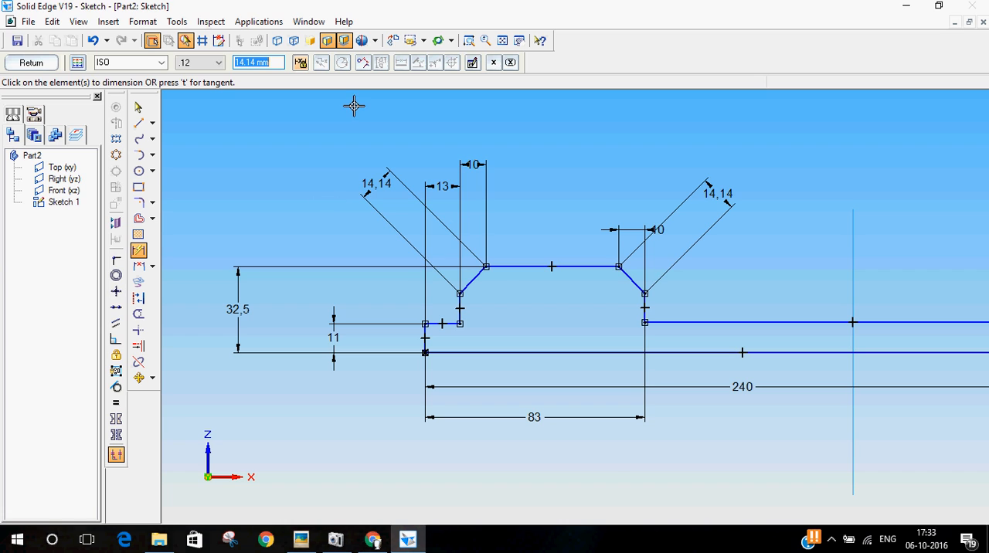
{"action": "key", "text": "ctrl+z"}
{"action": "key", "text": "ctrl+z"}
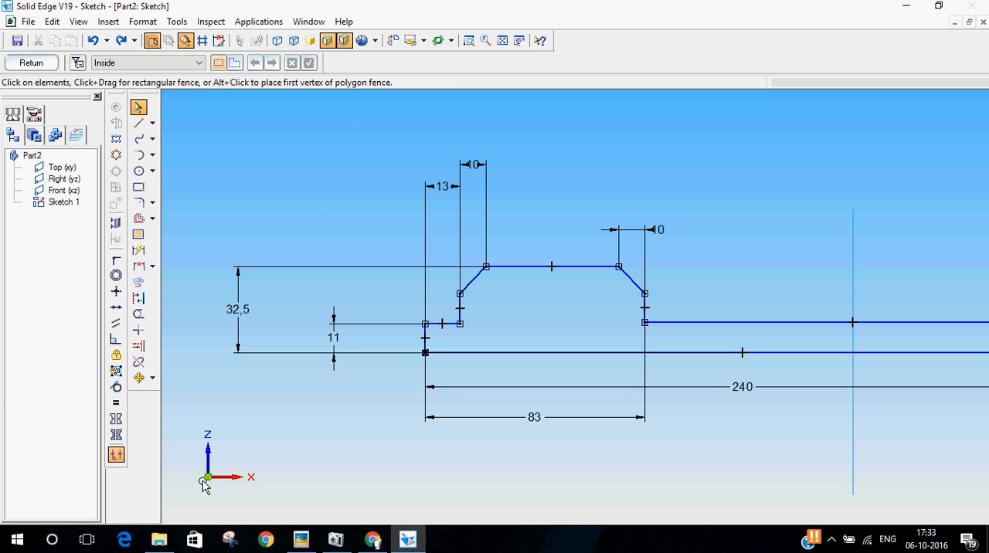
Consult the shaft size on the reference drawing and dimension the vertical edge at the shaft's free end to 38/2 mm
{"action": "left_click", "coordinate": [300, 539]}
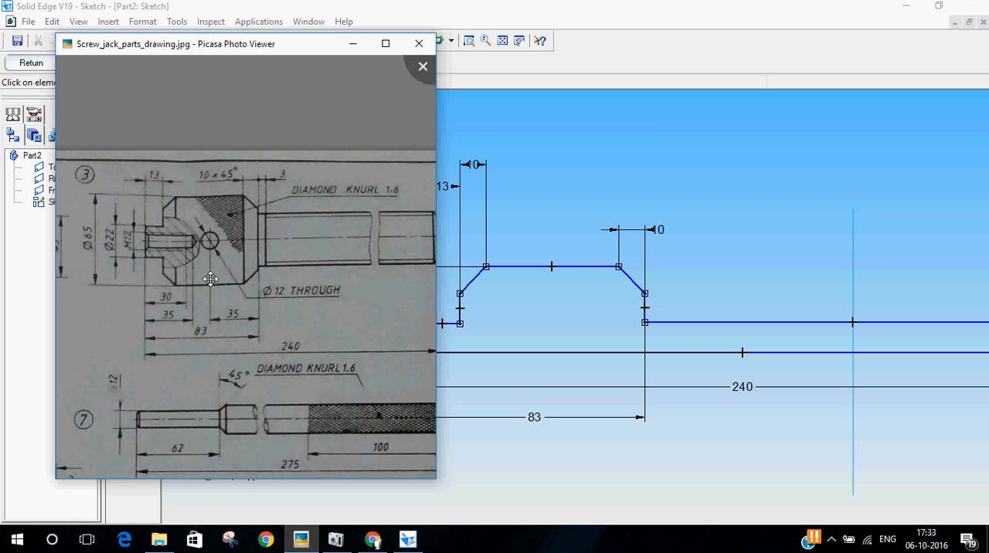
{"action": "left_click_drag", "start_coordinate": [279, 245], "coordinate": [241, 263]}
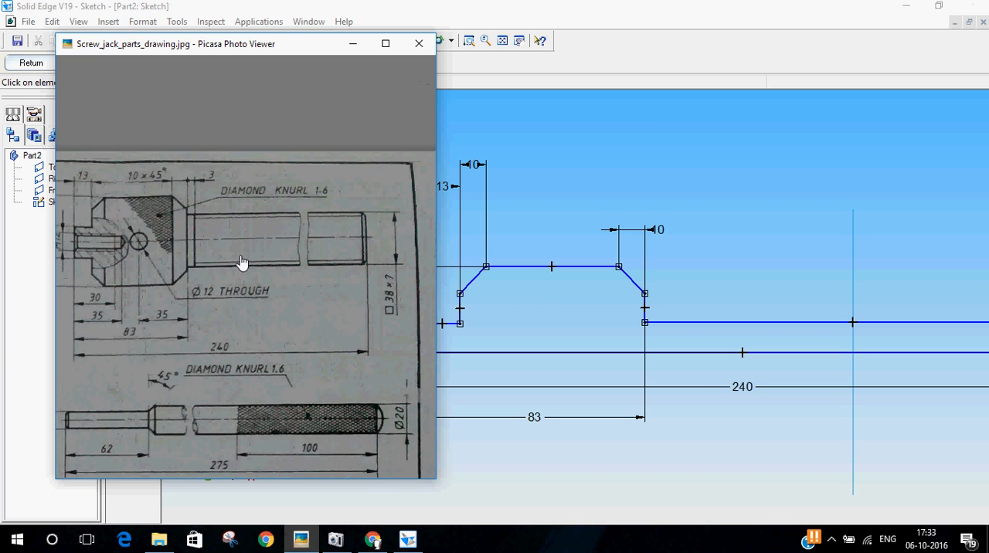
{"action": "left_click", "coordinate": [708, 4]}
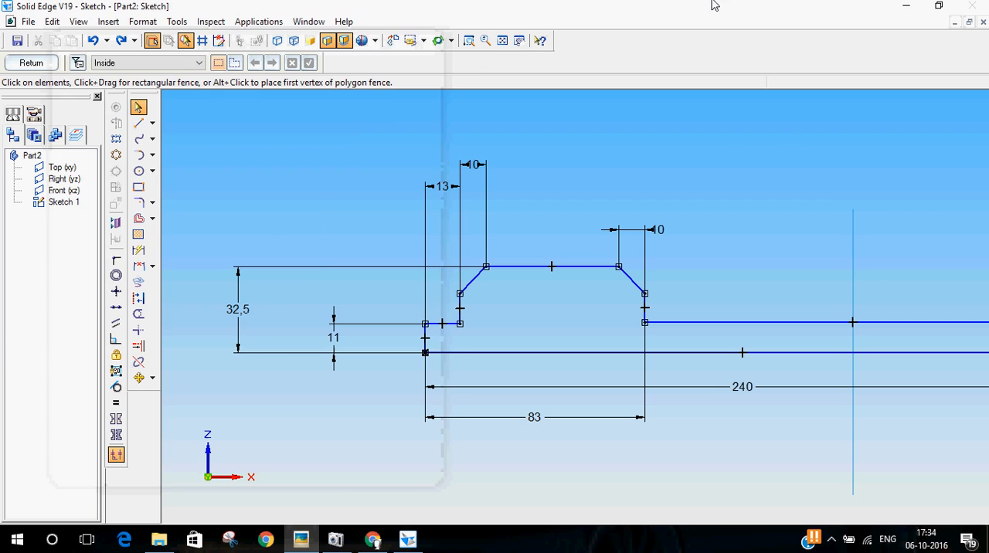
{"action": "left_click", "coordinate": [519, 40]}
{"action": "mouse_move", "coordinate": [722, 181]}
{"action": "left_mouse_down"}
{"action": "mouse_move", "coordinate": [589, 202]}
{"action": "mouse_move", "coordinate": [604, 166]}
{"action": "left_mouse_up"}
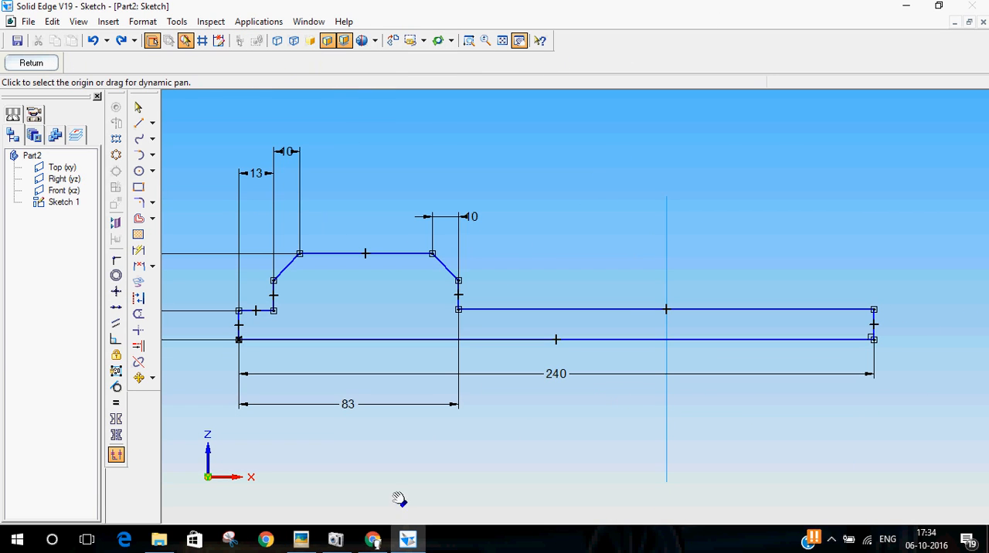
{"action": "left_click", "coordinate": [138, 251]}
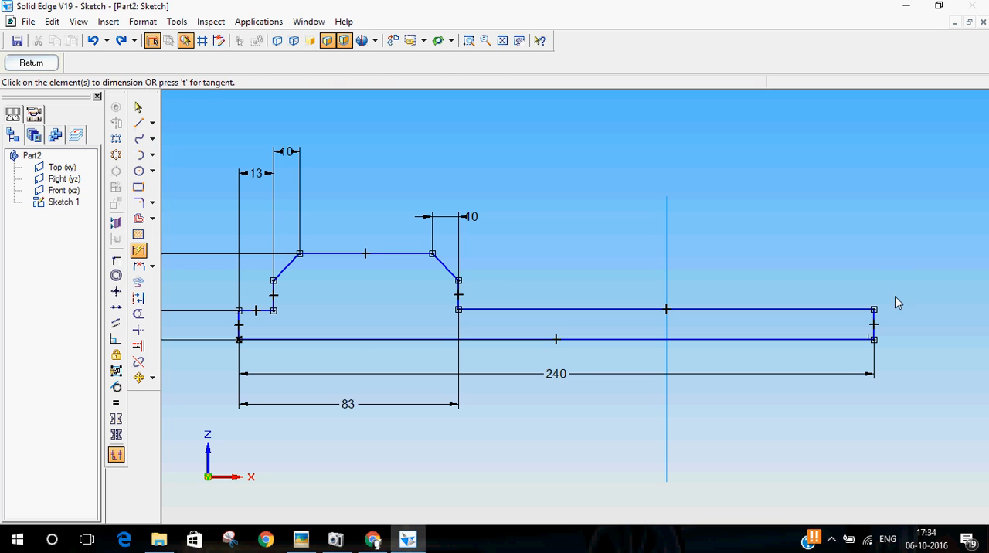
{"action": "left_click", "coordinate": [875, 319]}
{"action": "left_click", "coordinate": [910, 328]}
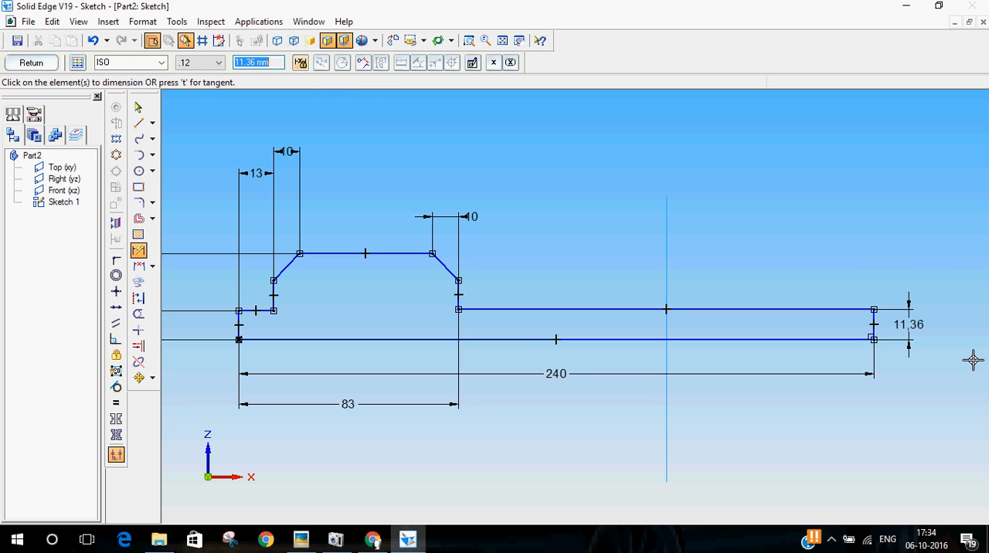
{"action": "type", "text": "38/"}
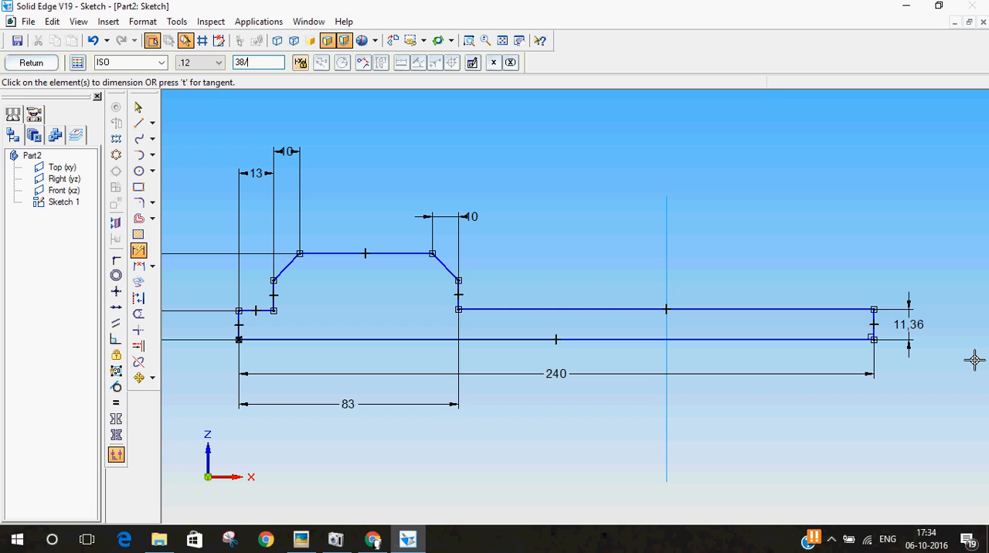
{"action": "type", "text": "2"}
{"action": "key", "text": "Return"}
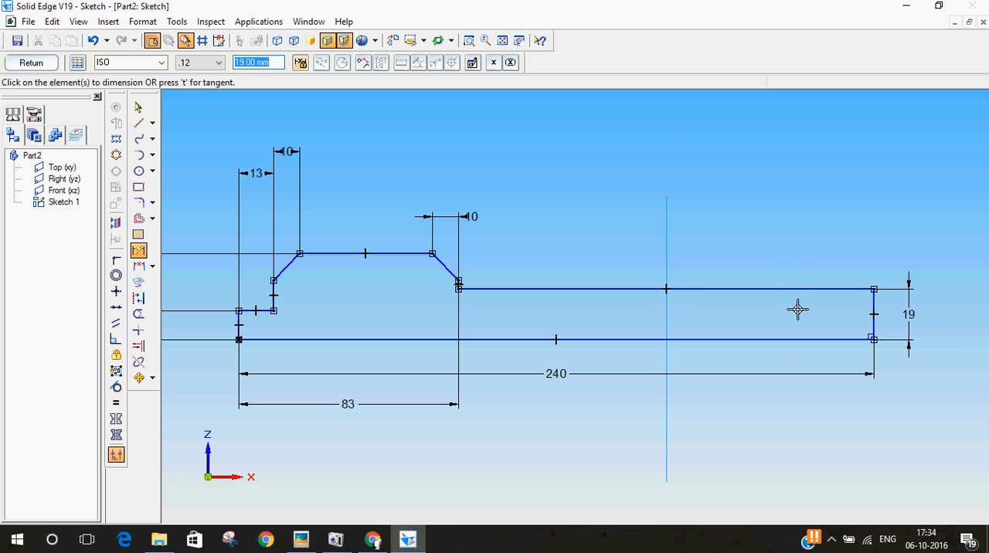
{"action": "left_click", "coordinate": [138, 107]}
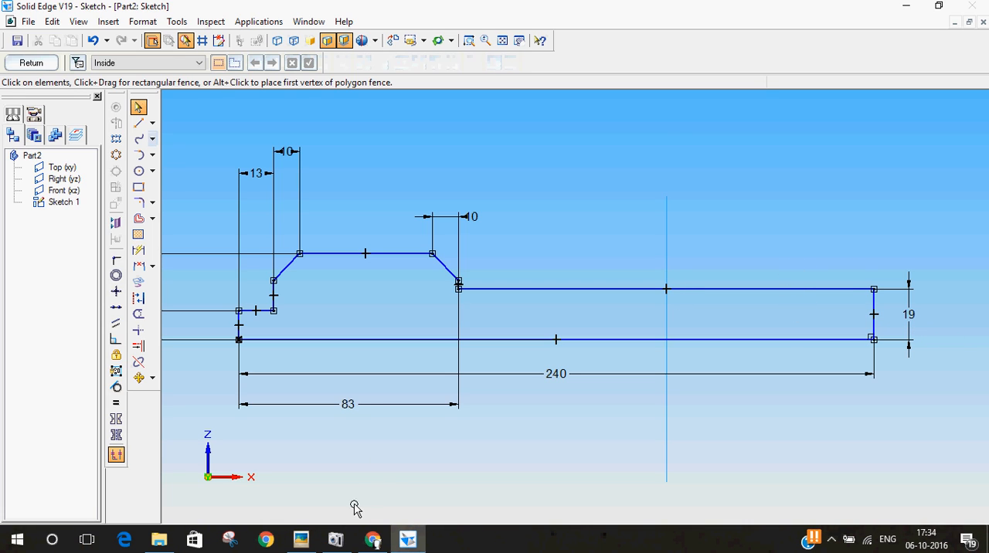
Compare the sketched profile with part 3 on the reference drawing and check the length and angle of both head chamfers
{"action": "left_click", "coordinate": [338, 538]}
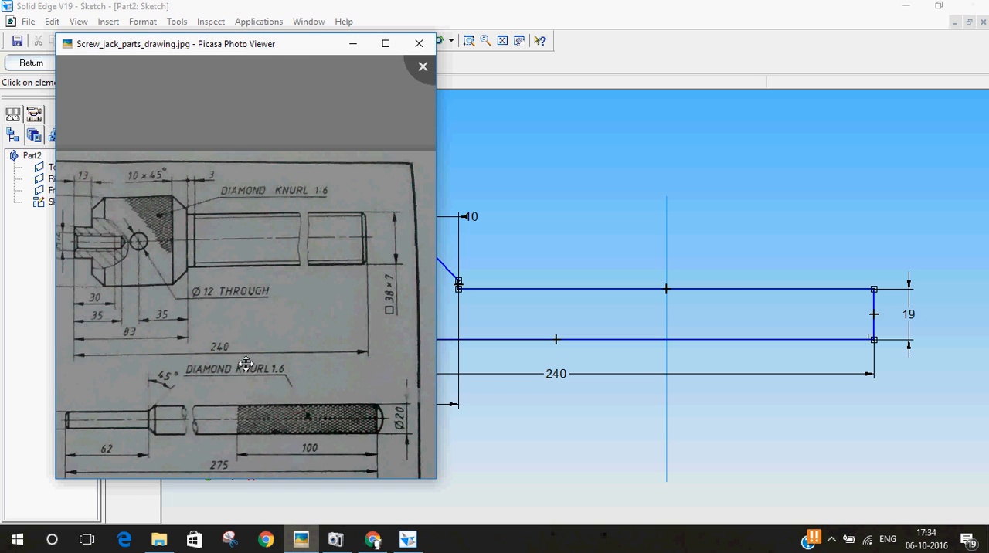
{"action": "mouse_move", "coordinate": [223, 49]}
{"action": "left_mouse_down"}
{"action": "mouse_move", "coordinate": [775, 36]}
{"action": "mouse_move", "coordinate": [680, 72]}
{"action": "left_mouse_up"}
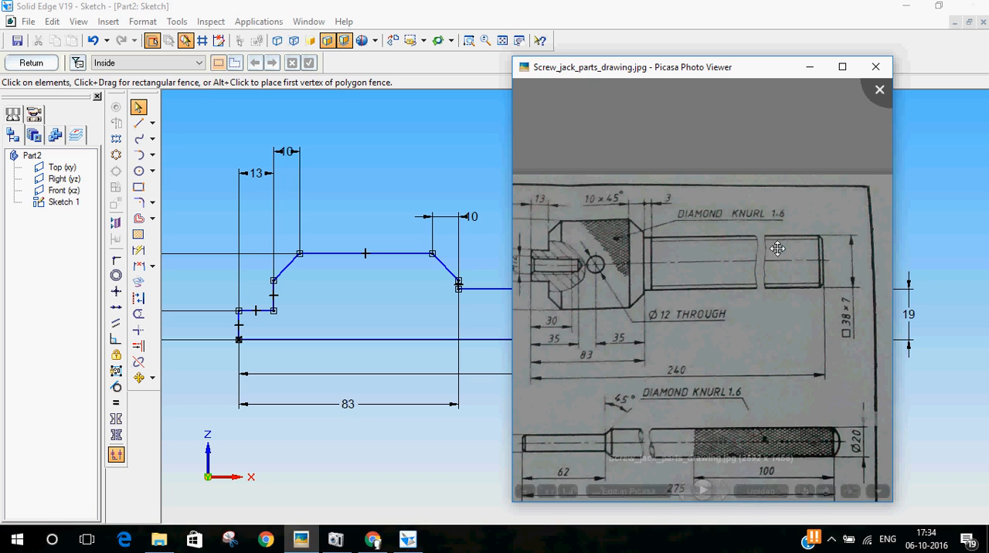
{"action": "scroll", "coordinate": [672, 235], "scroll_direction": "up", "scroll_amount": 2}
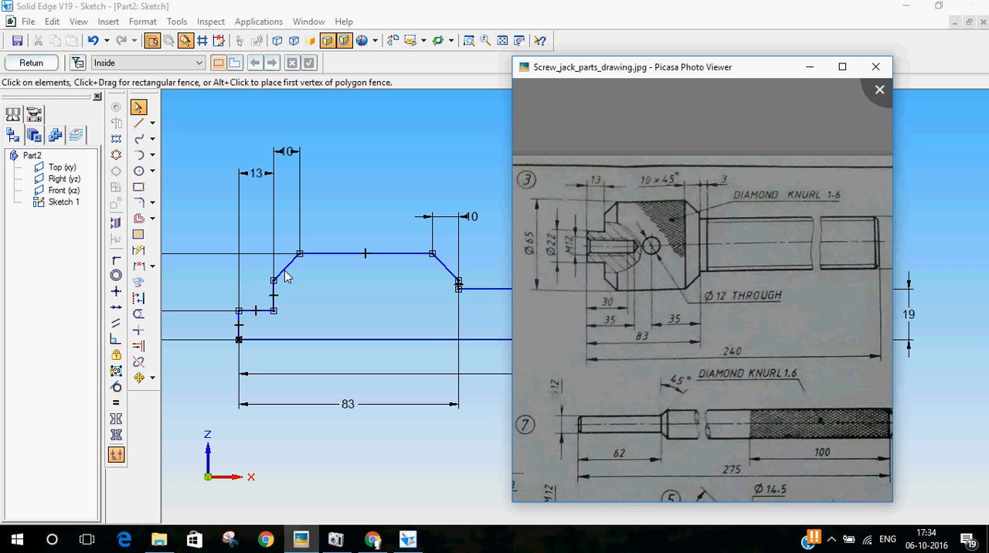
{"action": "left_click", "coordinate": [647, 5]}
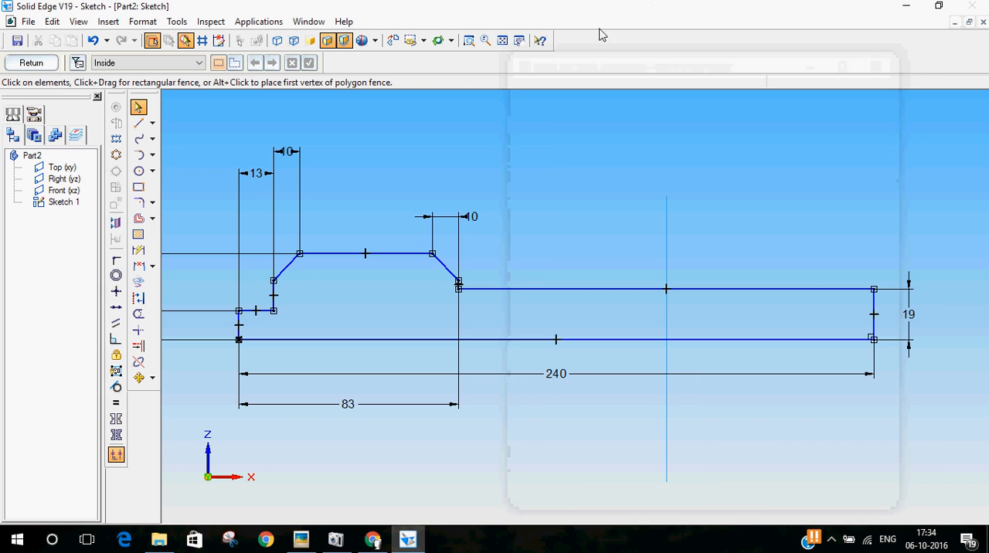
{"action": "left_click", "coordinate": [519, 40]}
{"action": "left_click_drag", "start_coordinate": [418, 162], "coordinate": [633, 152]}
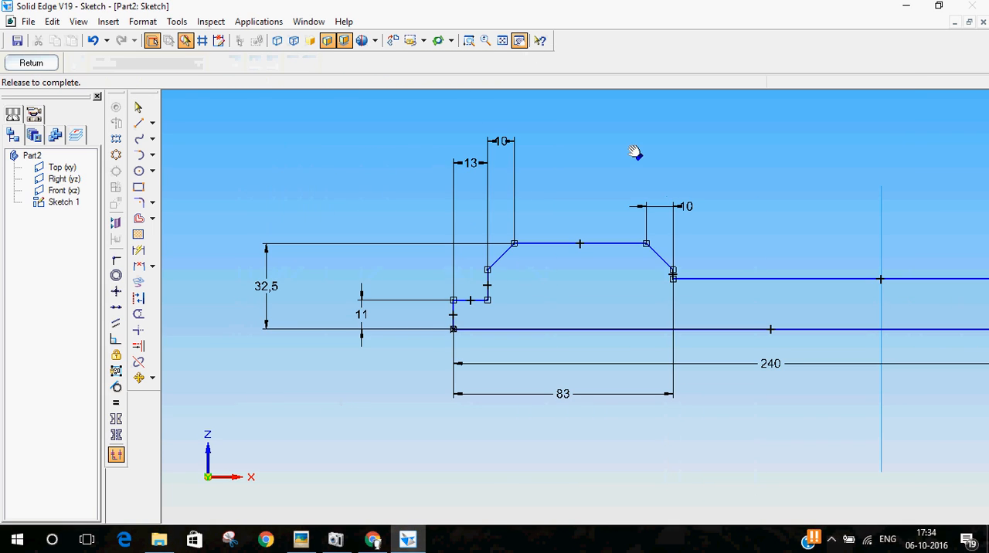
{"action": "left_click", "coordinate": [300, 540]}
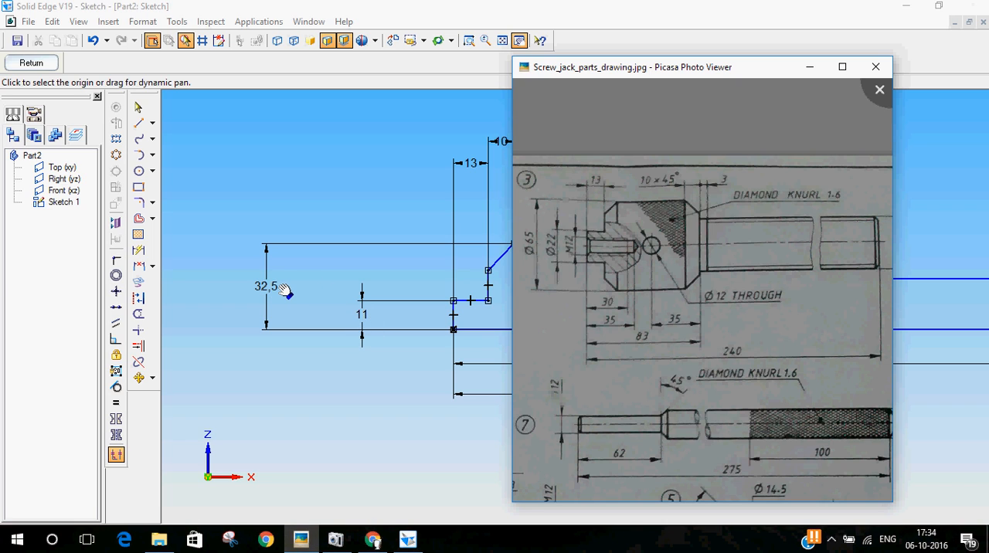
{"action": "left_click", "coordinate": [494, 5]}
{"action": "scroll", "coordinate": [700, 223], "scroll_direction": "up", "scroll_amount": 3}
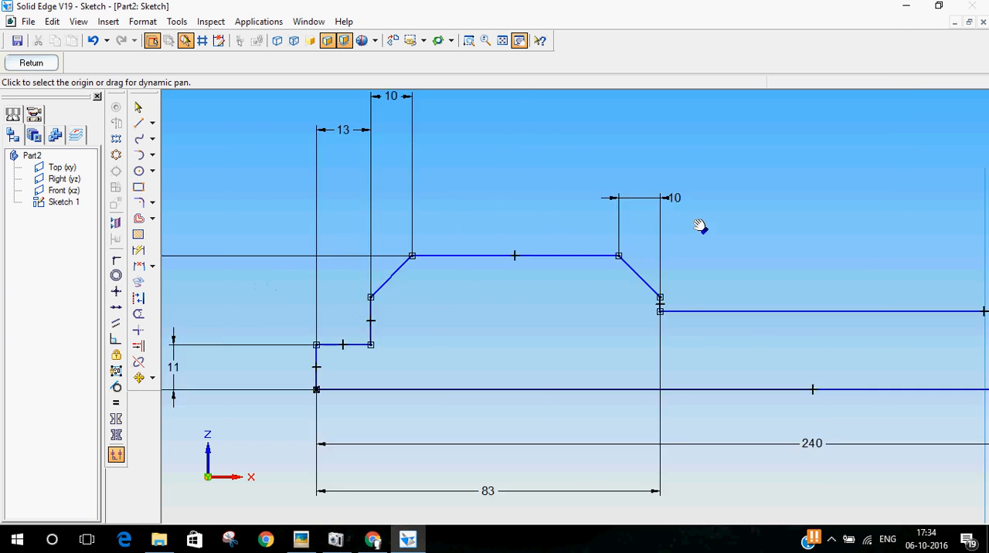
{"action": "left_click", "coordinate": [139, 110]}
{"action": "left_click", "coordinate": [317, 295]}
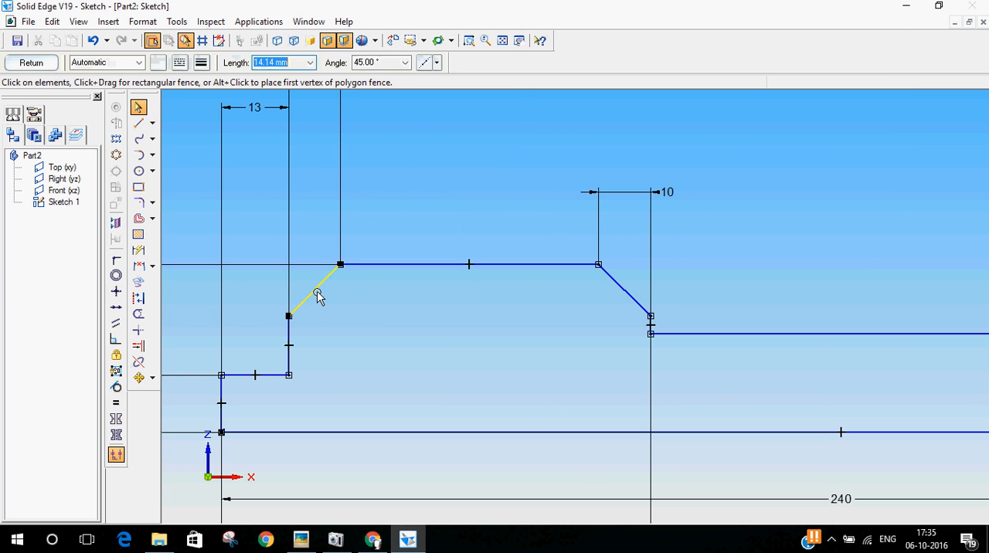
{"action": "left_click", "coordinate": [631, 291]}
{"action": "left_click", "coordinate": [464, 207]}
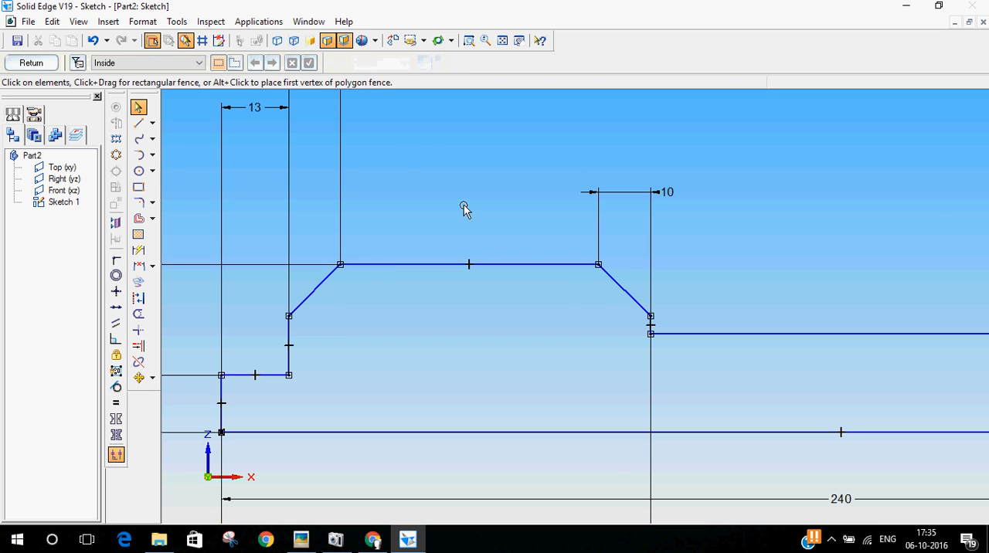
{"action": "scroll", "coordinate": [477, 227], "scroll_direction": "down", "scroll_amount": 2}
{"action": "scroll", "coordinate": [738, 220], "scroll_direction": "down", "scroll_amount": 1}
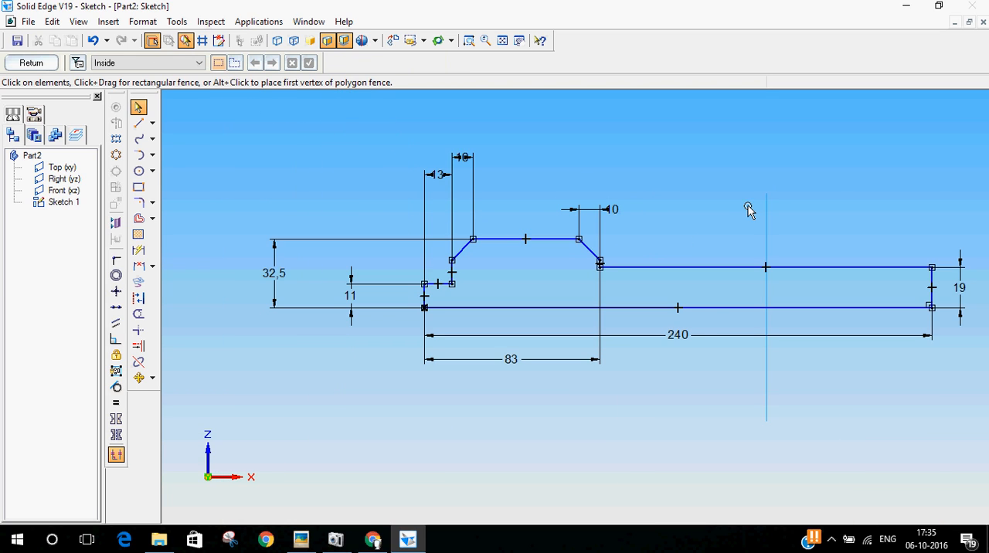
{"action": "left_click", "coordinate": [36, 65]}
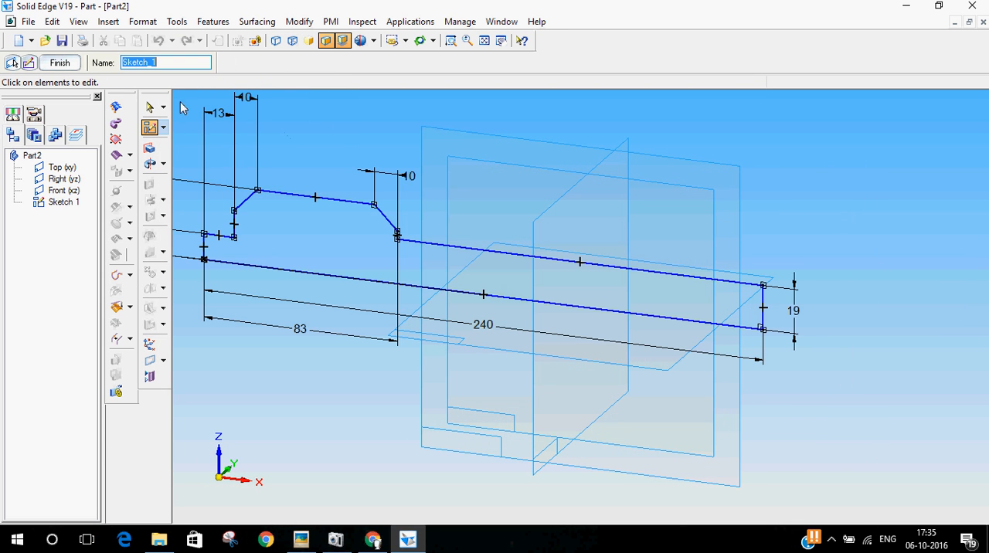
{"action": "left_click", "coordinate": [149, 166]}
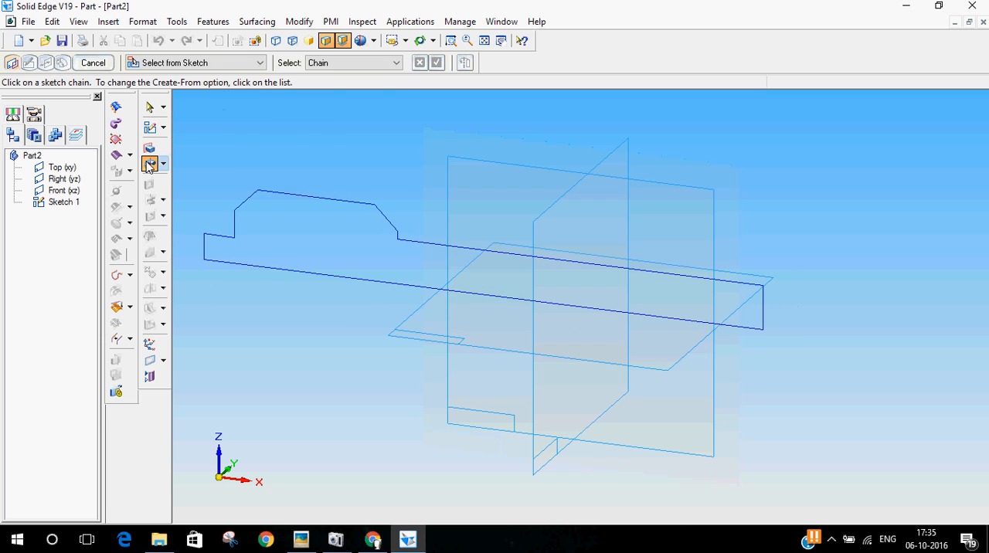
{"action": "left_click", "coordinate": [466, 255]}
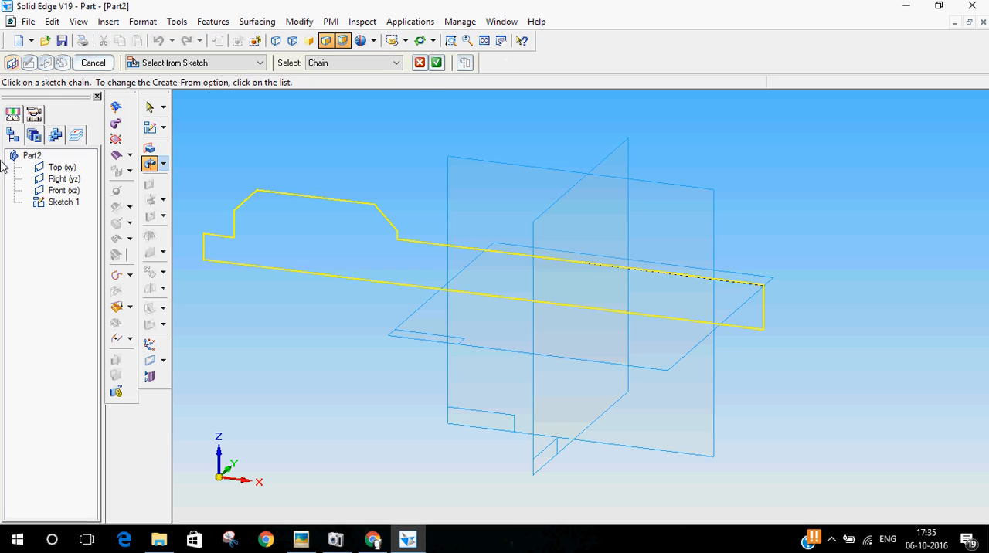
{"action": "left_click", "coordinate": [109, 66]}
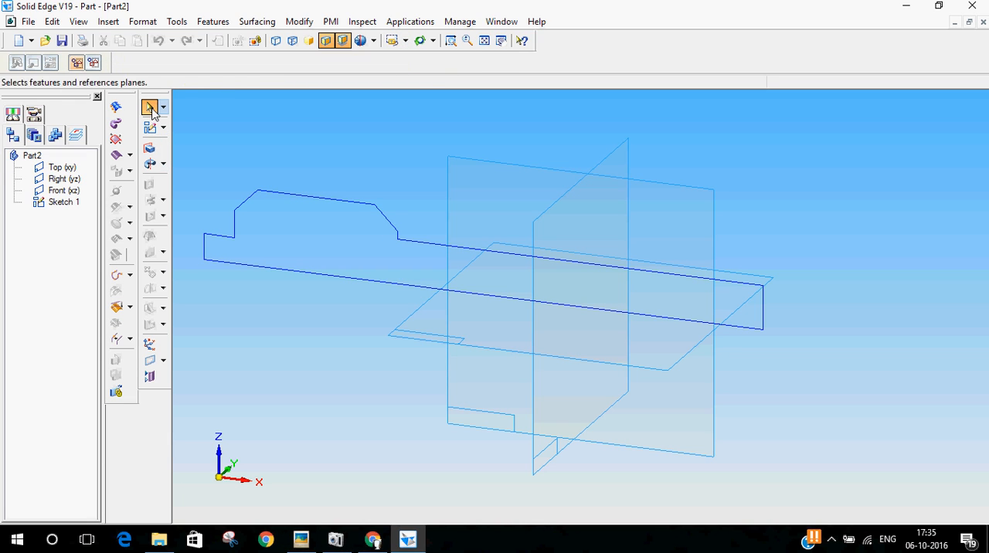
{"action": "left_click", "coordinate": [62, 202]}
{"action": "left_click", "coordinate": [33, 63]}
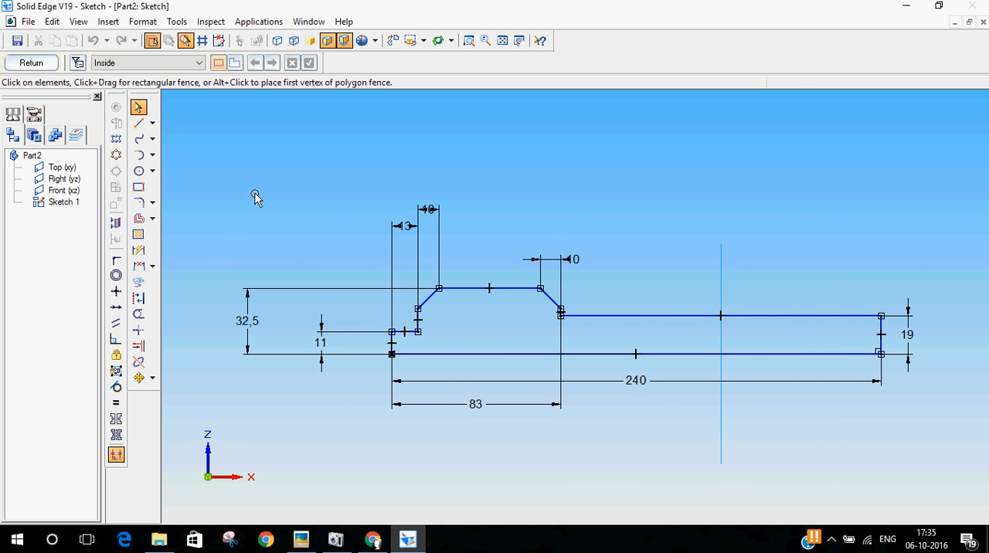
Dimension the horizontal distance from the shaft's free end to the vertical reference plane as 120 mm to centre the profile
{"action": "left_click", "coordinate": [138, 250]}
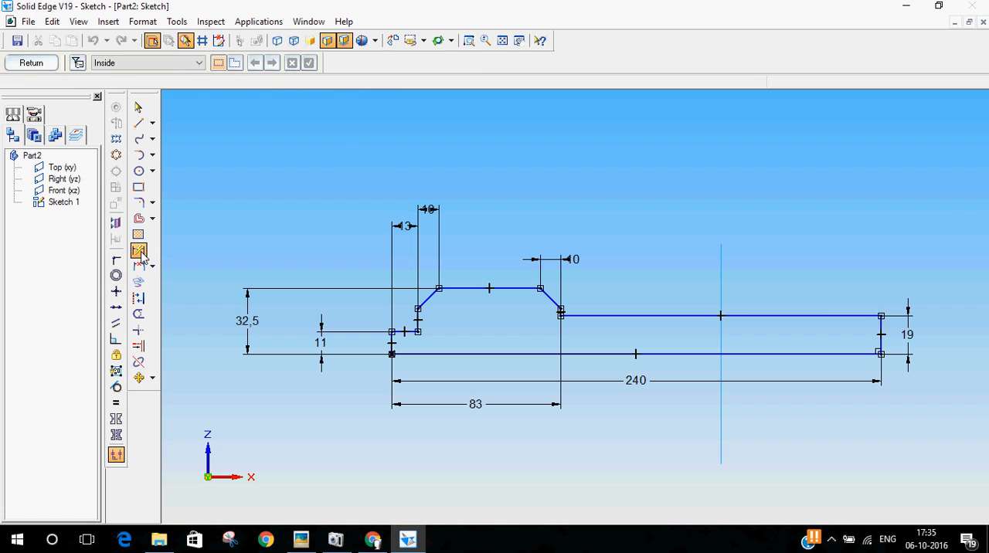
{"action": "left_click", "coordinate": [882, 327]}
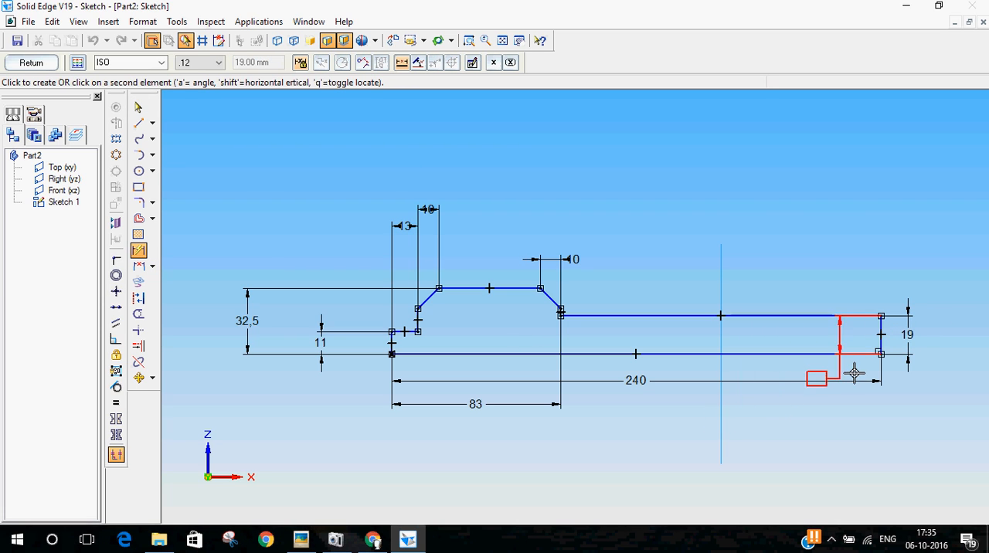
{"action": "left_click", "coordinate": [722, 428]}
{"action": "left_click", "coordinate": [747, 430]}
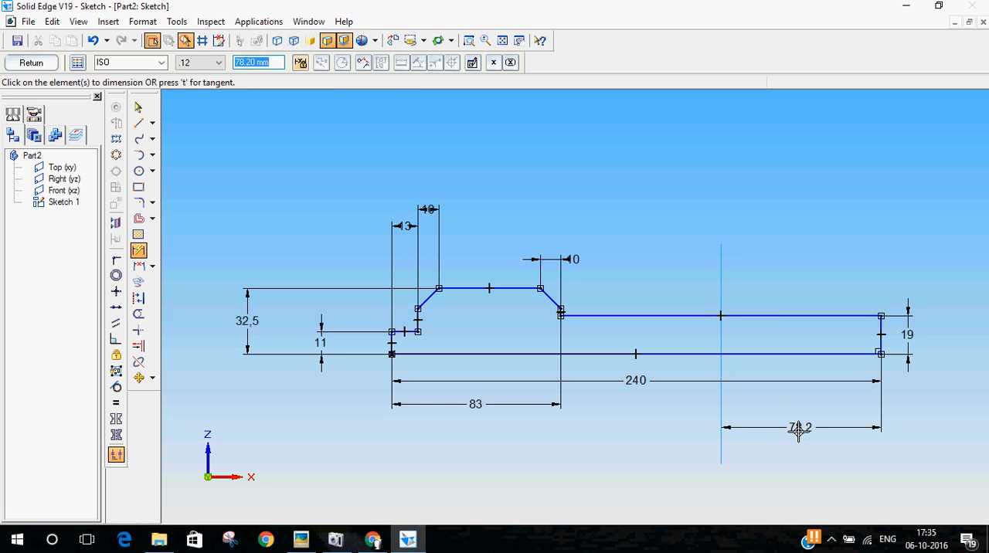
{"action": "type", "text": "120"}
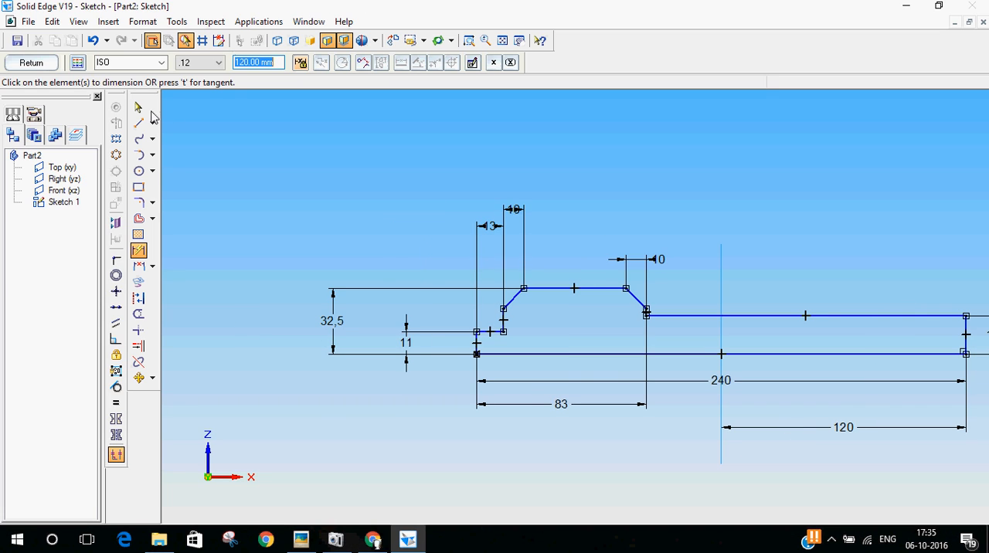
Close the completed half-profile sketch and finish it as a sketch feature
{"action": "left_click", "coordinate": [519, 40]}
{"action": "left_click_drag", "start_coordinate": [795, 214], "coordinate": [710, 205]}
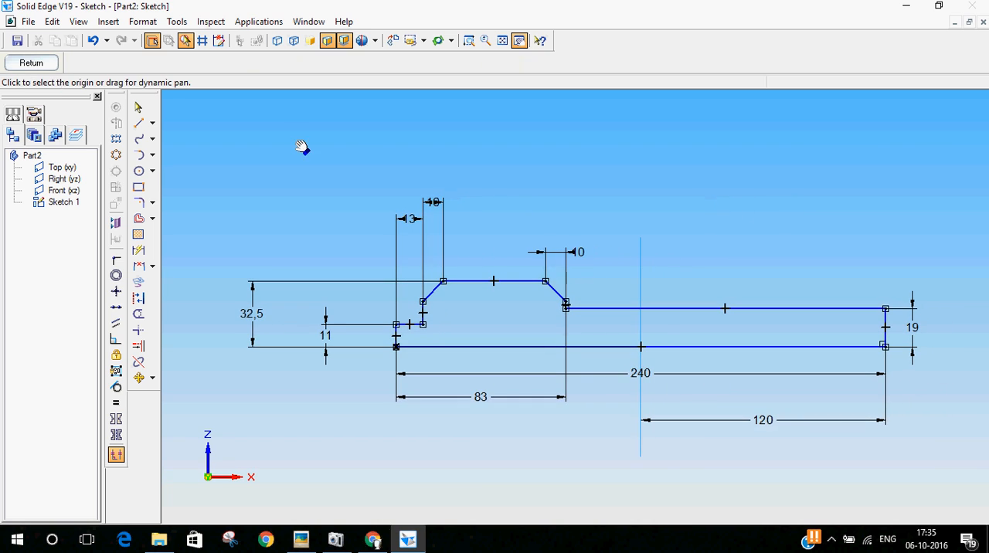
{"action": "left_click", "coordinate": [32, 63]}
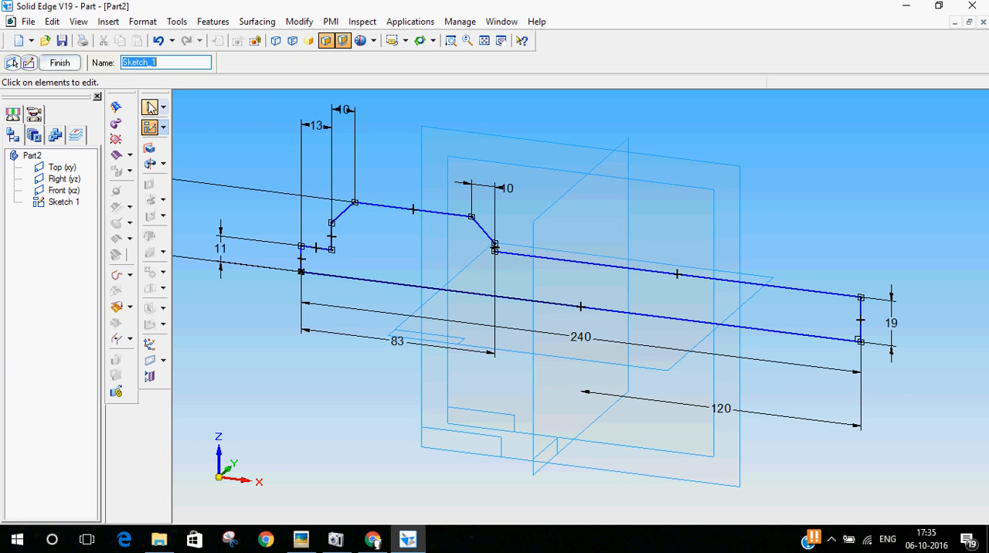
{"action": "left_click", "coordinate": [59, 62]}
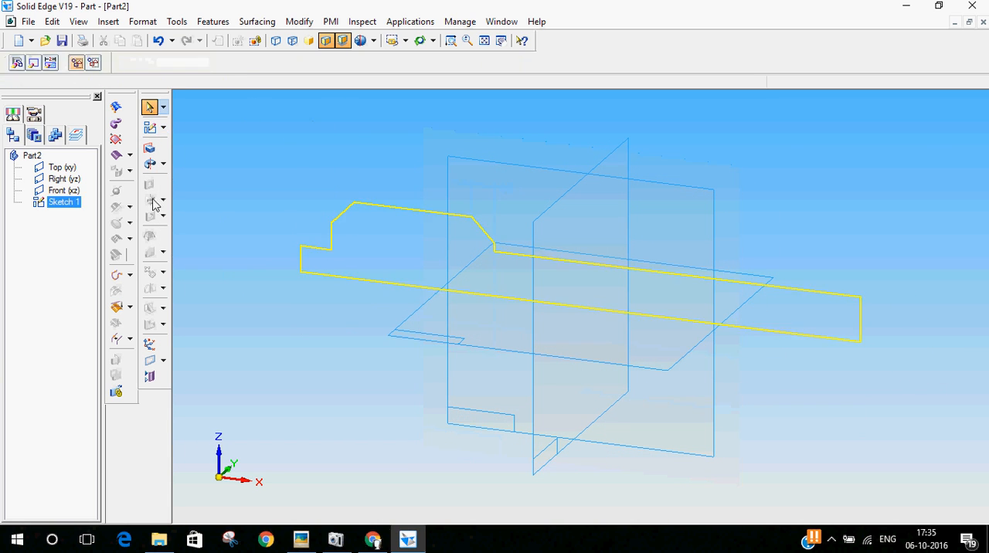
Revolve the closed profile chain 360° about its long bottom line and finish the revolved protrusion
{"action": "left_click", "coordinate": [150, 163]}
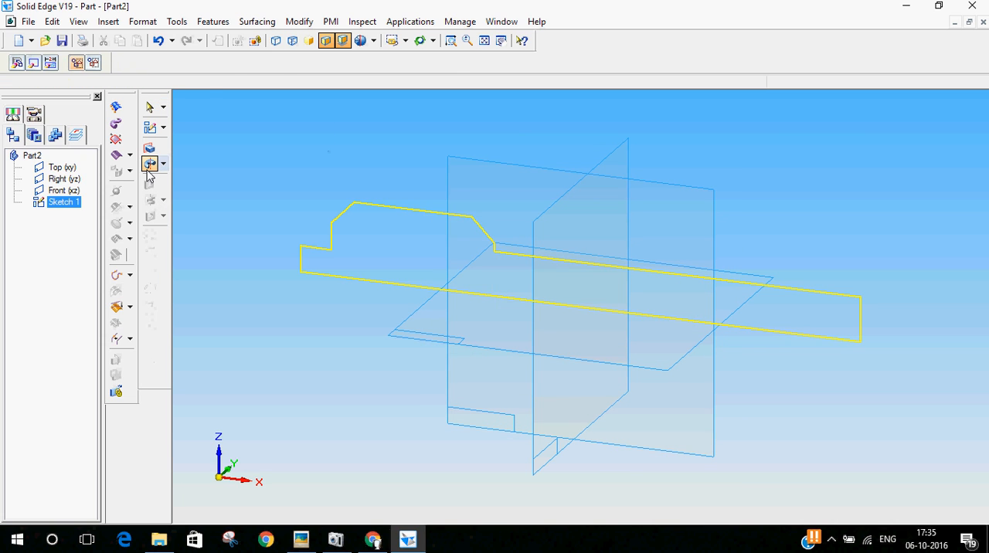
{"action": "left_click", "coordinate": [404, 209]}
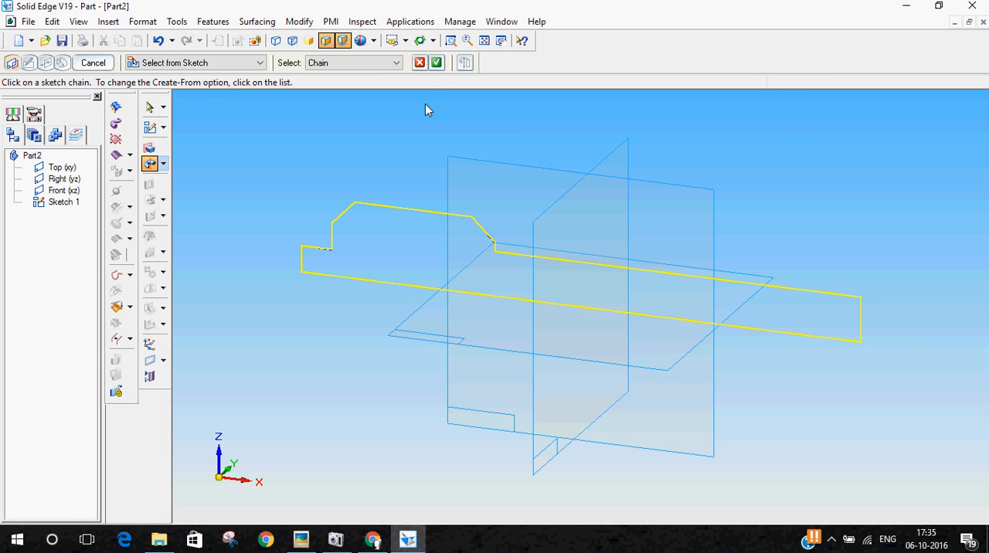
{"action": "left_click", "coordinate": [437, 65]}
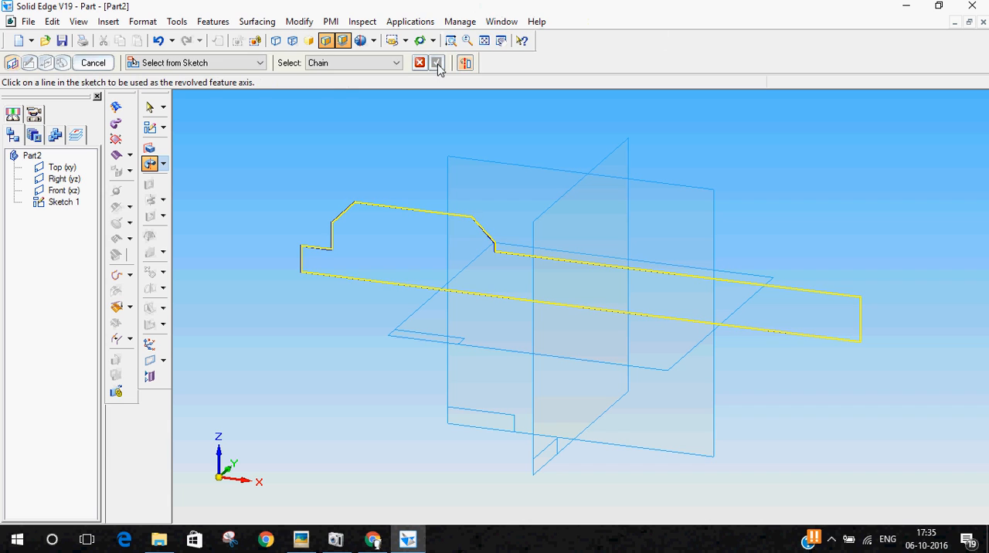
{"action": "left_click", "coordinate": [369, 283]}
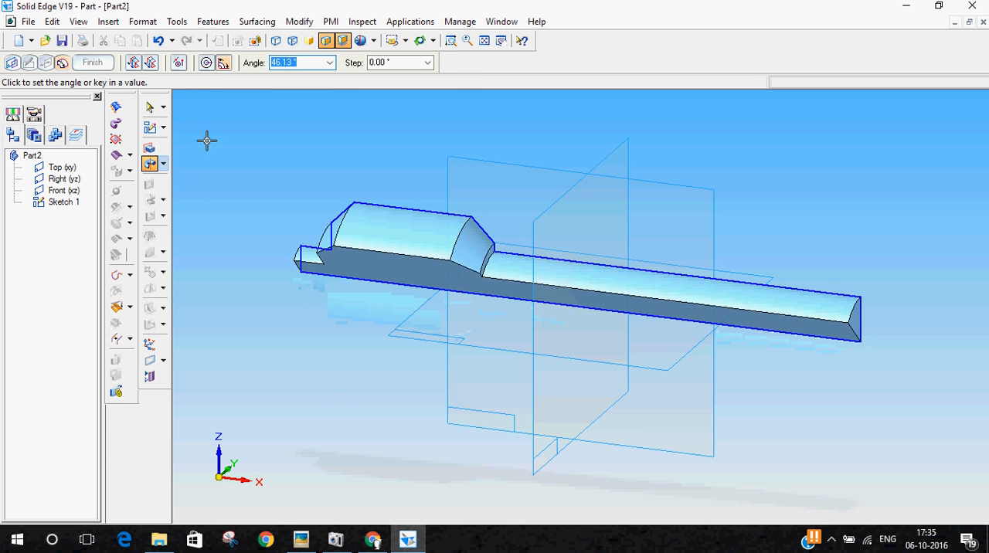
{"action": "left_click", "coordinate": [206, 62]}
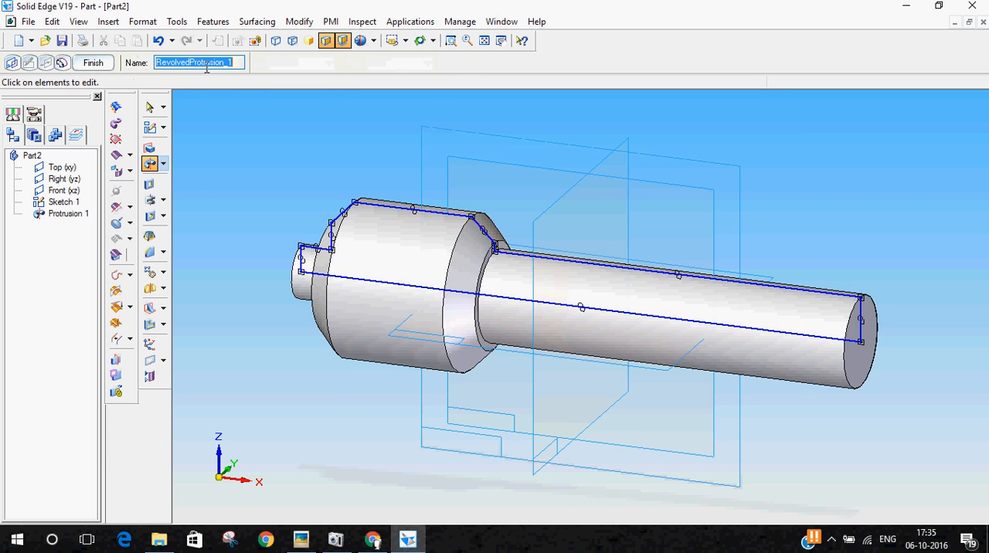
{"action": "left_click", "coordinate": [93, 63]}
Show the revolved screw in the iso view and hide the profile sketch
{"action": "left_click", "coordinate": [149, 106]}
{"action": "mouse_move", "coordinate": [238, 223]}
{"action": "middle_mouse_down"}
{"action": "mouse_move", "coordinate": [333, 170]}
{"action": "mouse_move", "coordinate": [304, 179]}
{"action": "mouse_move", "coordinate": [267, 235]}
{"action": "mouse_move", "coordinate": [285, 258]}
{"action": "mouse_move", "coordinate": [214, 207]}
{"action": "mouse_move", "coordinate": [247, 232]}
{"action": "middle_mouse_up"}
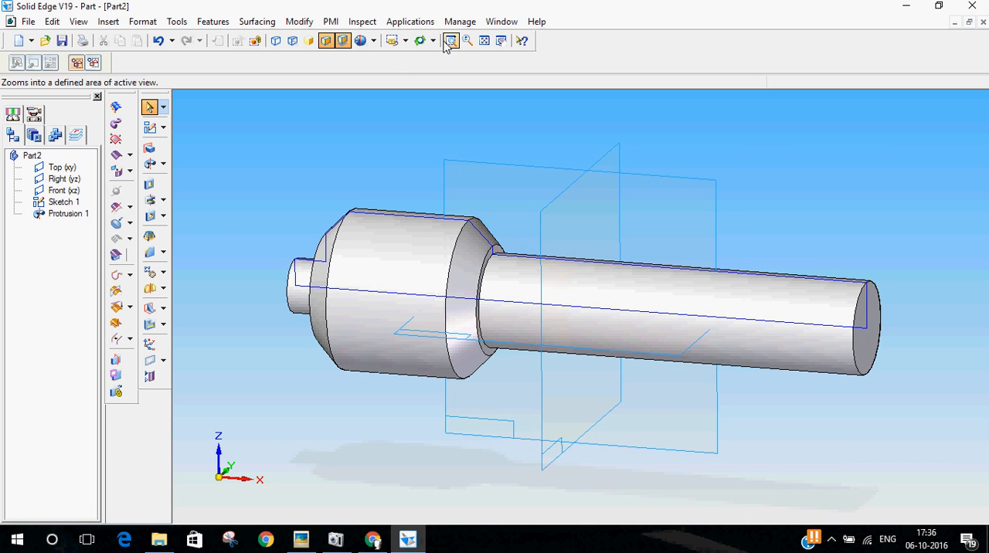
{"action": "left_click", "coordinate": [405, 41]}
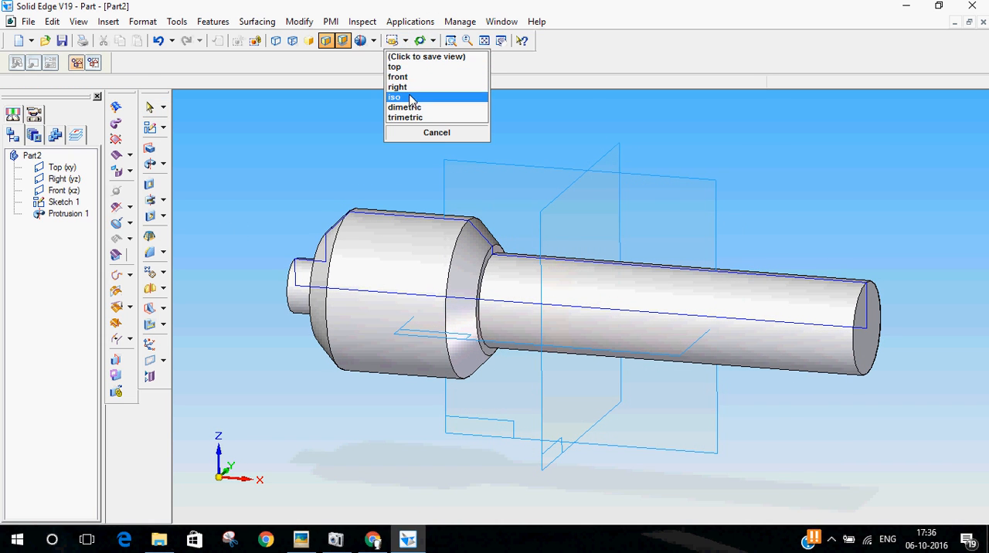
{"action": "left_click", "coordinate": [410, 100]}
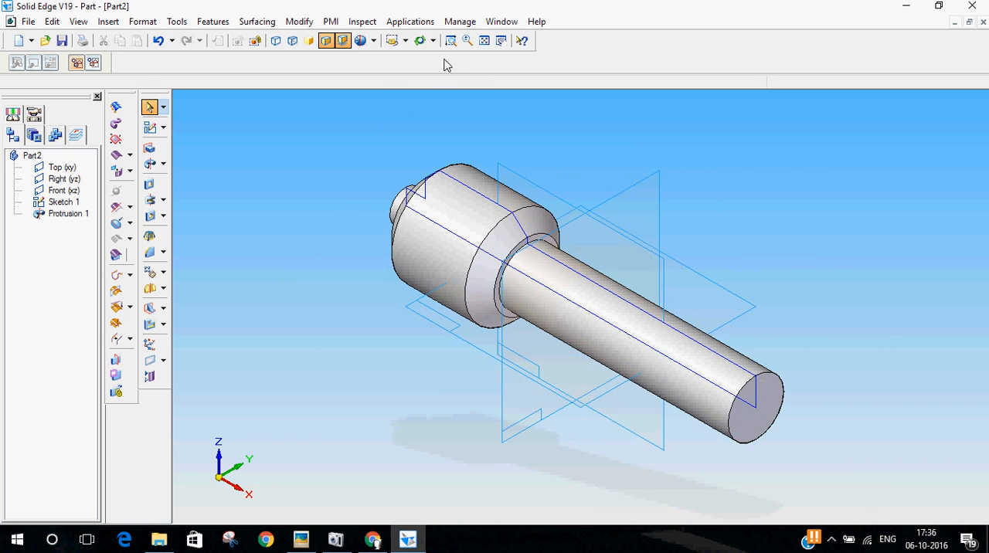
{"action": "left_click", "coordinate": [60, 202]}
{"action": "right_click", "coordinate": [58, 203]}
{"action": "left_click", "coordinate": [116, 355]}
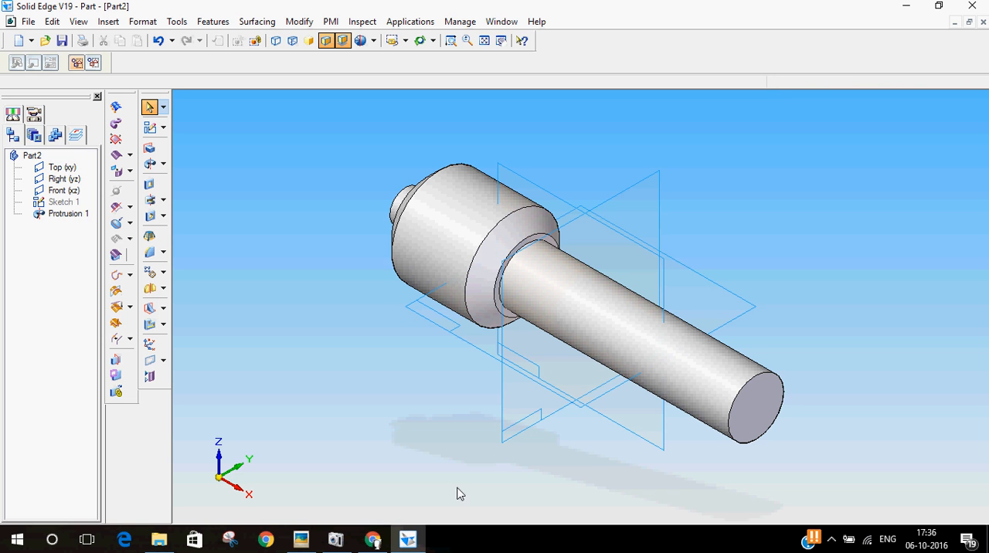
Check part 3 on the reference drawing and start a thread feature with the Straight option
{"action": "middle_click_drag", "start_coordinate": [468, 468], "coordinate": [547, 410]}
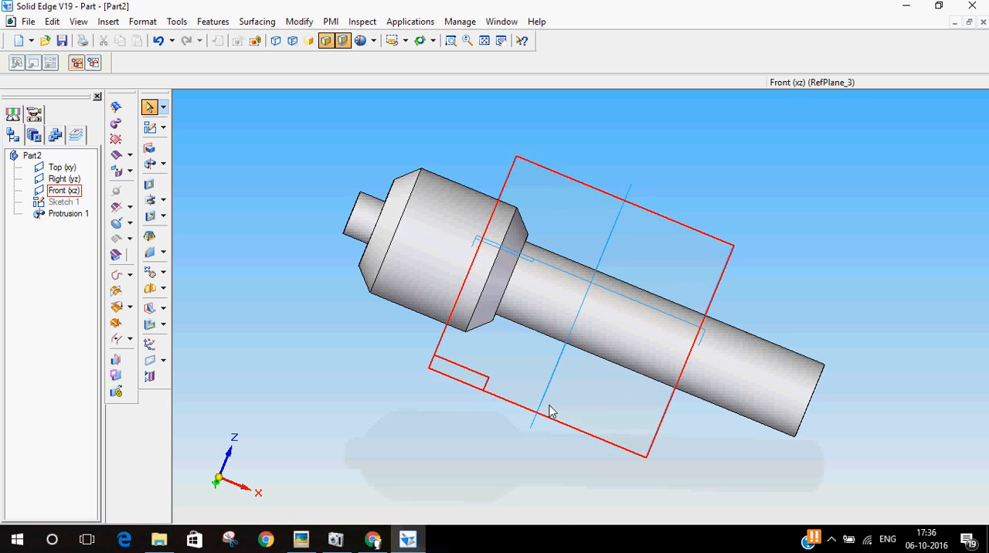
{"action": "left_click", "coordinate": [311, 540]}
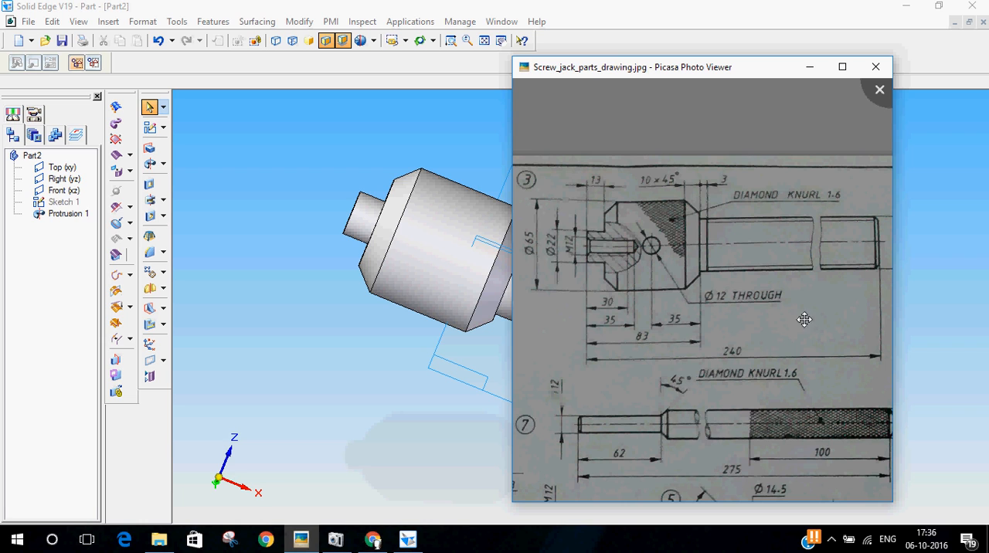
{"action": "left_click", "coordinate": [620, 5]}
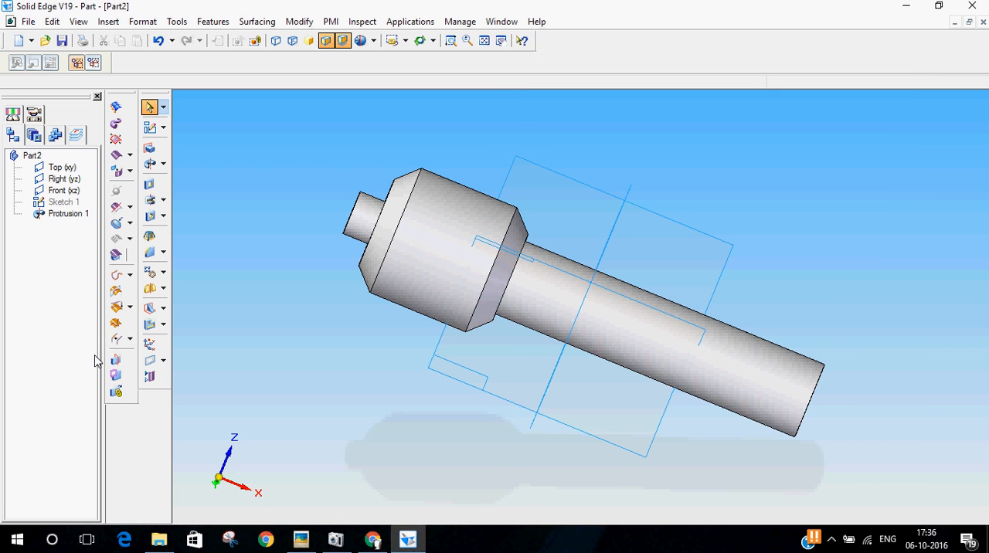
{"action": "left_click", "coordinate": [163, 218]}
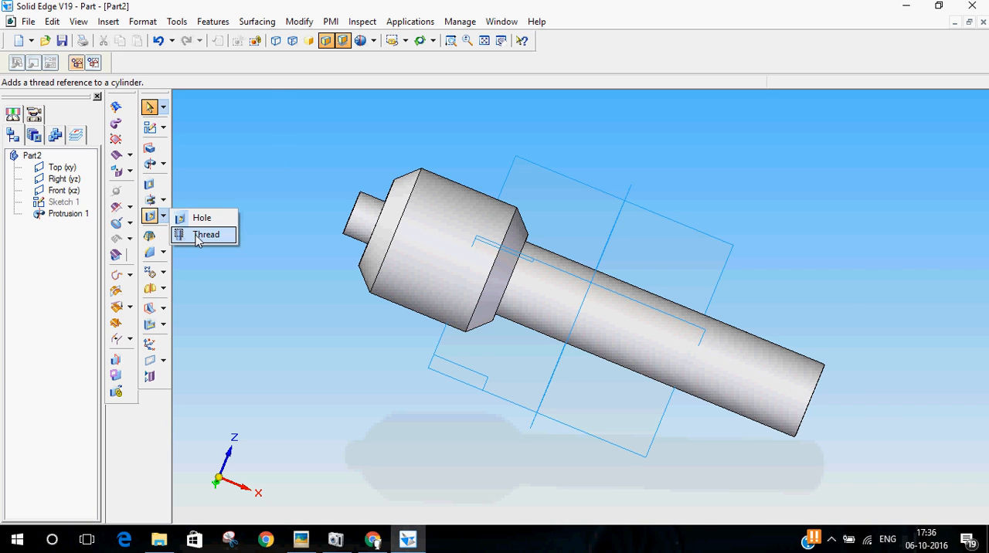
{"action": "left_click", "coordinate": [197, 235]}
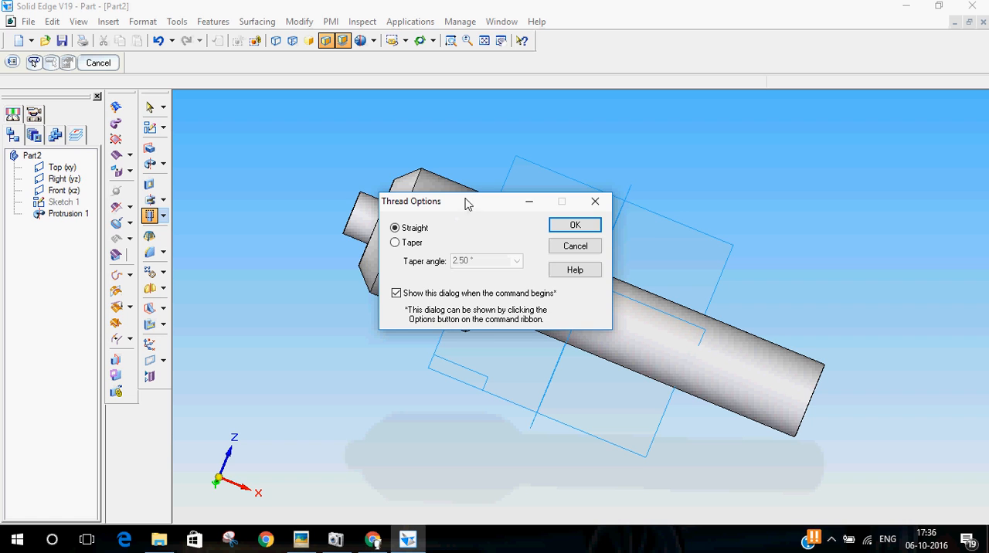
{"action": "left_click_drag", "start_coordinate": [467, 204], "coordinate": [379, 192]}
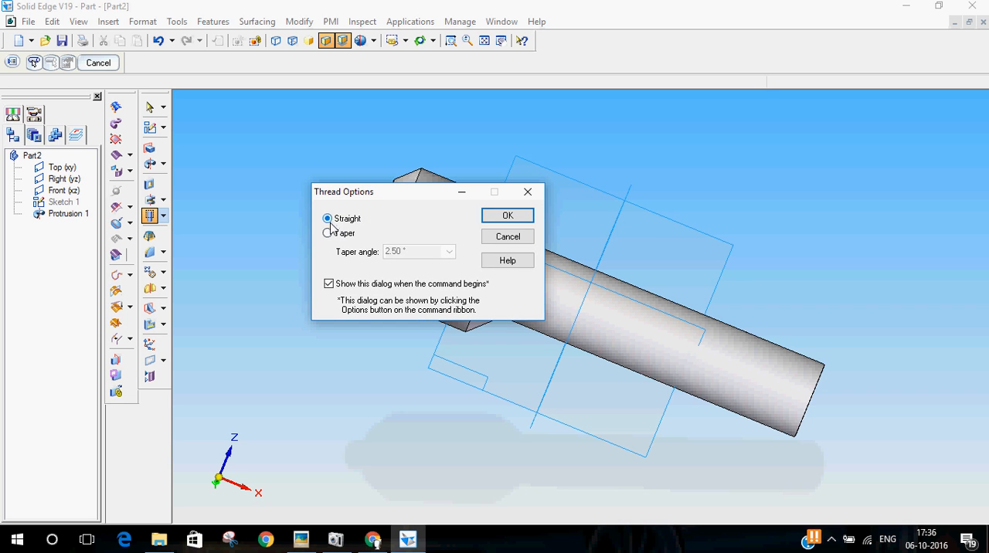
{"action": "left_click", "coordinate": [508, 216]}
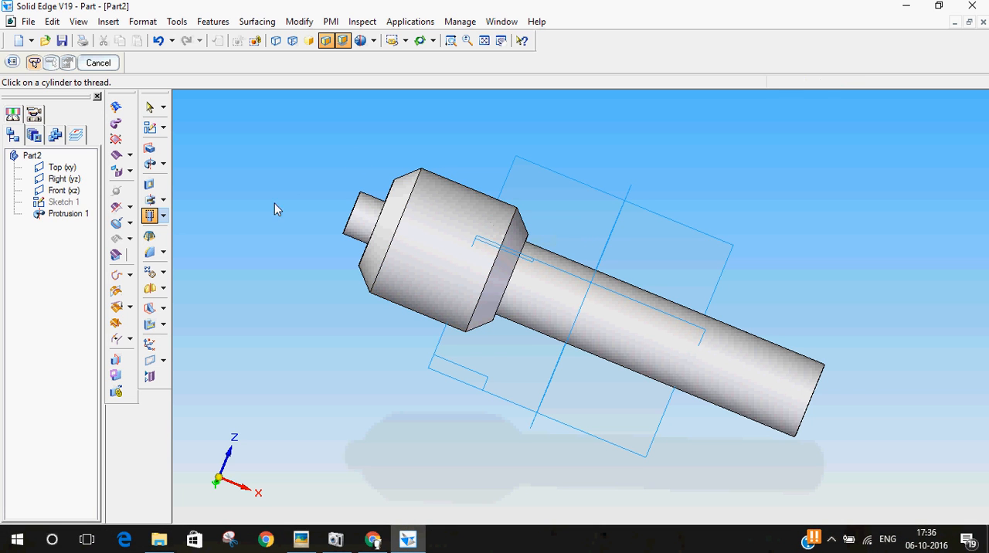
Select the shaft cylinder for threading, offset the thread from its free end, and choose type Tr 38 x 7
{"action": "middle_click_drag", "start_coordinate": [730, 253], "coordinate": [685, 219]}
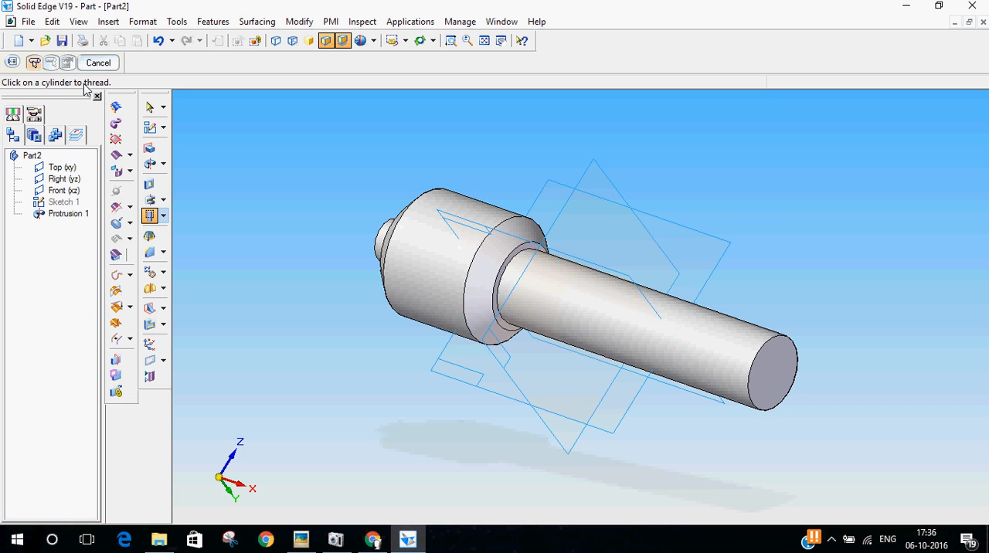
{"action": "left_click", "coordinate": [715, 335]}
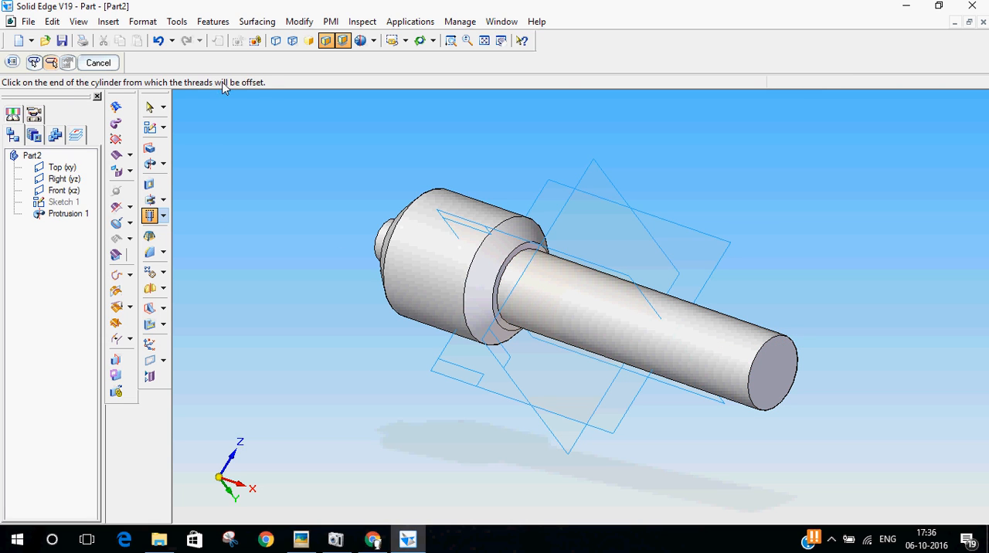
{"action": "left_click", "coordinate": [768, 349]}
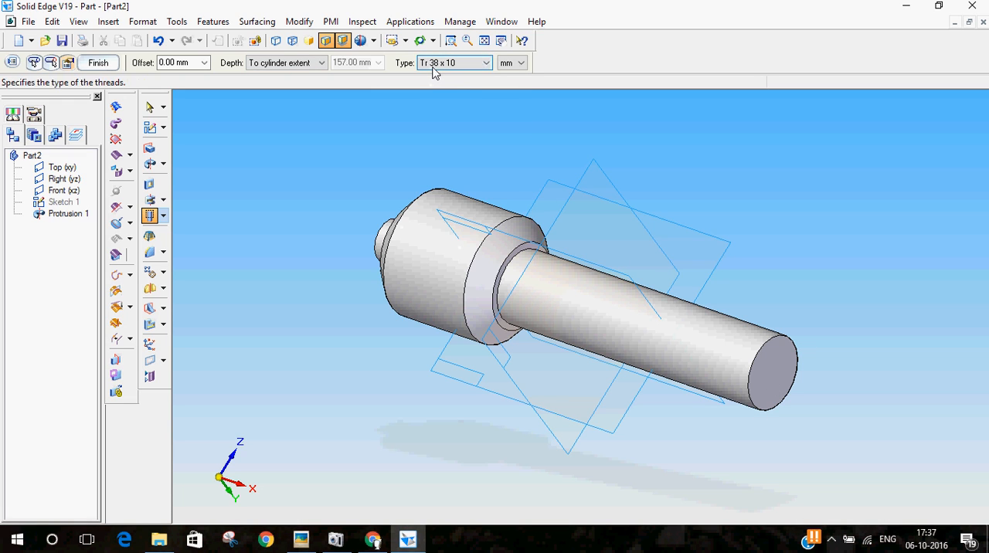
{"action": "left_click", "coordinate": [473, 63]}
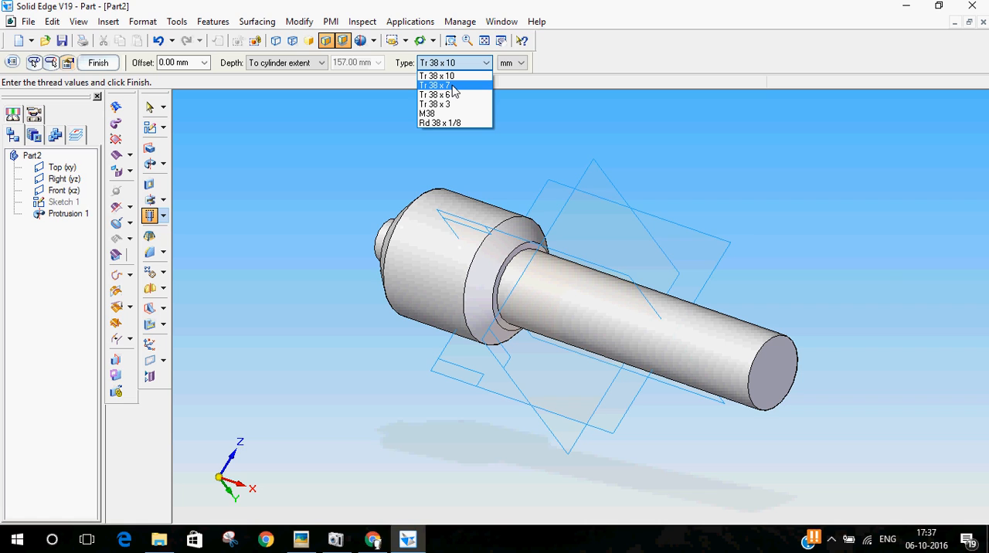
{"action": "left_click", "coordinate": [452, 86]}
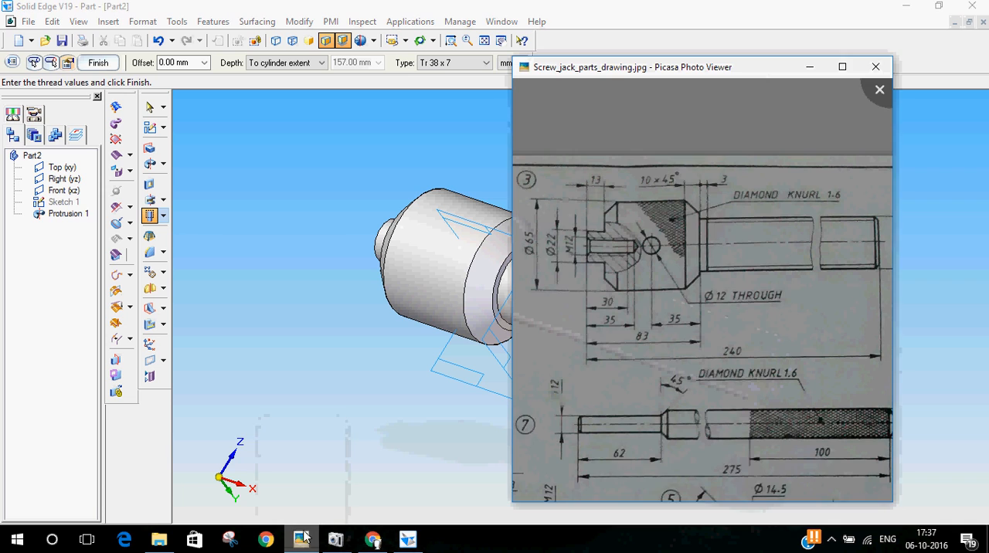
Consult the shaft lengths on the reference drawing, set a finite thread depth as a subtraction from 240, and finish the thread
{"action": "left_click", "coordinate": [302, 539]}
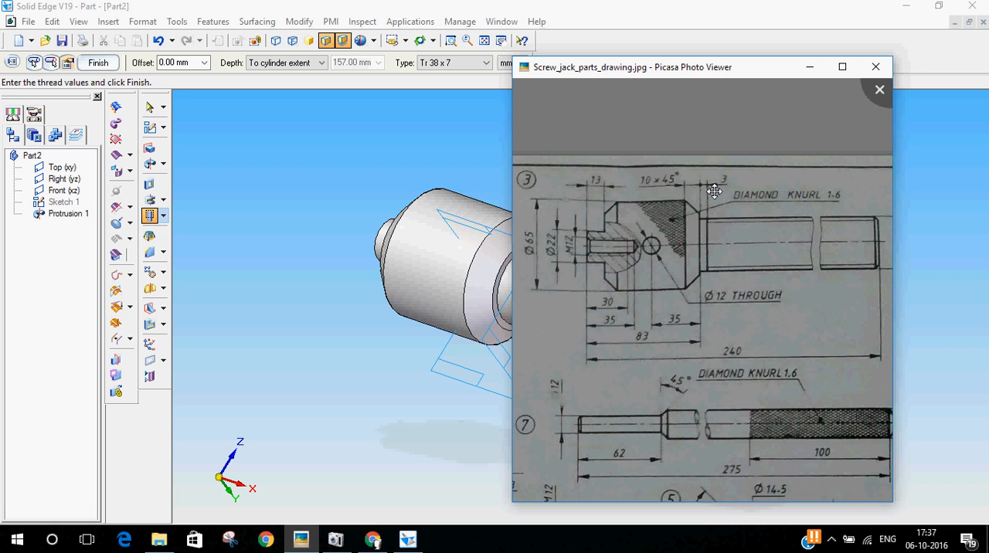
{"action": "key", "text": "Escape"}
{"action": "left_click", "coordinate": [321, 63]}
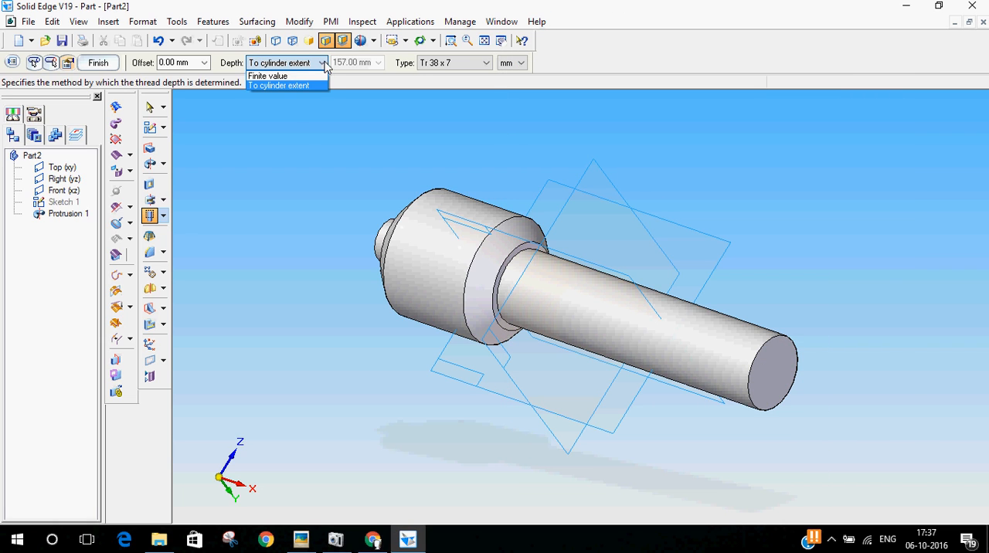
{"action": "left_click", "coordinate": [278, 76]}
{"action": "left_click", "coordinate": [353, 63]}
{"action": "type", "text": "240-8-3"}
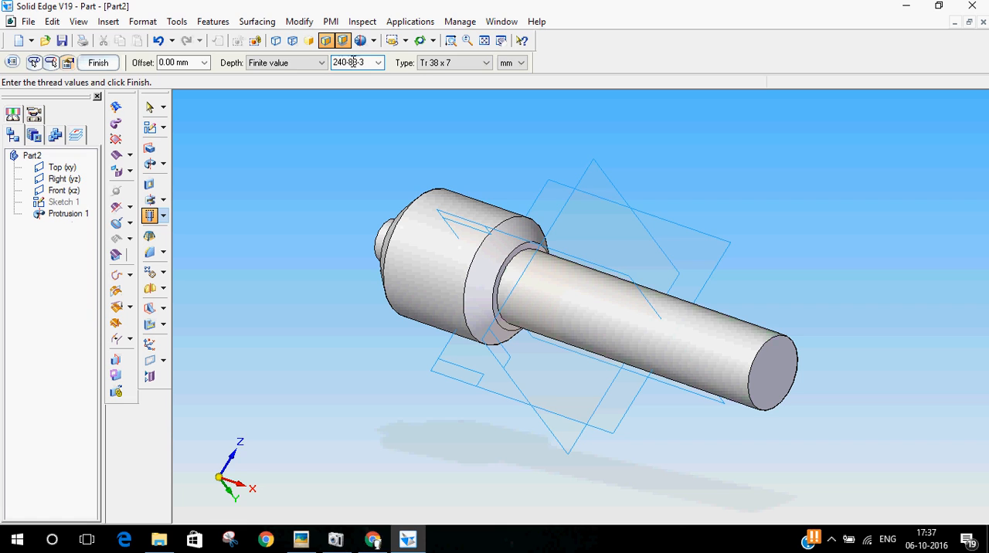
{"action": "key", "text": "Return"}
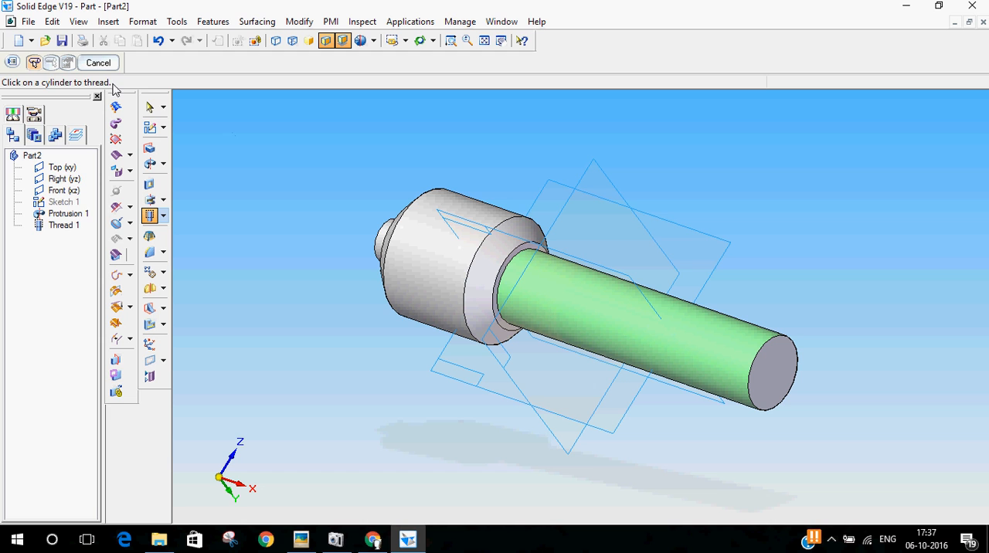
{"action": "left_click", "coordinate": [149, 106]}
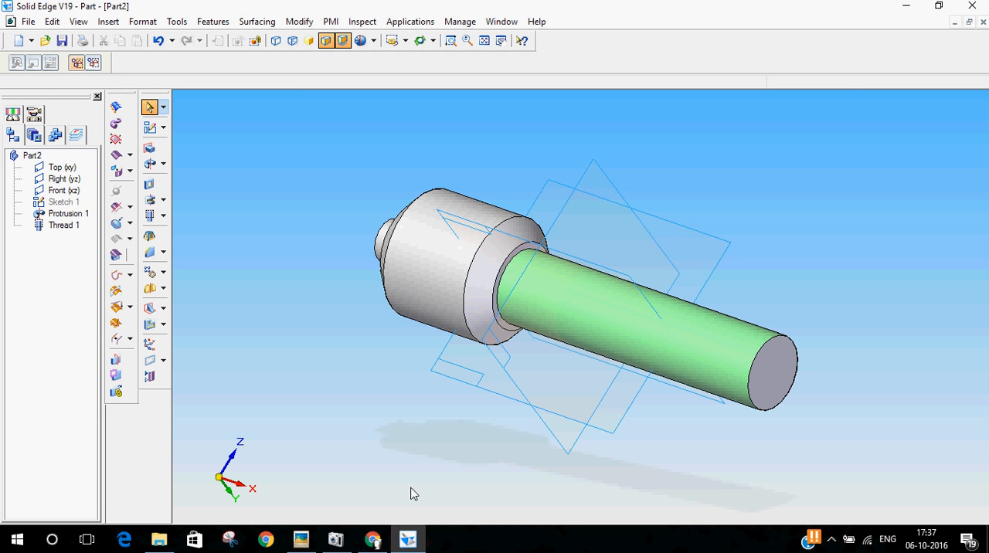
Inspect the threaded screw from another angle and compare its shaft with part 3 on the reference drawing
{"action": "middle_click_drag", "start_coordinate": [448, 386], "coordinate": [534, 267]}
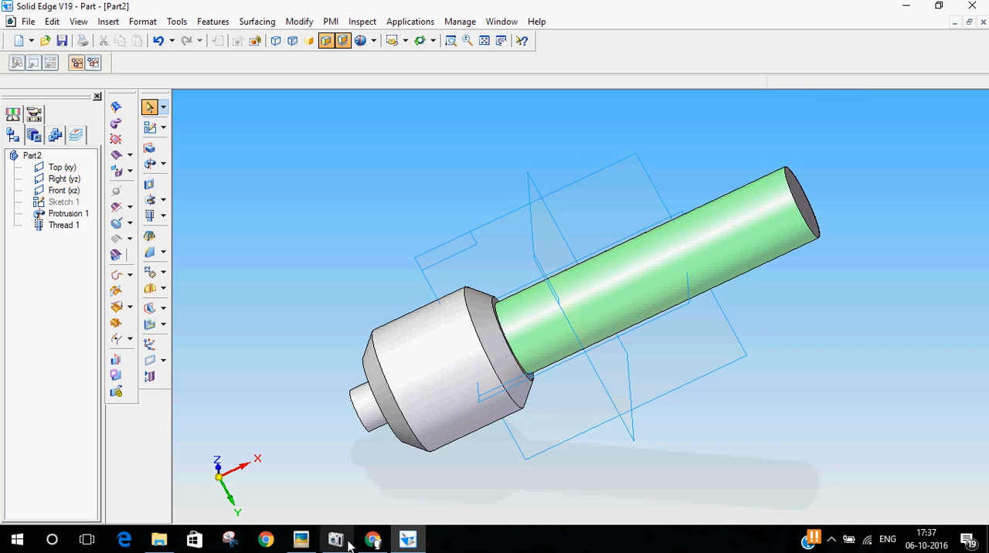
{"action": "left_click", "coordinate": [303, 539]}
{"action": "mouse_move", "coordinate": [865, 239]}
{"action": "left_mouse_down"}
{"action": "mouse_move", "coordinate": [821, 247]}
{"action": "mouse_move", "coordinate": [822, 237]}
{"action": "left_mouse_up"}
{"action": "left_click", "coordinate": [678, 13]}
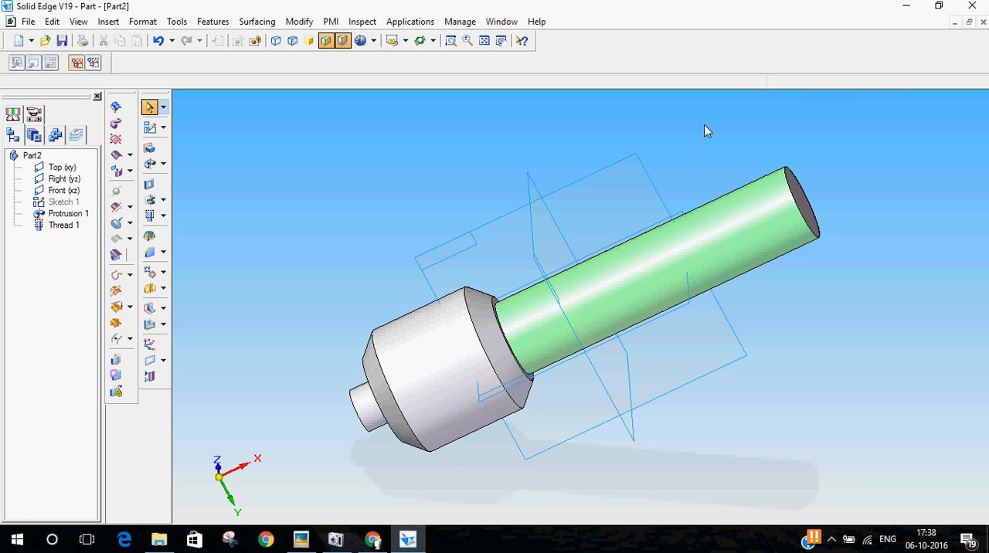
Examine part 3's tapped end hole on the reference drawing for its thread size, thread length and drilled depth
{"action": "middle_click_drag", "start_coordinate": [699, 163], "coordinate": [752, 191]}
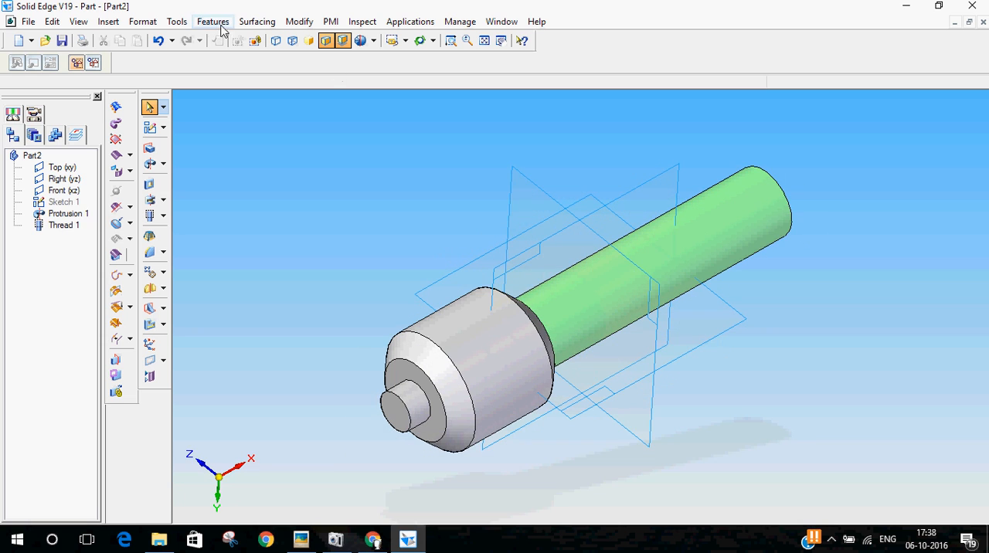
{"action": "left_click", "coordinate": [300, 539]}
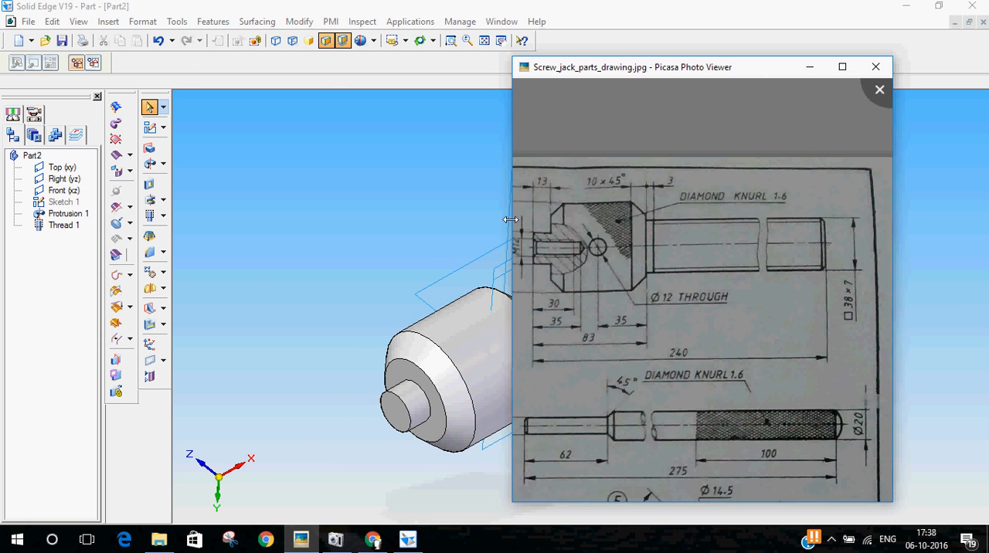
{"action": "scroll", "coordinate": [599, 272], "scroll_direction": "up", "scroll_amount": 1}
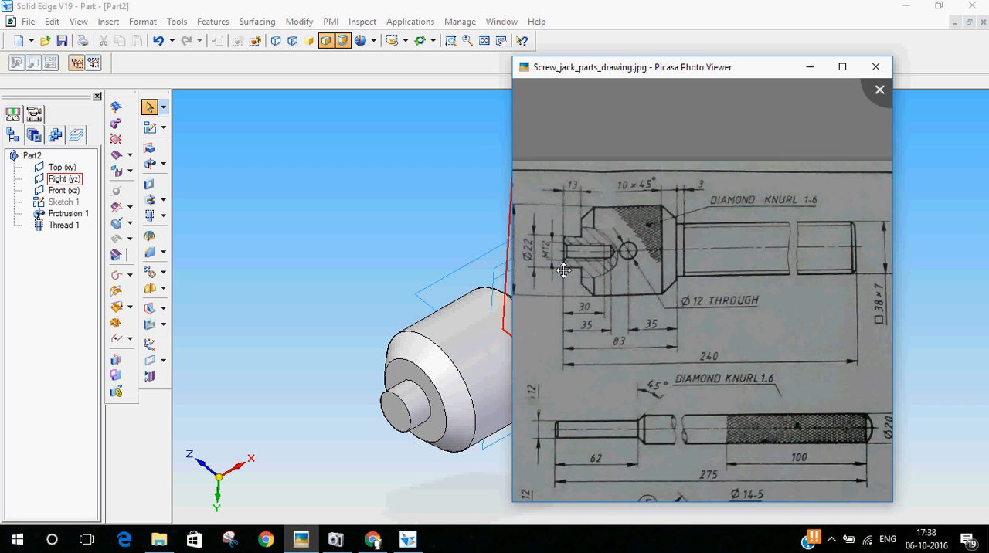
{"action": "scroll", "coordinate": [579, 264], "scroll_direction": "up", "scroll_amount": 5}
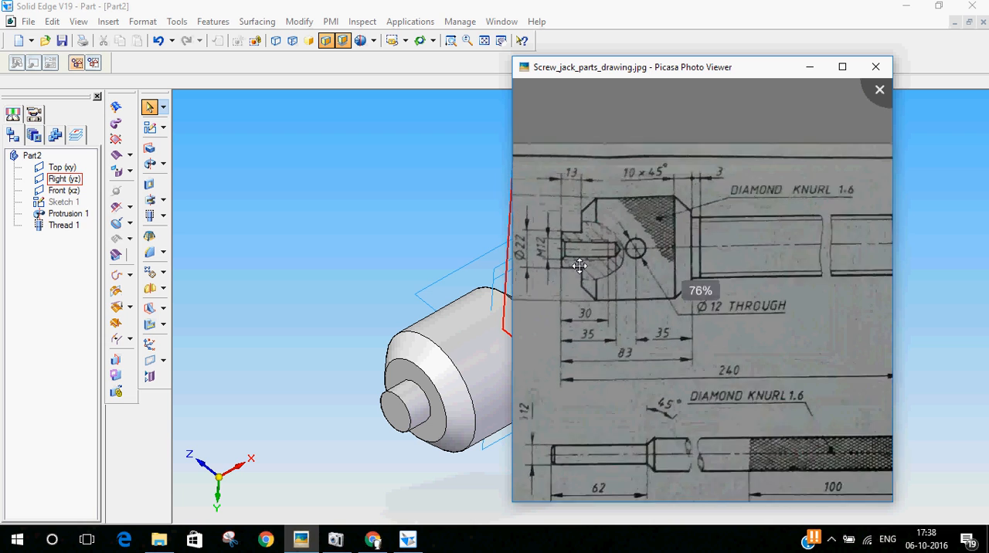
{"action": "scroll", "coordinate": [685, 249], "scroll_direction": "up", "scroll_amount": 5}
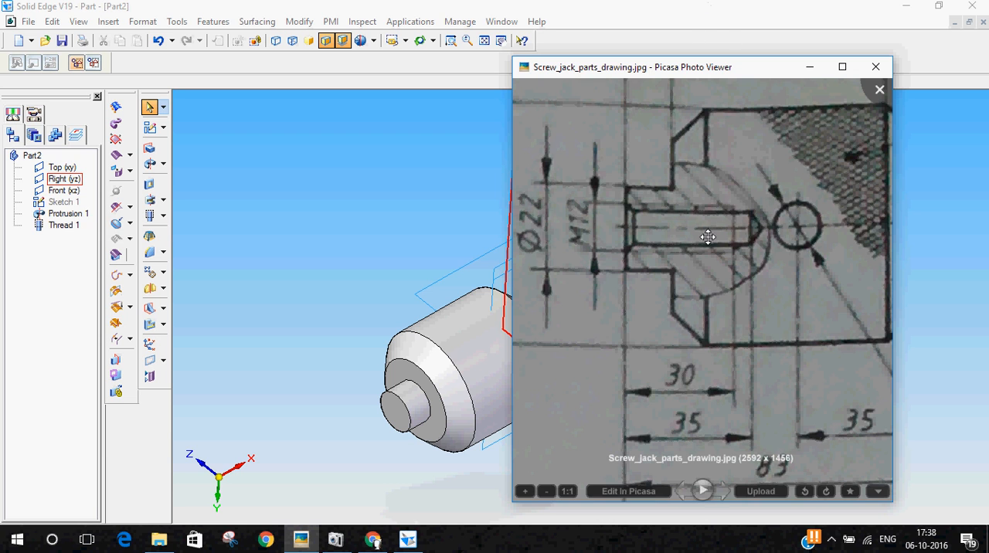
{"action": "scroll", "coordinate": [708, 233], "scroll_direction": "down", "scroll_amount": 2}
{"action": "left_click_drag", "start_coordinate": [709, 232], "coordinate": [567, 262]}
{"action": "left_click", "coordinate": [875, 67]}
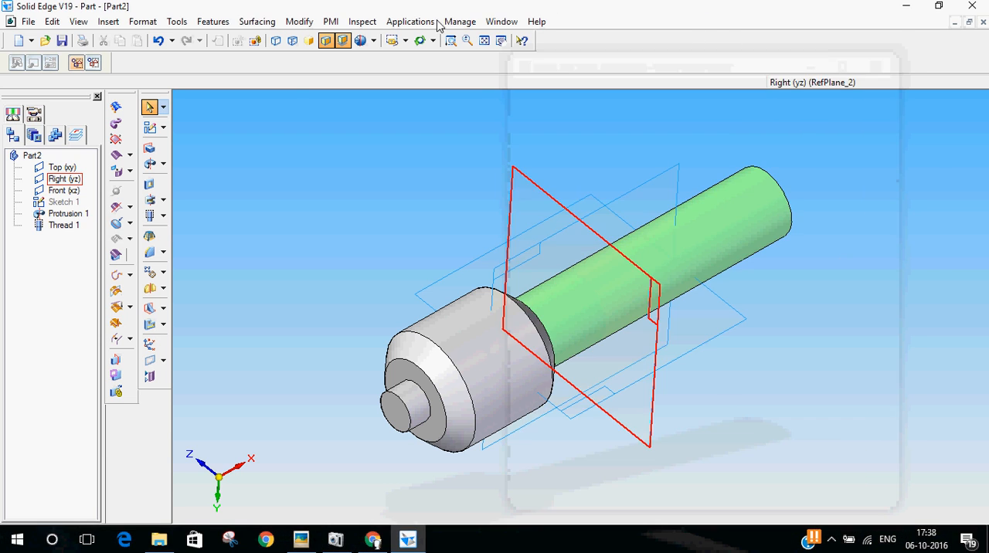
Start a hole feature and define it as a threaded hole with standard thread M12
{"action": "left_click", "coordinate": [162, 216]}
{"action": "left_click", "coordinate": [193, 219]}
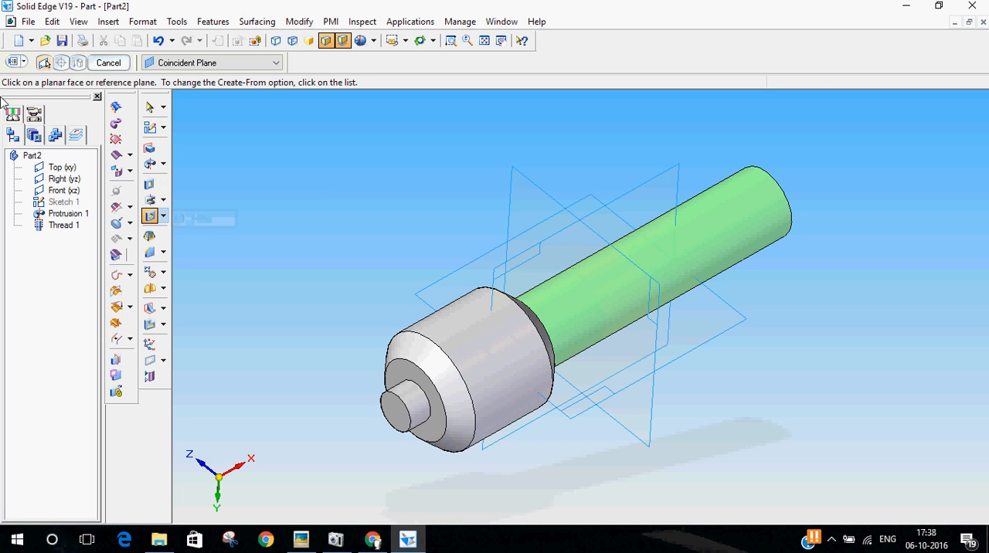
{"action": "left_click", "coordinate": [16, 66]}
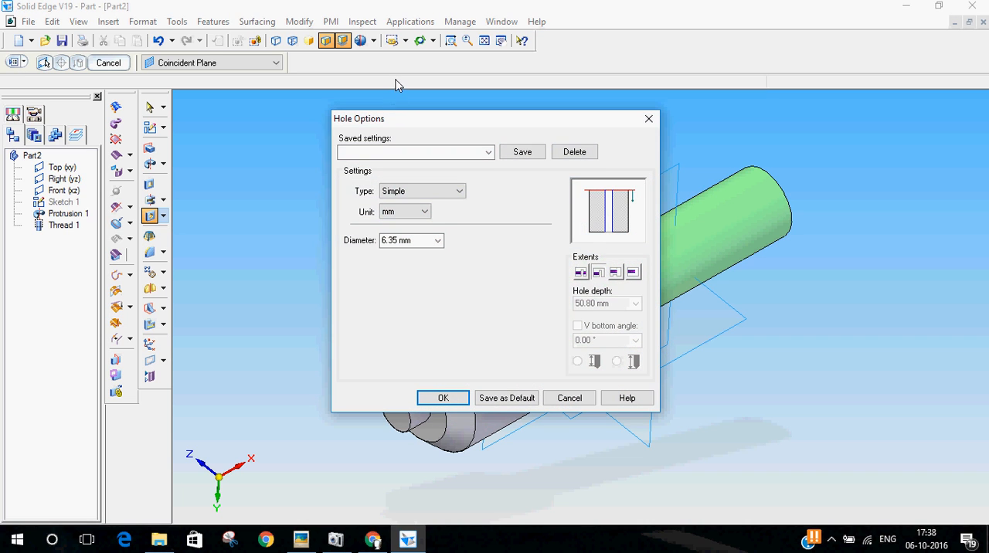
{"action": "left_click", "coordinate": [417, 193]}
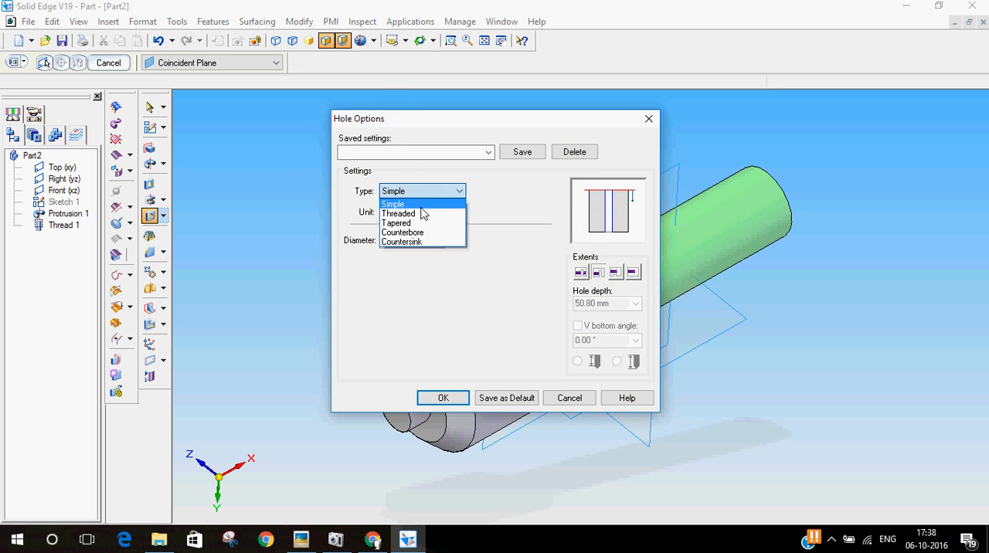
{"action": "left_click", "coordinate": [423, 214]}
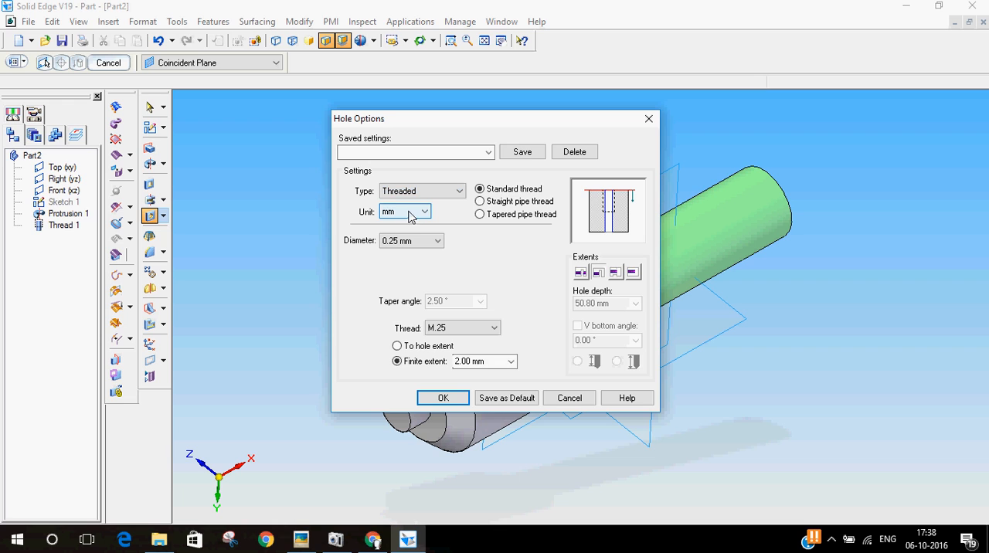
{"action": "left_click", "coordinate": [483, 328]}
{"action": "scroll", "coordinate": [462, 224], "scroll_direction": "down", "scroll_amount": 10}
{"action": "scroll", "coordinate": [465, 241], "scroll_direction": "down", "scroll_amount": 6}
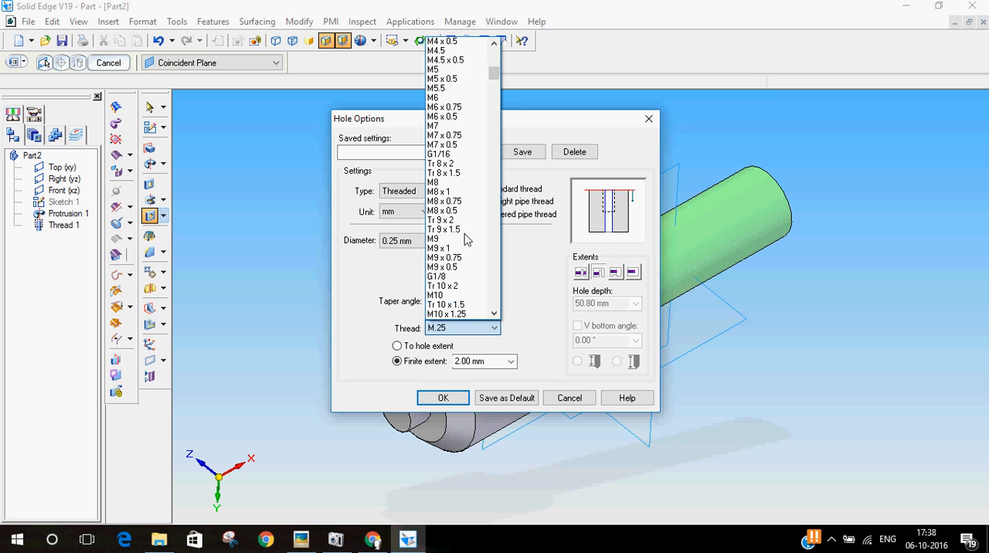
{"action": "scroll", "coordinate": [465, 240], "scroll_direction": "down", "scroll_amount": 2}
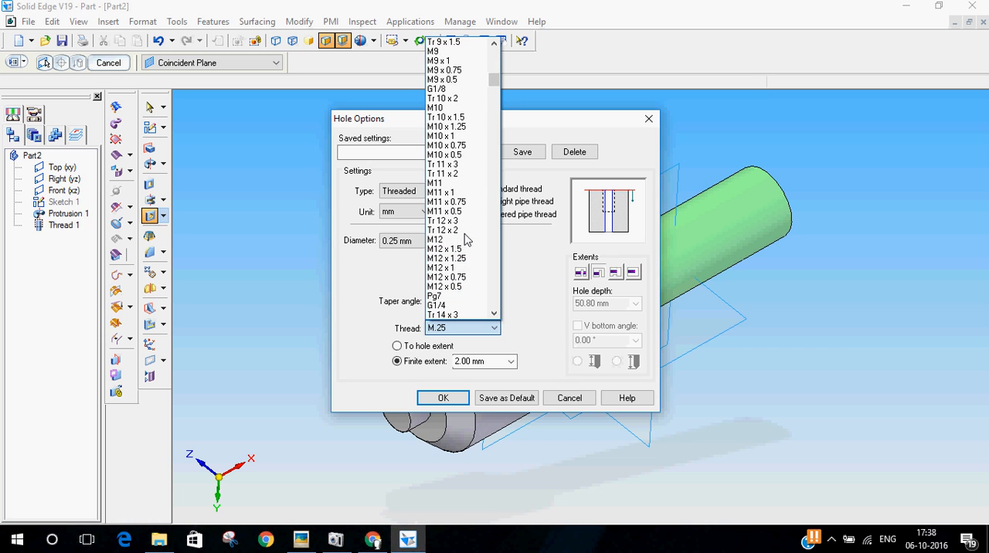
{"action": "left_click", "coordinate": [434, 241]}
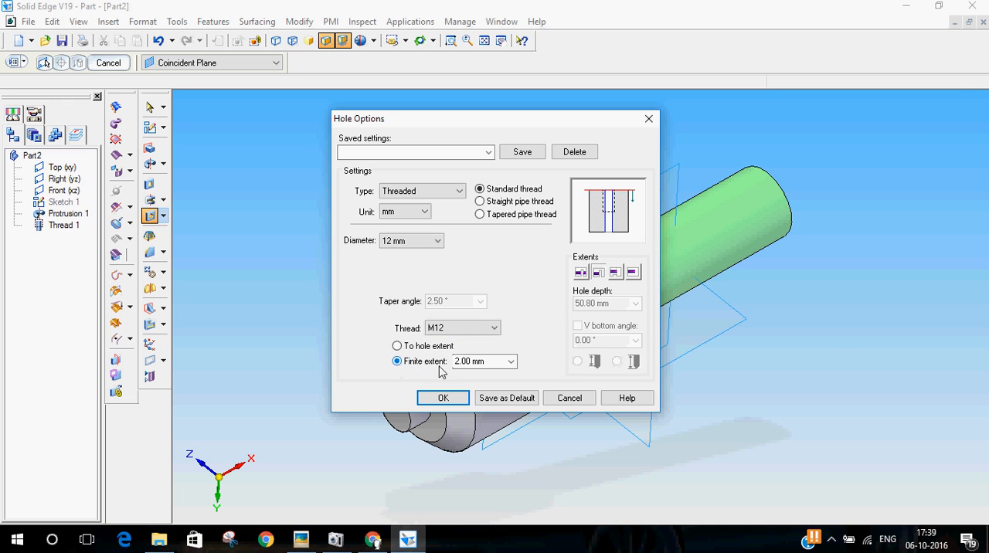
Check the tapped hole's lengths on the reference drawing and set the finite thread extent to 30 mm
{"action": "left_click", "coordinate": [302, 539]}
{"action": "left_click_drag", "start_coordinate": [613, 305], "coordinate": [680, 292]}
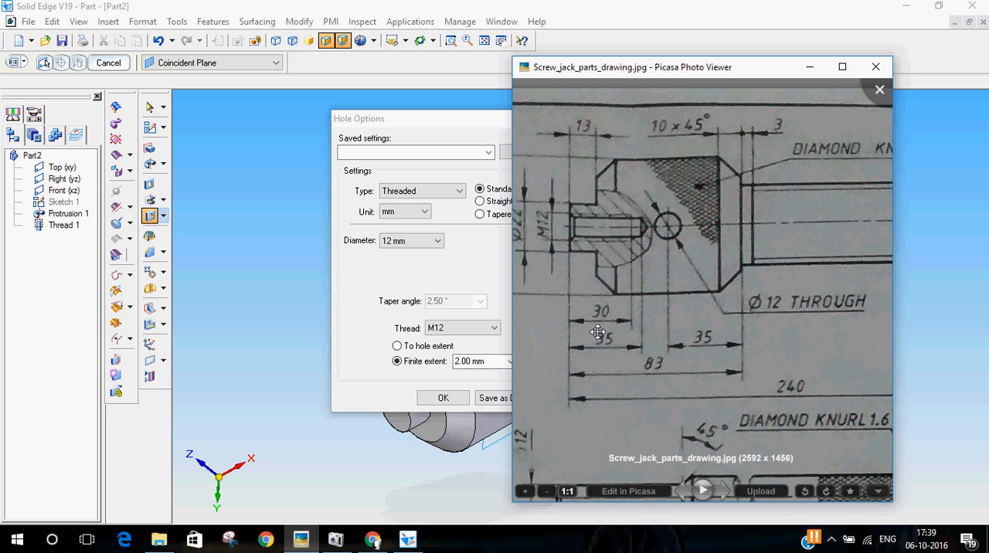
{"action": "left_click", "coordinate": [435, 264]}
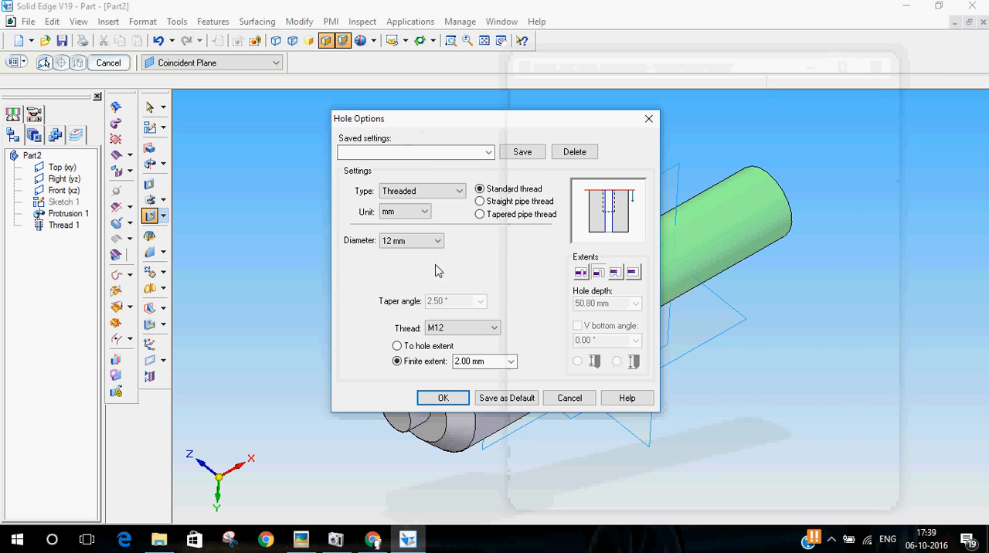
{"action": "left_click", "coordinate": [496, 360]}
{"action": "type", "text": "30"}
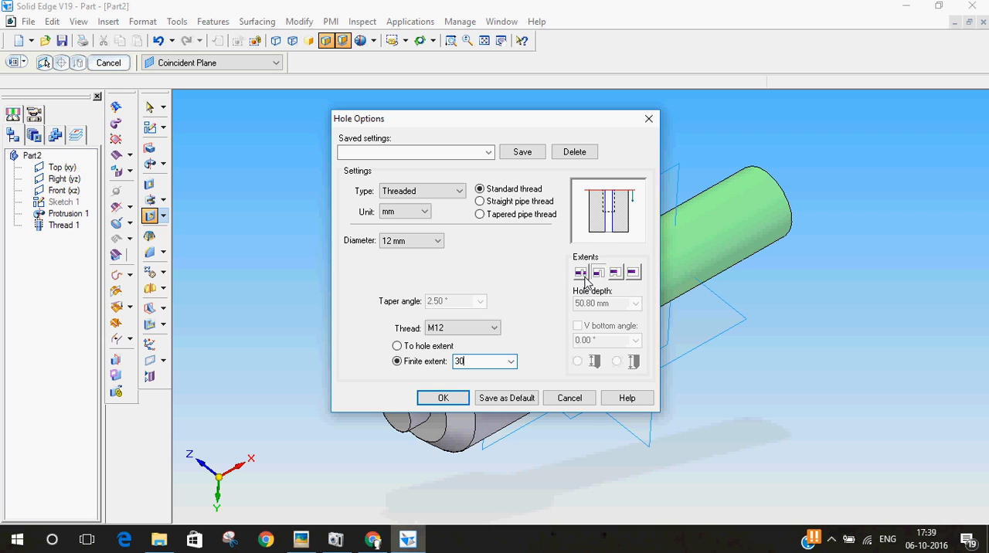
Give the hole a finite depth of 35 mm with a V bottom angle and accept the hole options
{"action": "left_click", "coordinate": [632, 274]}
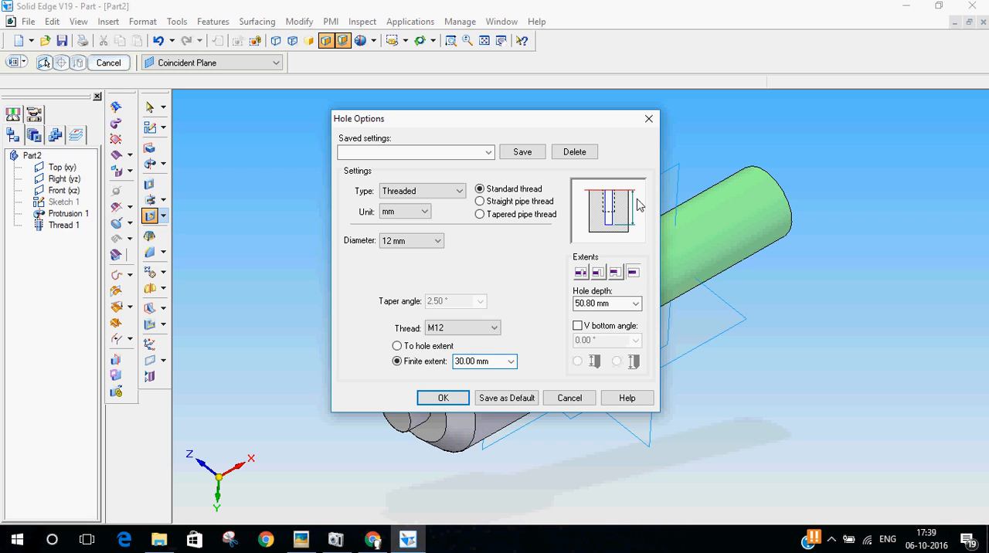
{"action": "left_click", "coordinate": [635, 302]}
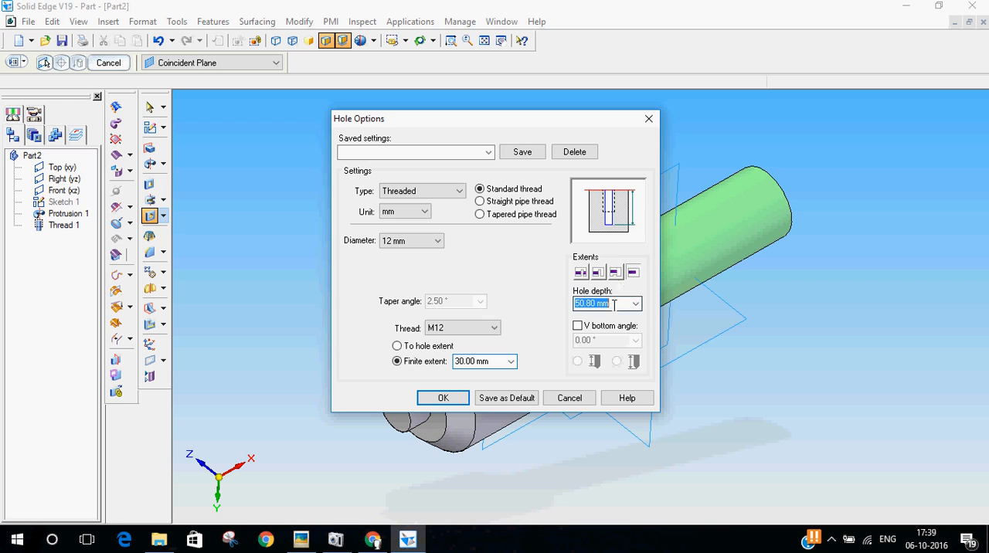
{"action": "left_click", "coordinate": [581, 302]}
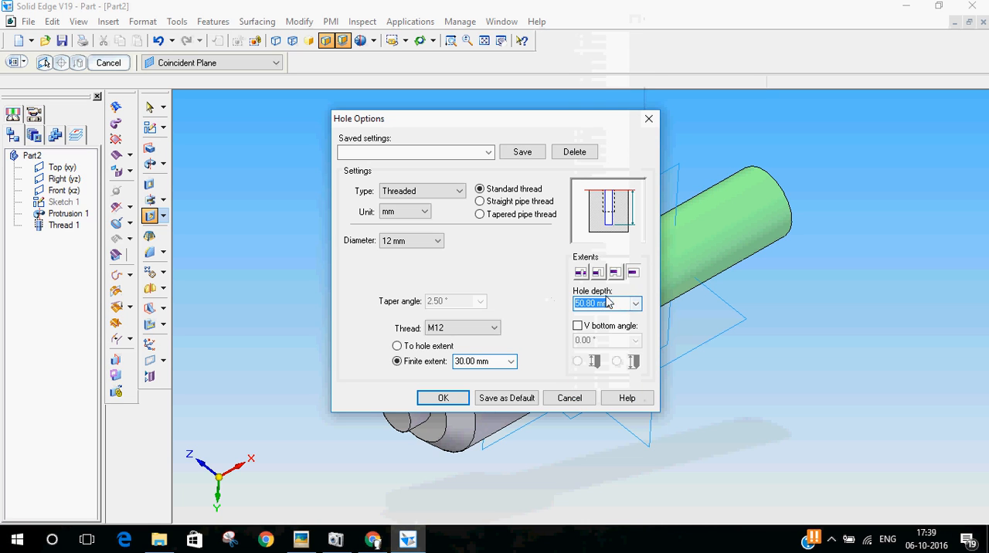
{"action": "type", "text": "35"}
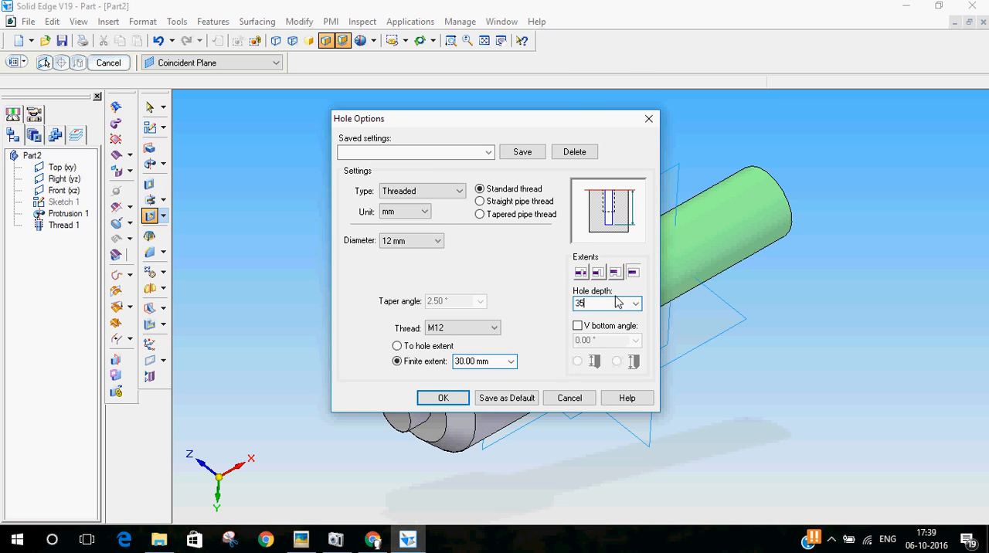
{"action": "left_click", "coordinate": [577, 325]}
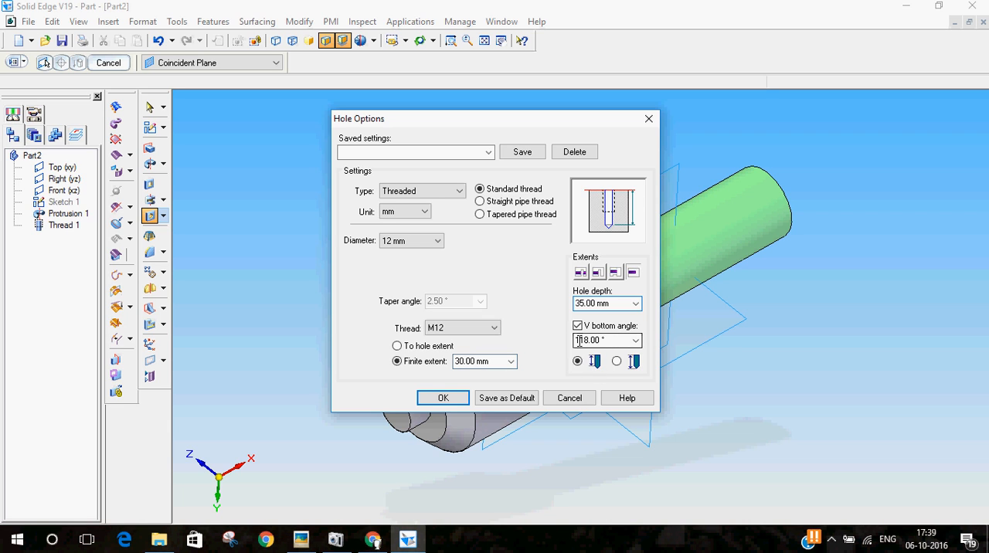
{"action": "left_click", "coordinate": [442, 398]}
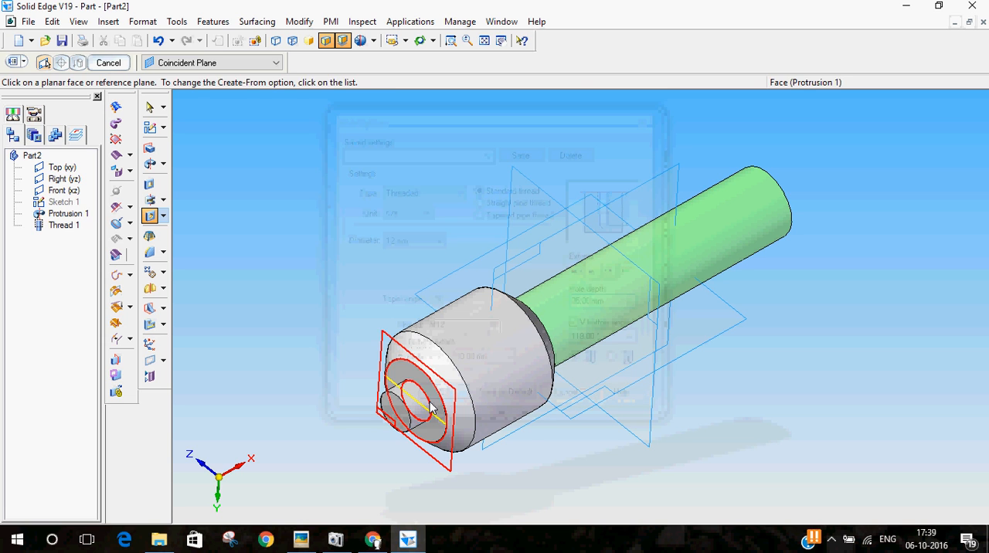
Place the threaded hole at the centre of the small spigot's end face, direct it into the body, and finish it
{"action": "left_click", "coordinate": [388, 402]}
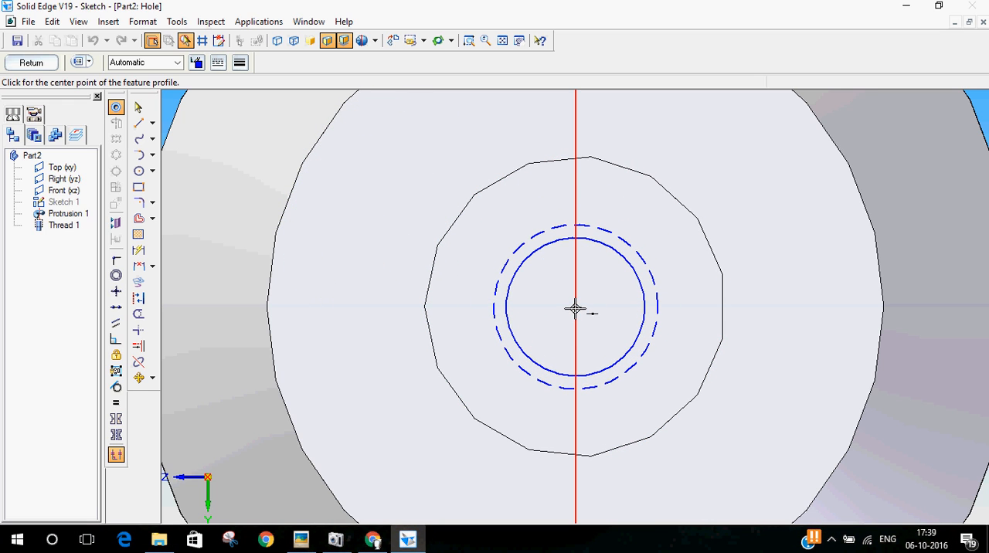
{"action": "left_click", "coordinate": [575, 307]}
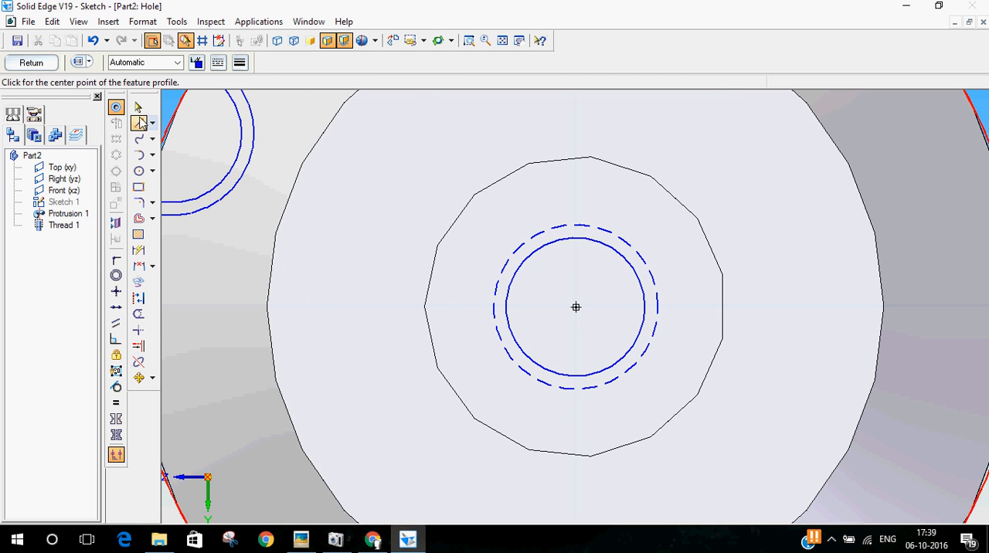
{"action": "left_click", "coordinate": [37, 64]}
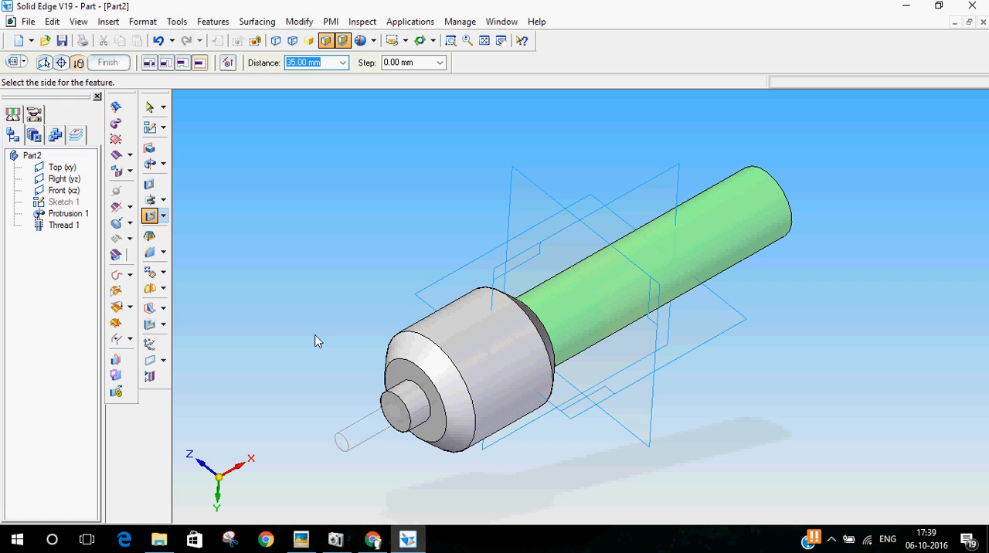
{"action": "left_click", "coordinate": [494, 271]}
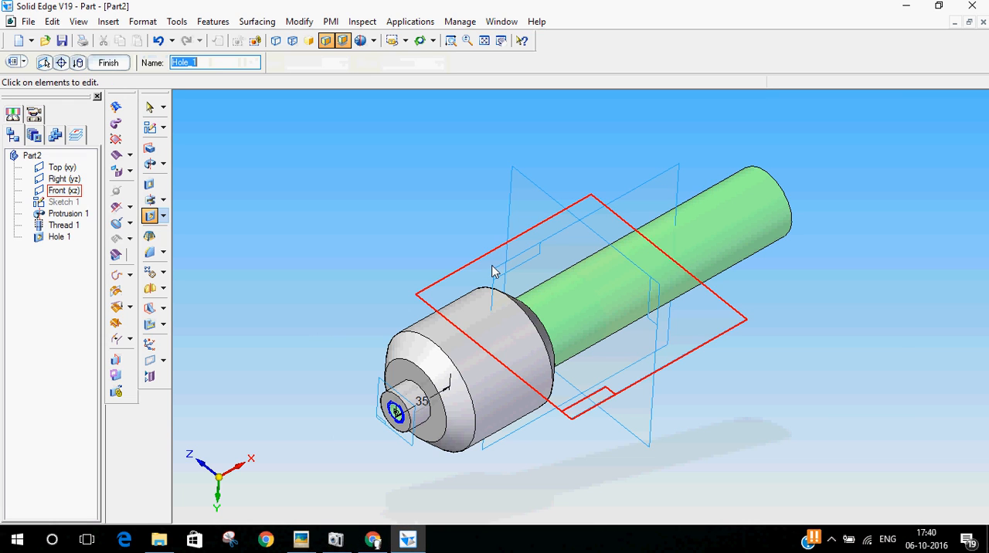
{"action": "left_click", "coordinate": [115, 64]}
{"action": "left_click", "coordinate": [150, 108]}
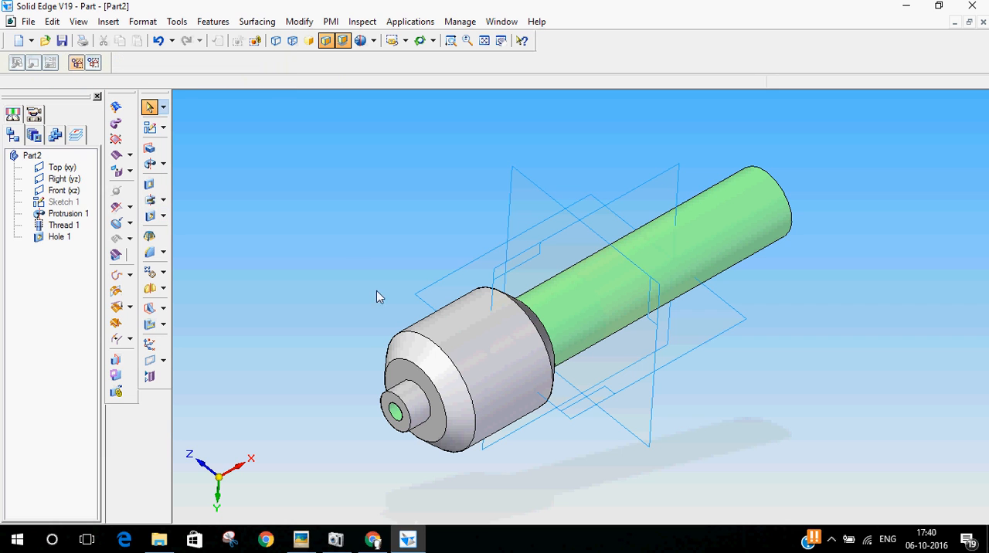
Save the part as 3_Screw_spindle.par in the Video tut folder, alongside the body and nut parts
{"action": "middle_click_drag", "start_coordinate": [358, 381], "coordinate": [287, 222]}
{"action": "left_click", "coordinate": [27, 22]}
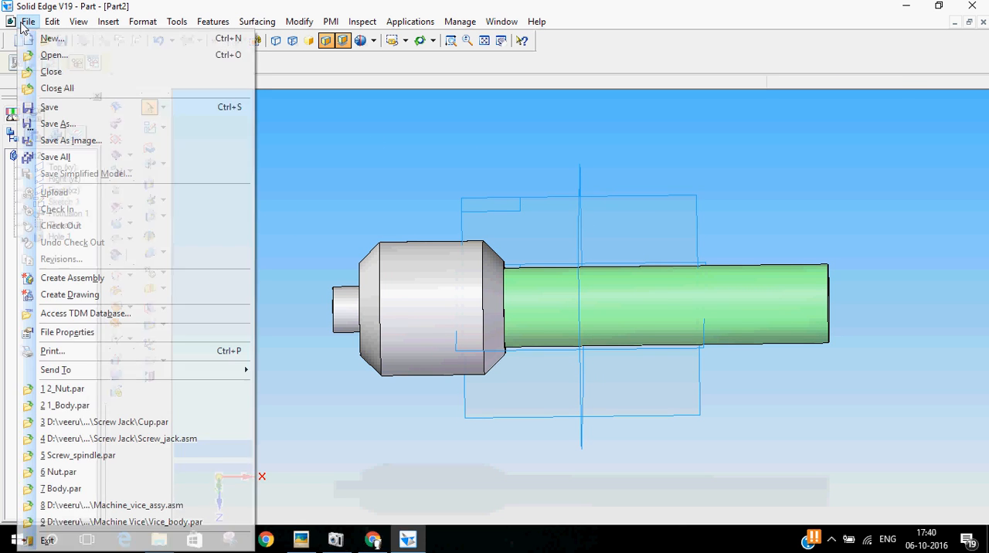
{"action": "left_click", "coordinate": [98, 126]}
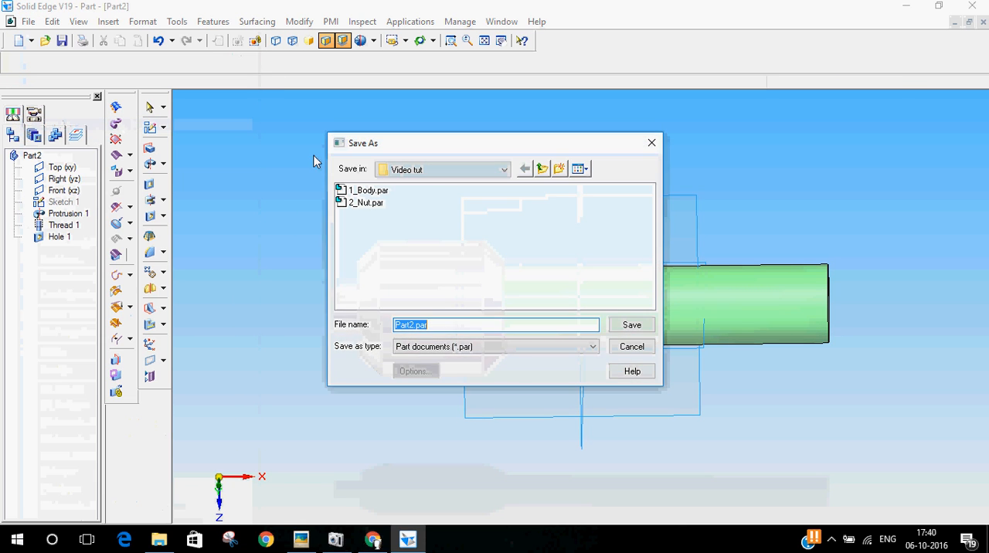
{"action": "left_click", "coordinate": [365, 202]}
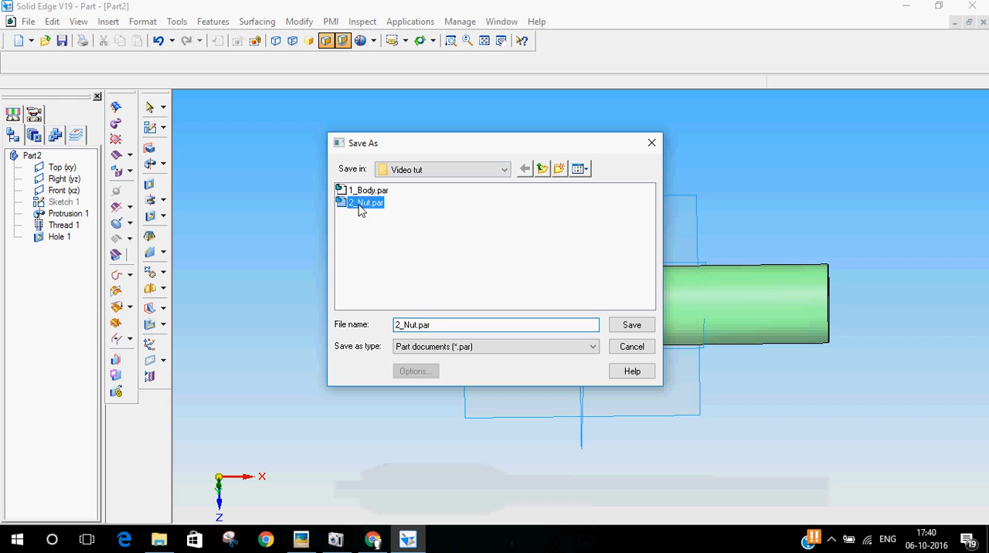
{"action": "left_click", "coordinate": [398, 325]}
{"action": "key", "text": "BackSpace"}
{"action": "key", "text": "Delete"}
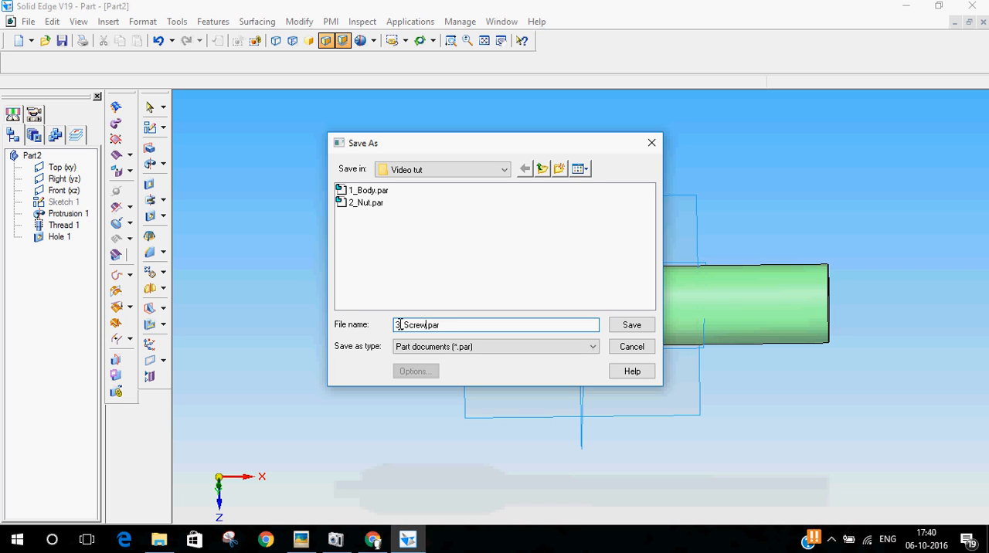
{"action": "type", "text": "spindle"}
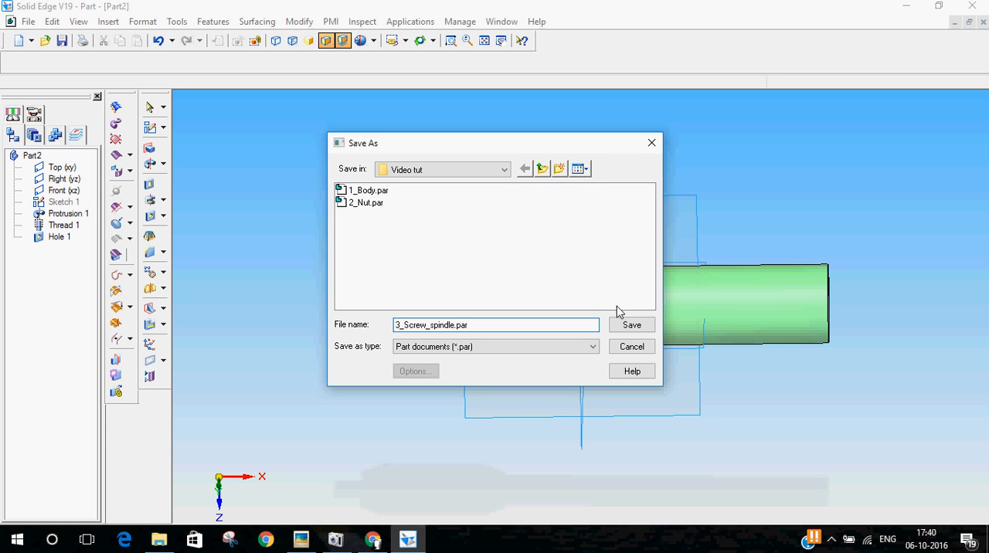
{"action": "left_click", "coordinate": [631, 324]}
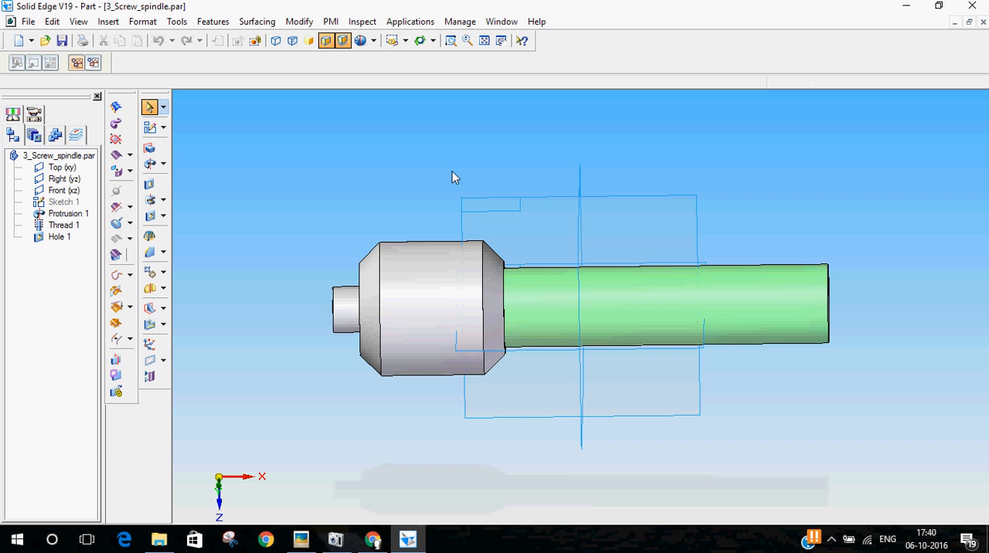
{"action": "mouse_move", "coordinate": [564, 145]}
{"action": "middle_mouse_down"}
{"action": "mouse_move", "coordinate": [514, 158]}
{"action": "mouse_move", "coordinate": [578, 139]}
{"action": "middle_mouse_up"}
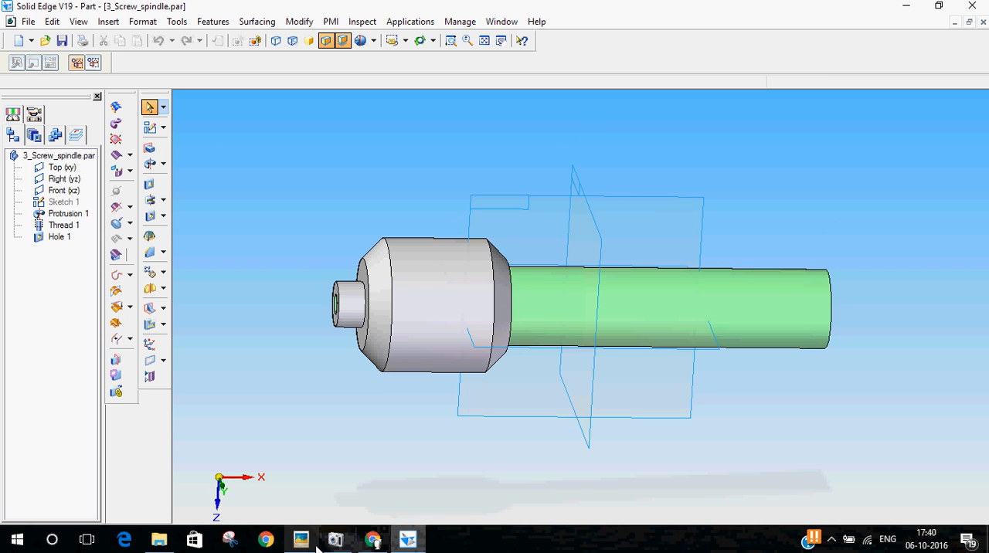